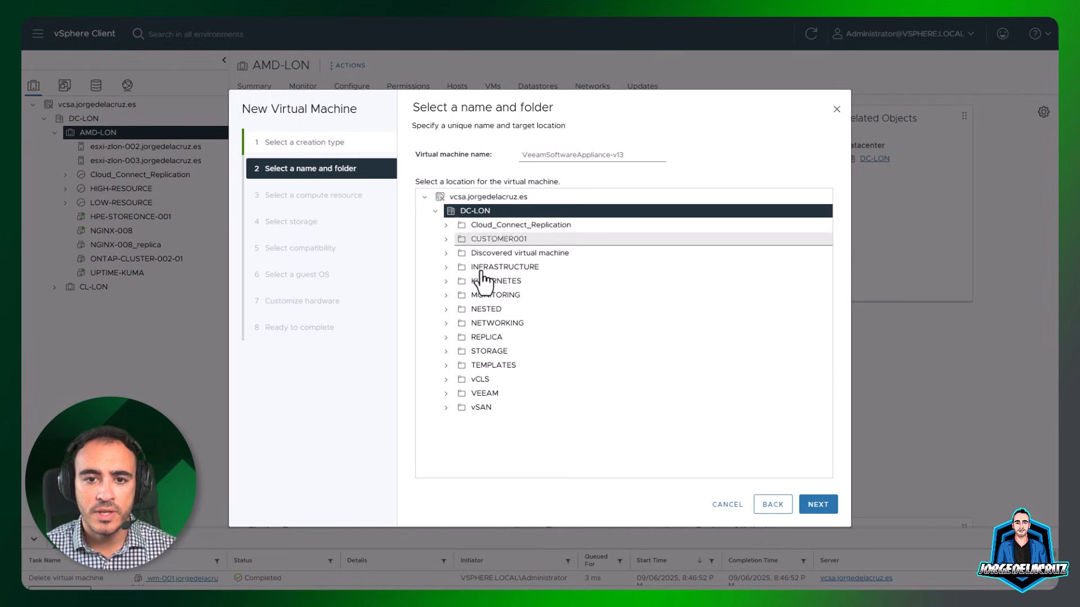
Step: Place the new VM in the VEEAM folder with AMD-LON as its compute resource
left_click(483, 393)
left_click(818, 505)
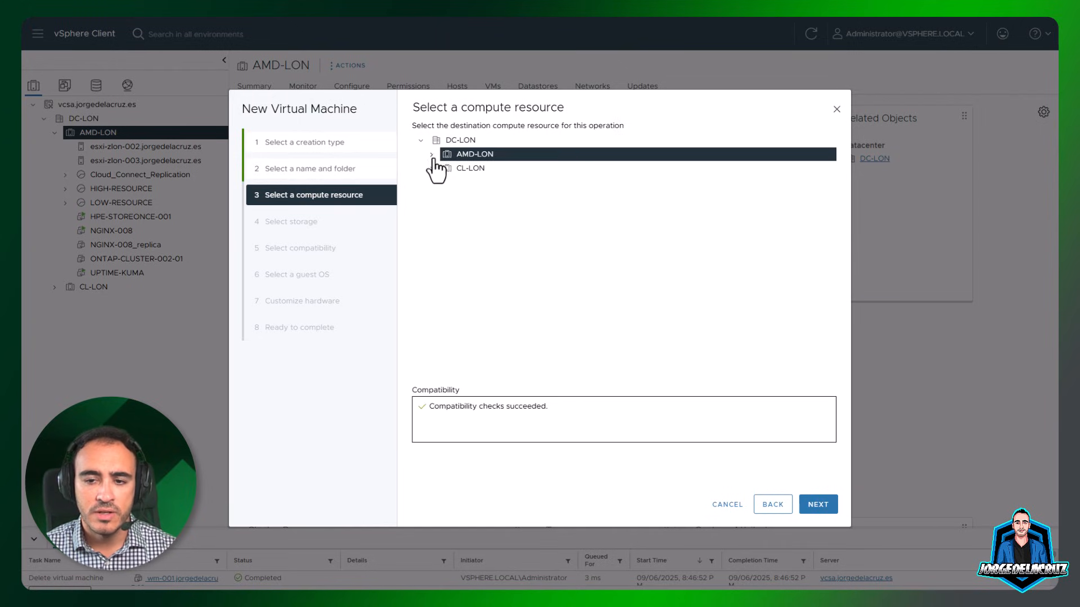
left_click(432, 154)
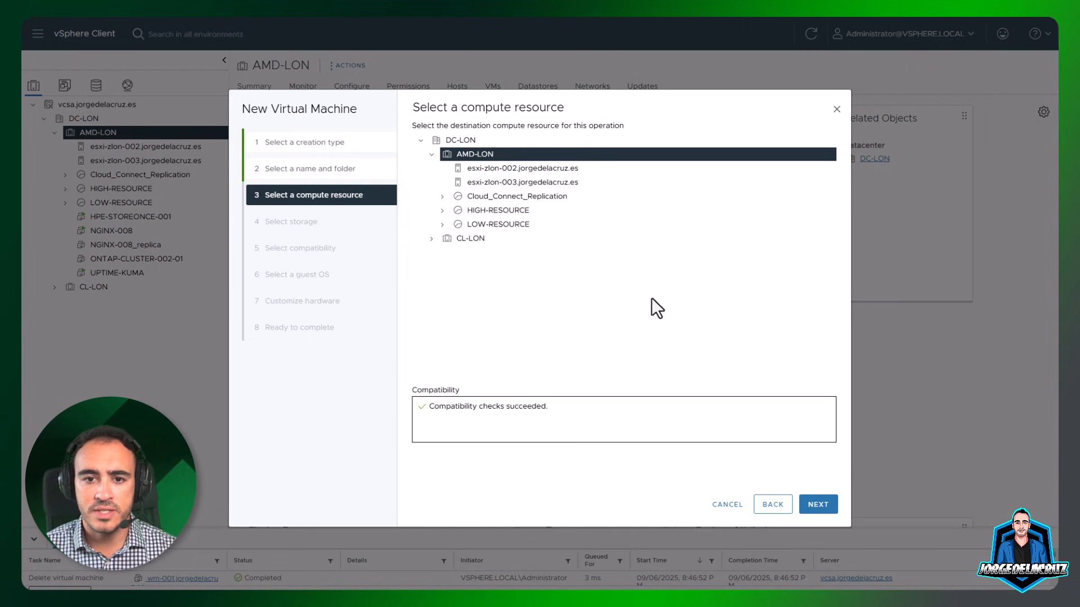
left_click(818, 505)
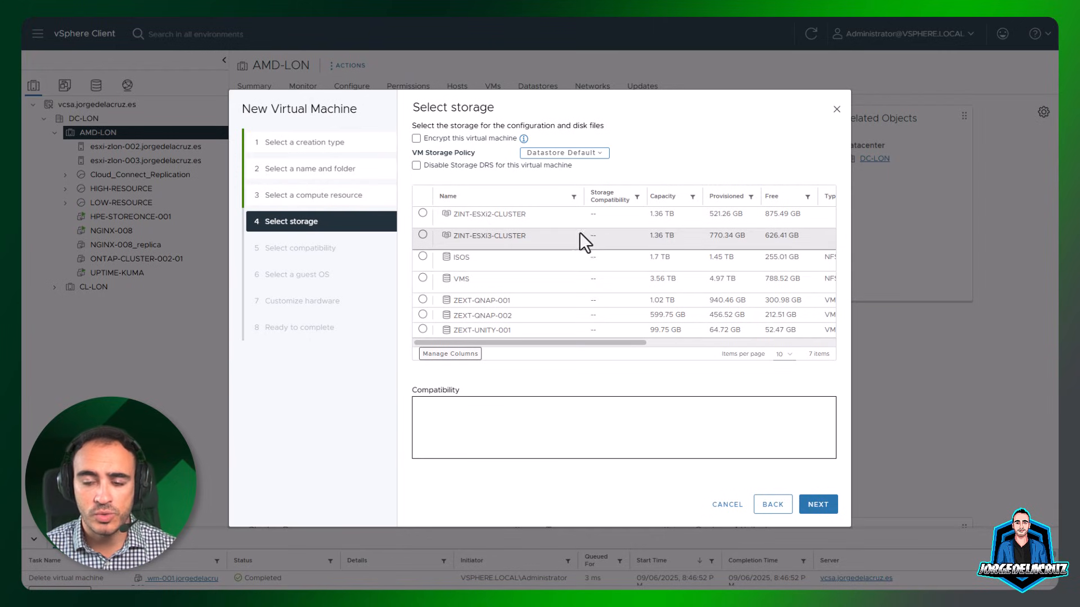
Step: Store the VM on ZINT-ESXI2-CLUSTER and keep the default compatibility
left_click(424, 213)
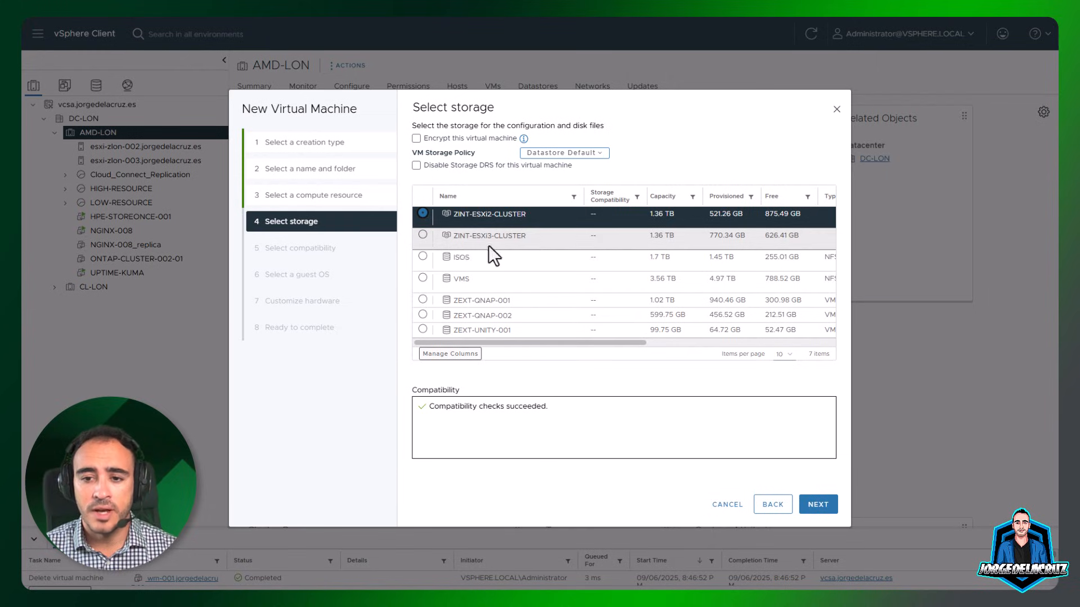
left_click(812, 505)
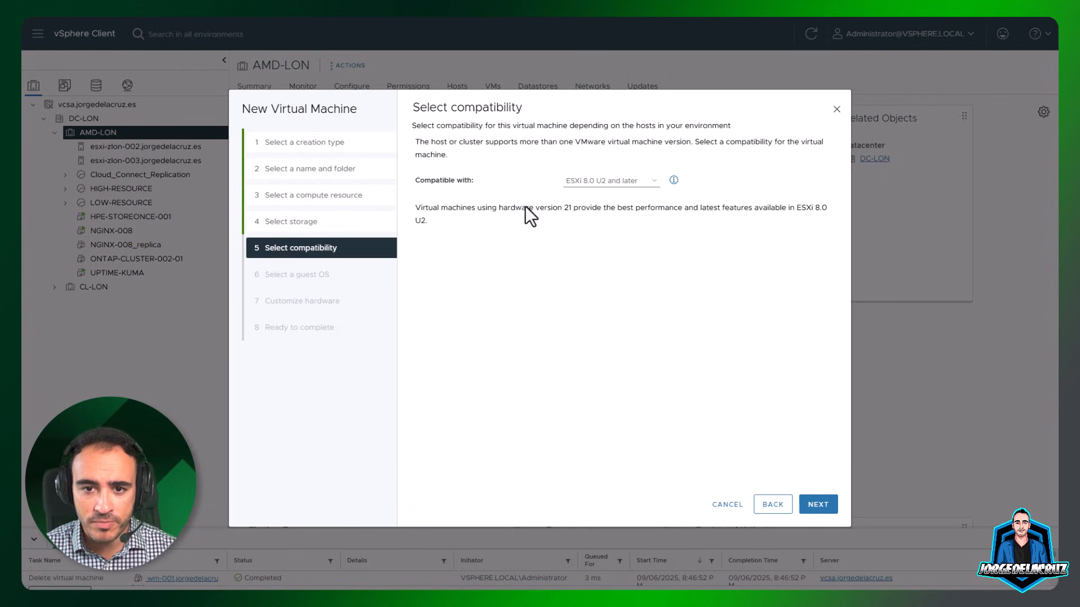
left_click(801, 510)
Step: Set the guest OS to Linux, Rocky Linux (64-bit)
left_click(539, 193)
left_click(542, 210)
left_click(548, 222)
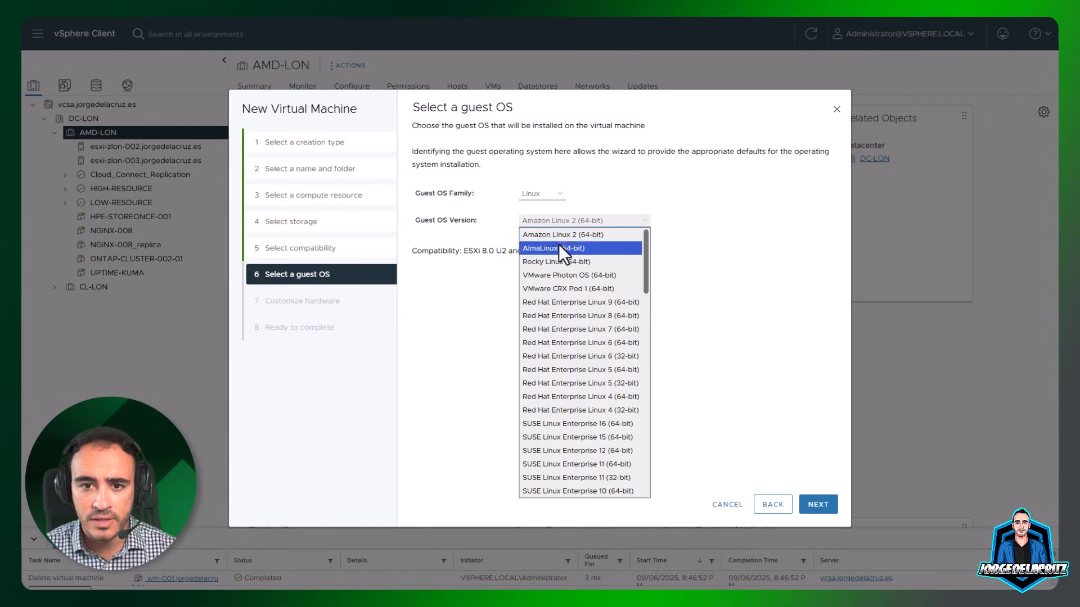
left_click(559, 258)
Step: Give the VM 8 CPUs and 16 GB of memory
left_click(819, 505)
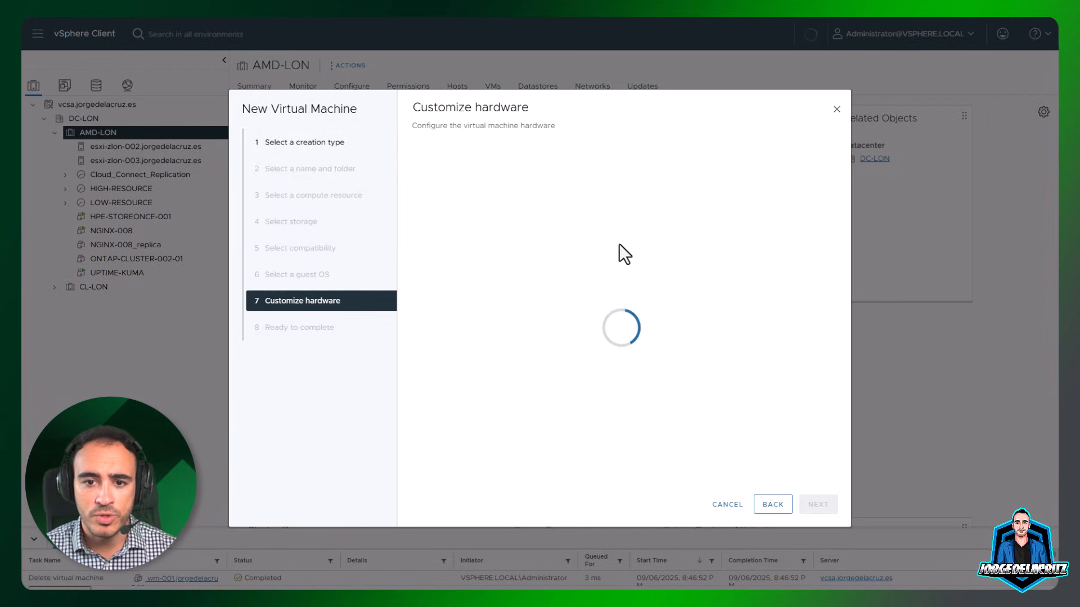
left_click(549, 188)
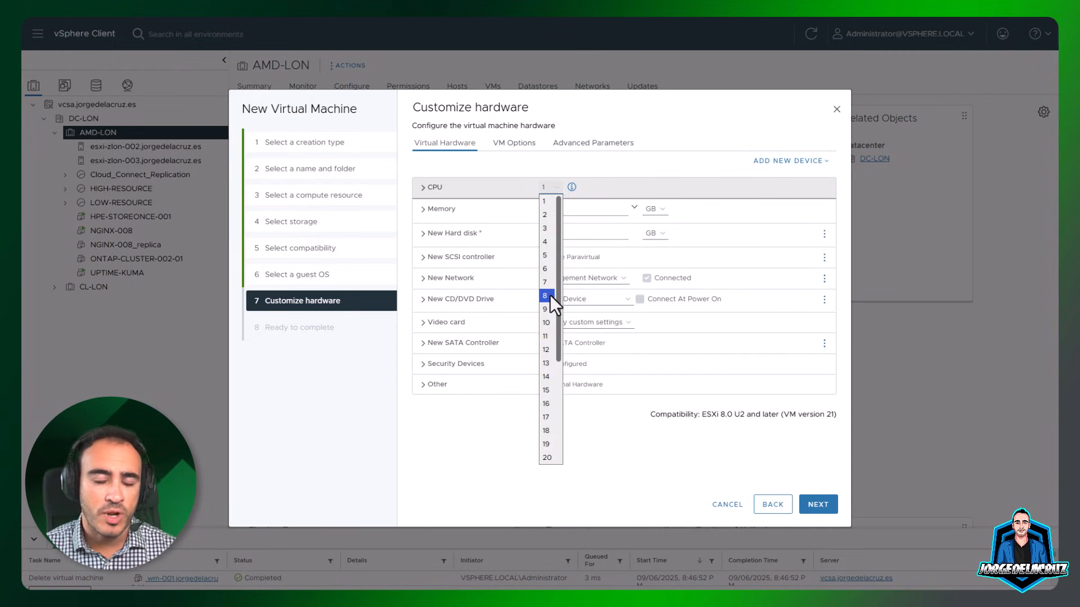
left_click(550, 295)
left_click(540, 208)
type("16")
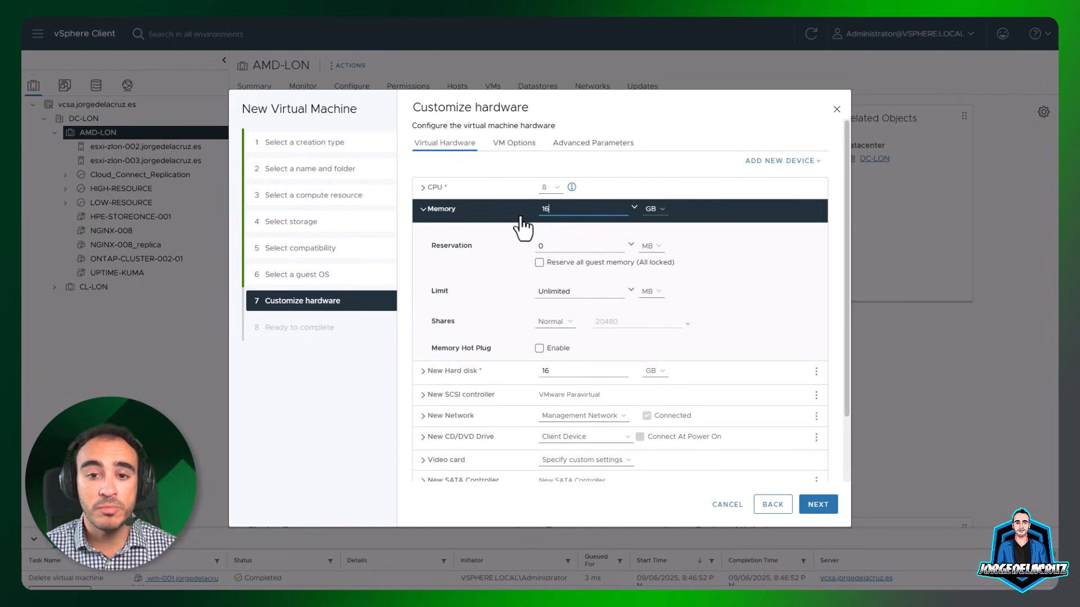
Step: Resize the first hard disk to 240 GB, thin provisioned
scroll(559, 357, "down", 1)
left_click(540, 318)
type("240")
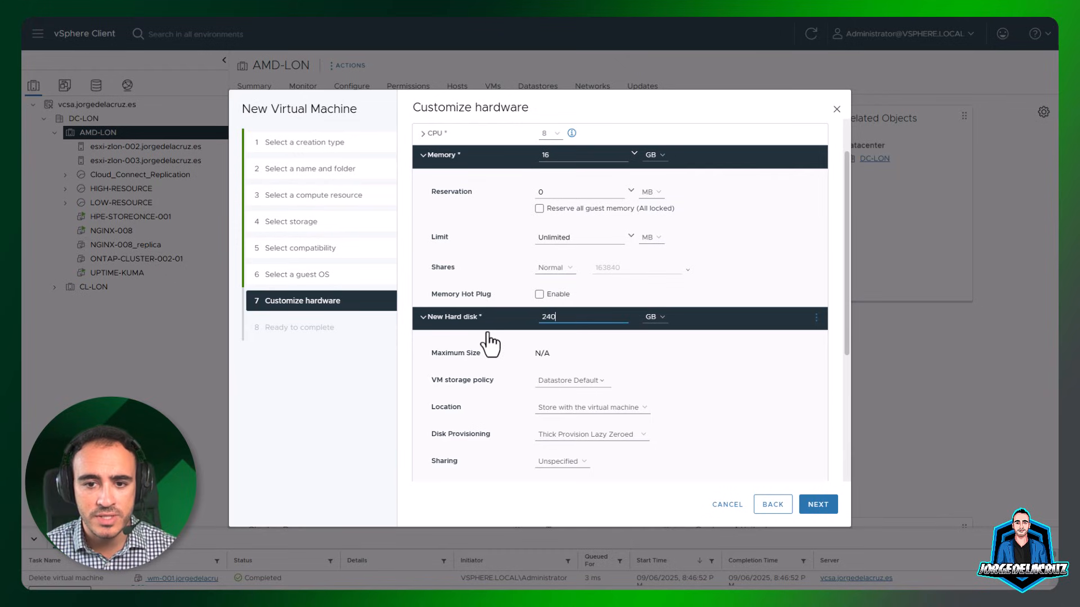
left_click(579, 436)
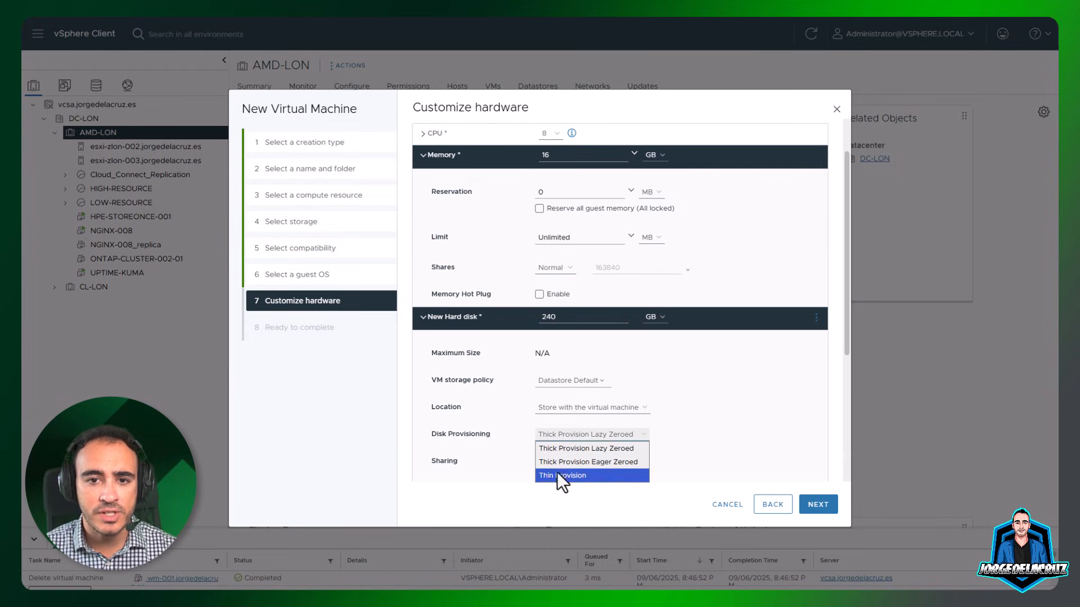
left_click(556, 476)
left_click(423, 317)
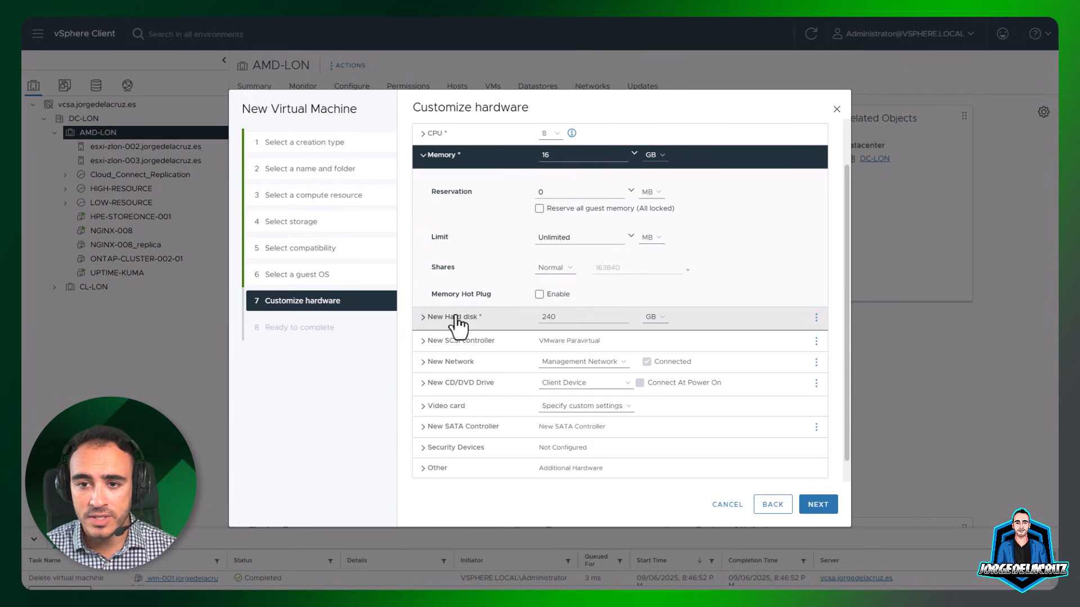
left_click(425, 161)
Step: Add a second 240 GB thin-provisioned hard disk
left_click(783, 161)
left_click(772, 196)
left_click(537, 257)
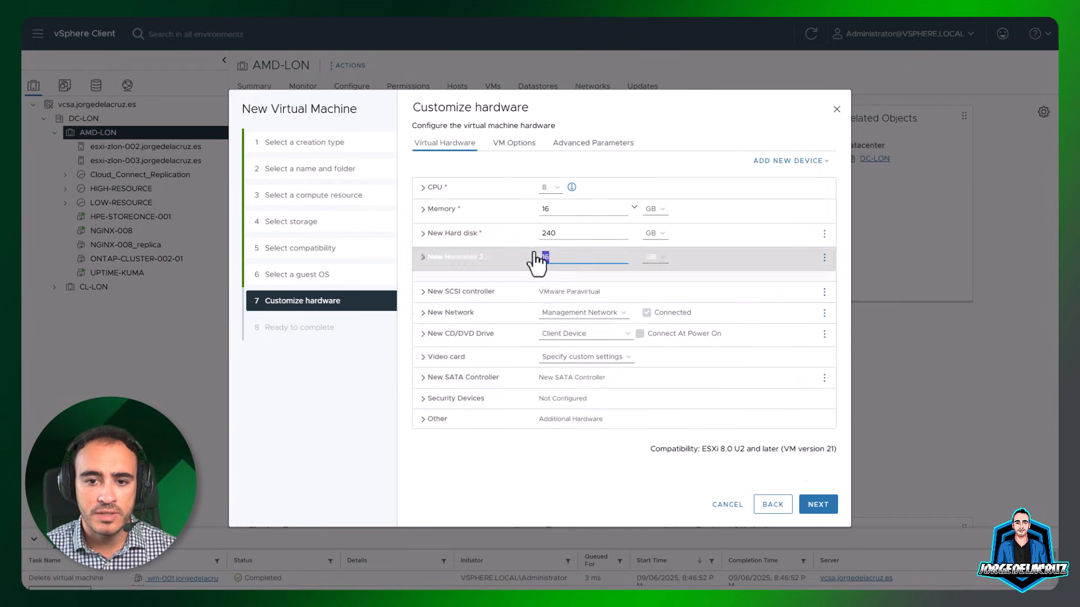
type("240")
left_click(585, 375)
left_click(576, 404)
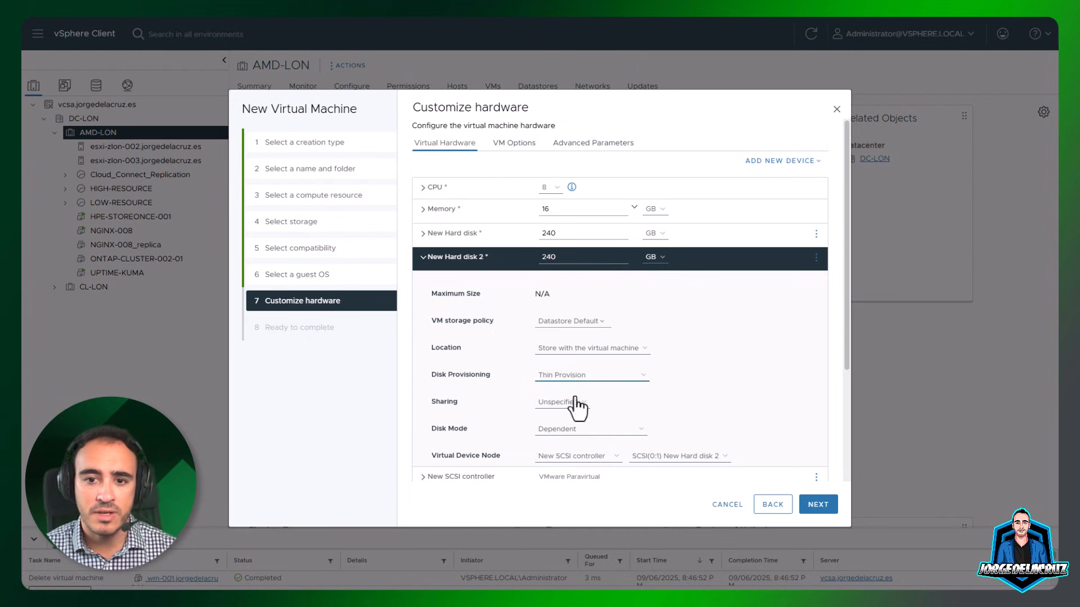
left_click(425, 257)
Step: Connect the network adapter to DPortGroup-VM
left_click(585, 303)
left_click(585, 329)
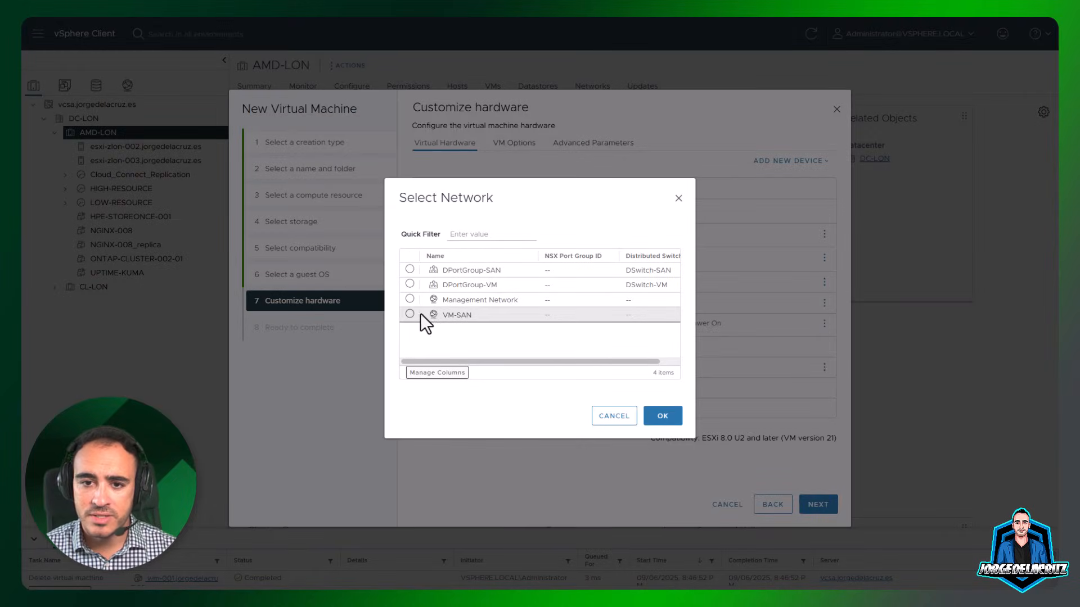
left_click(409, 284)
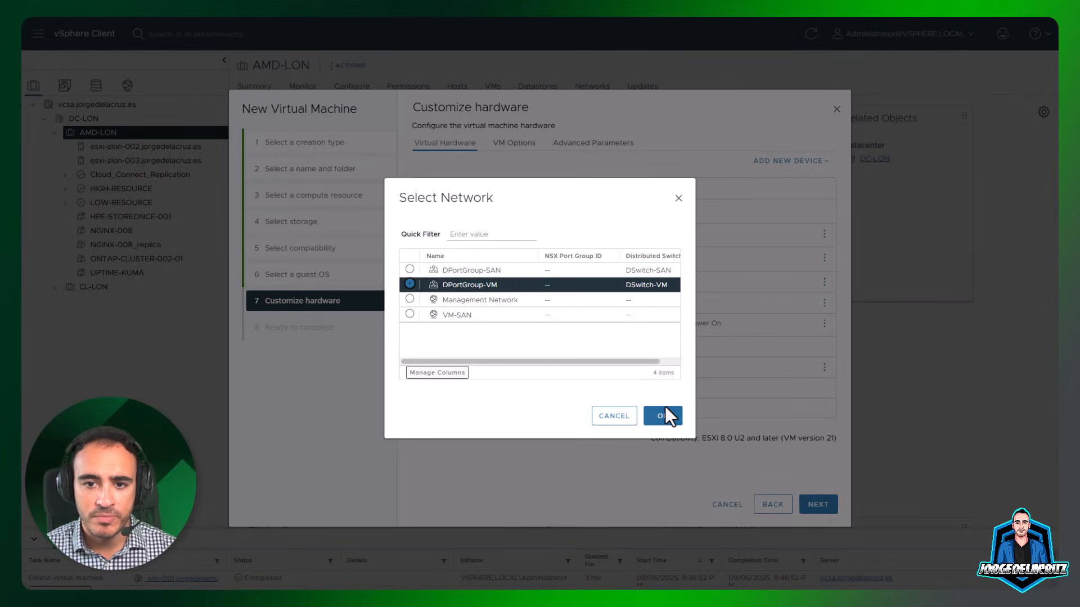
left_click(662, 416)
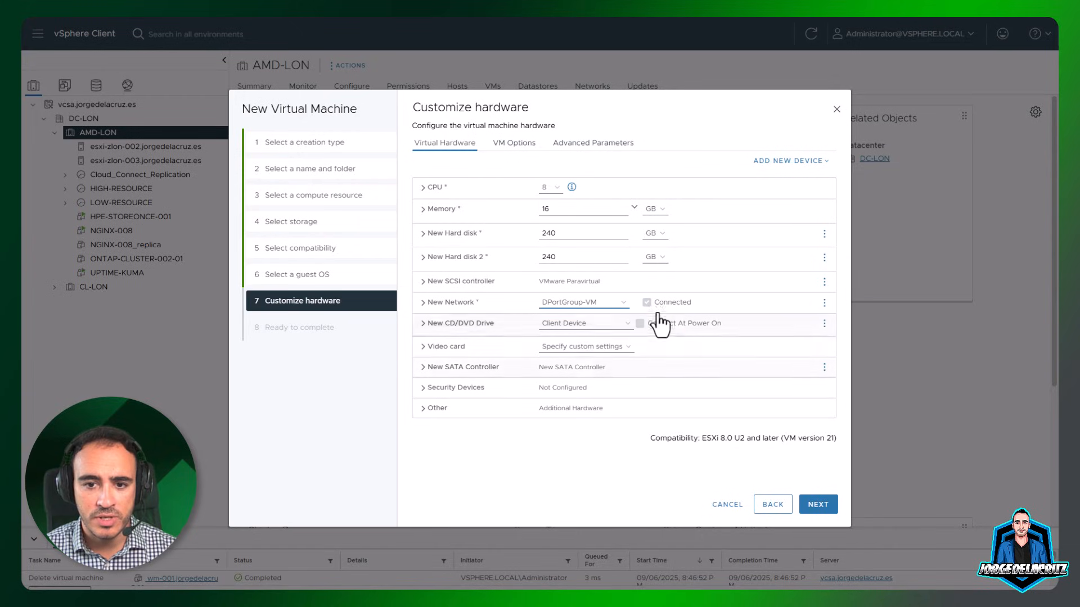
Step: Mount the VeeamSoftwareAppliance 13.0 ISO from ISOS/Veeam/VBR/v13/RTM, connected at power on
left_click(562, 324)
left_click(567, 350)
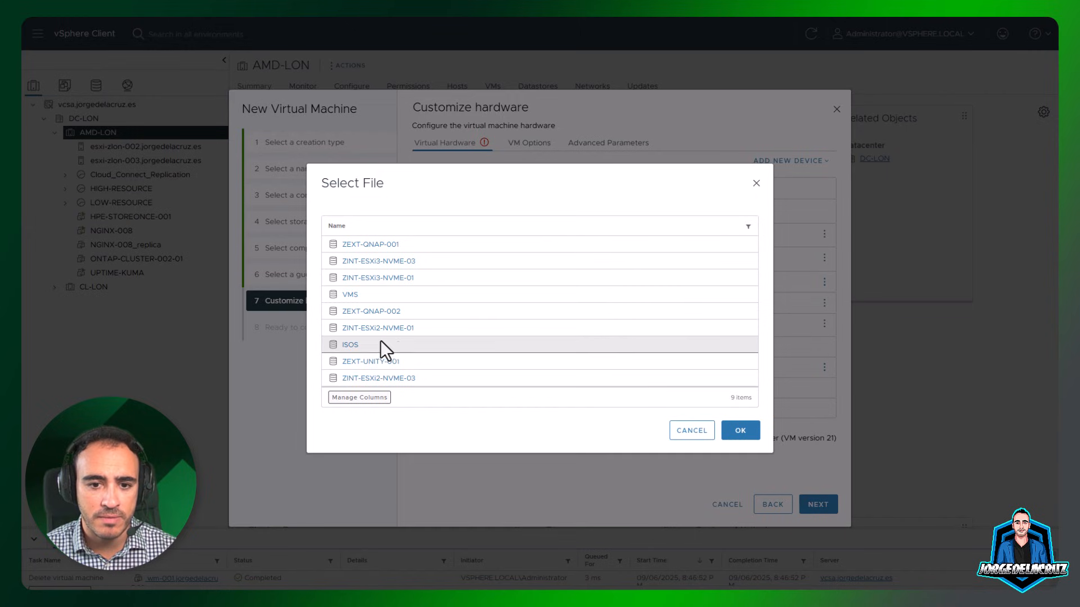
left_click(343, 345)
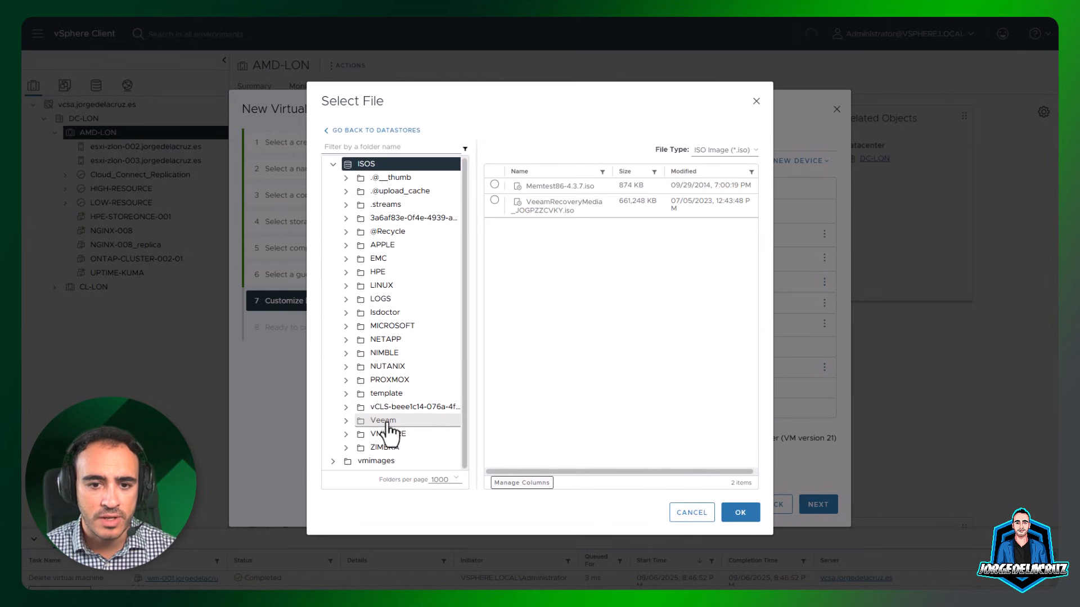
left_click(346, 421)
scroll(377, 422, "down", 5)
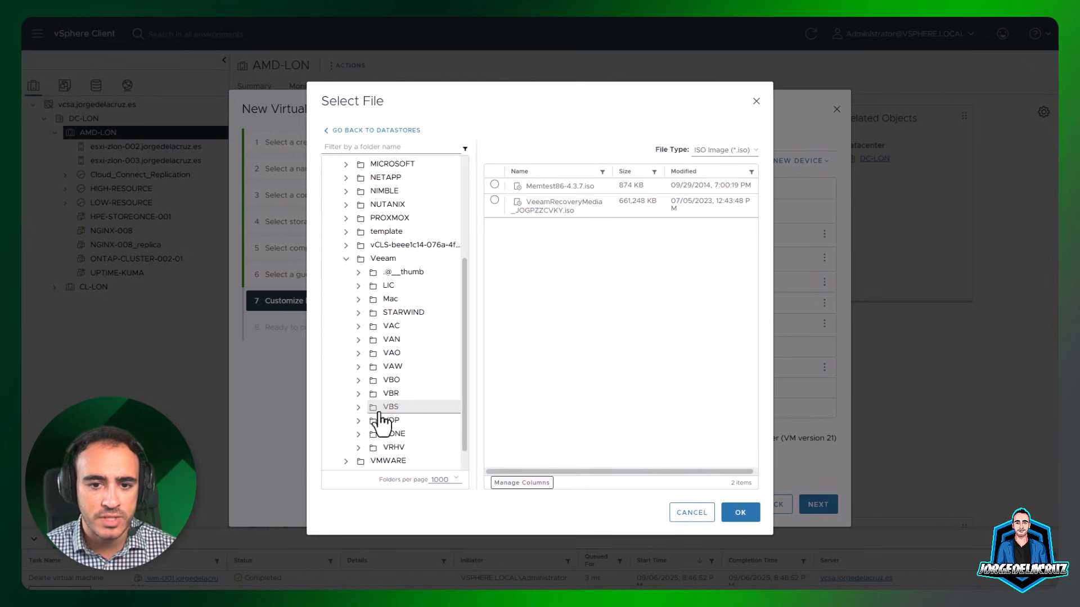
left_click(358, 366)
scroll(380, 379, "down", 3)
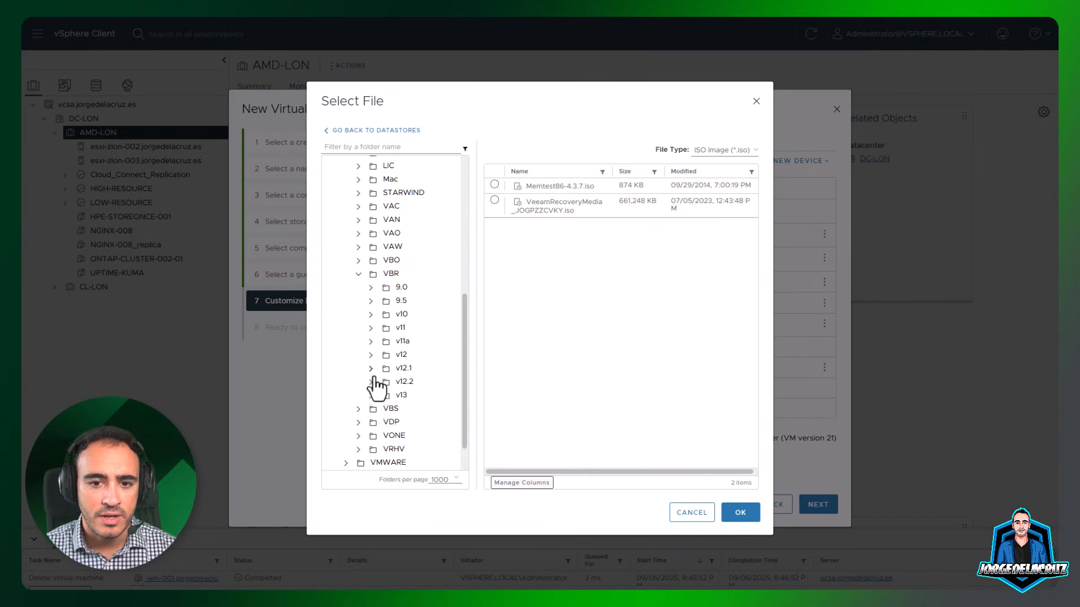
left_click(371, 367)
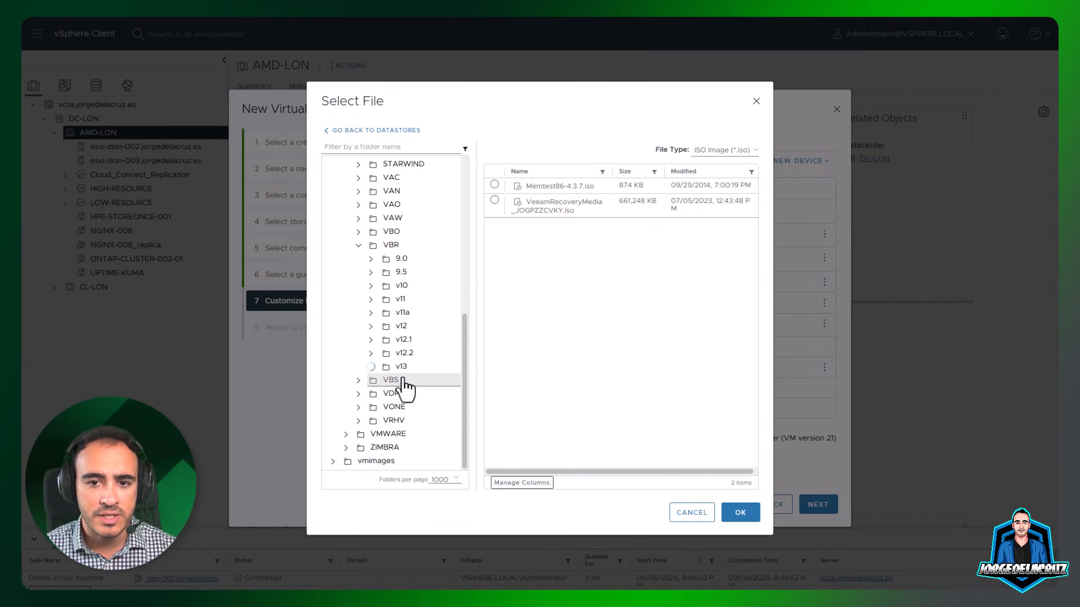
left_click(404, 380)
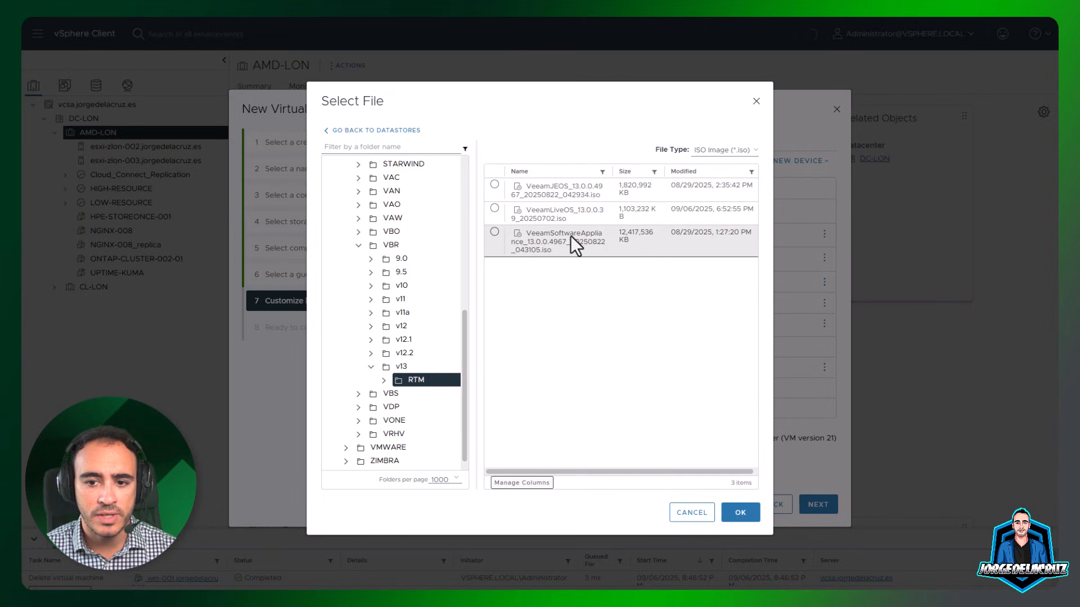
left_click(494, 232)
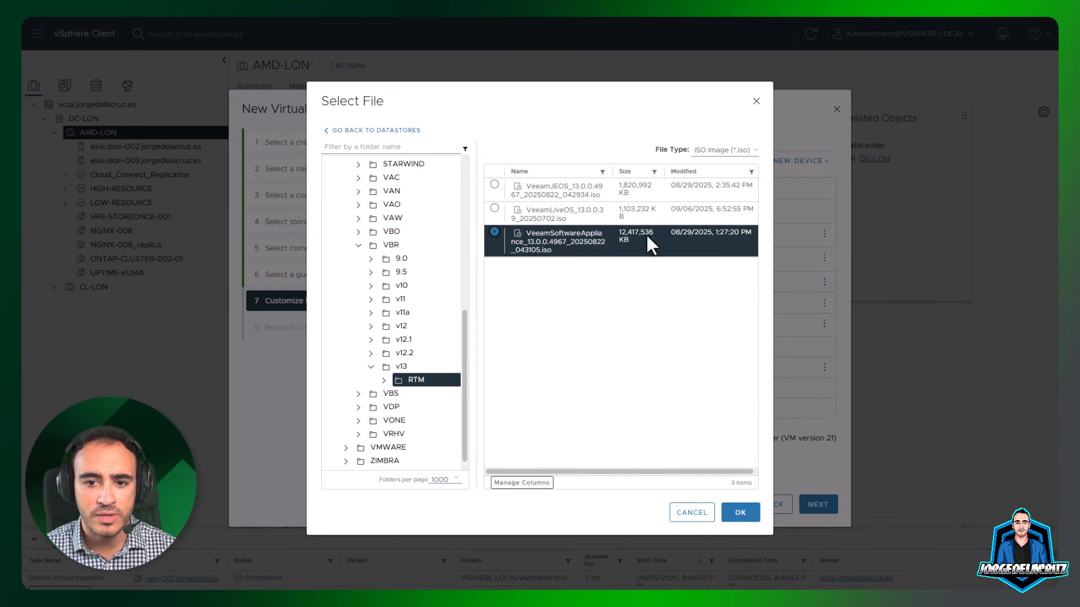
left_click(737, 513)
left_click(639, 323)
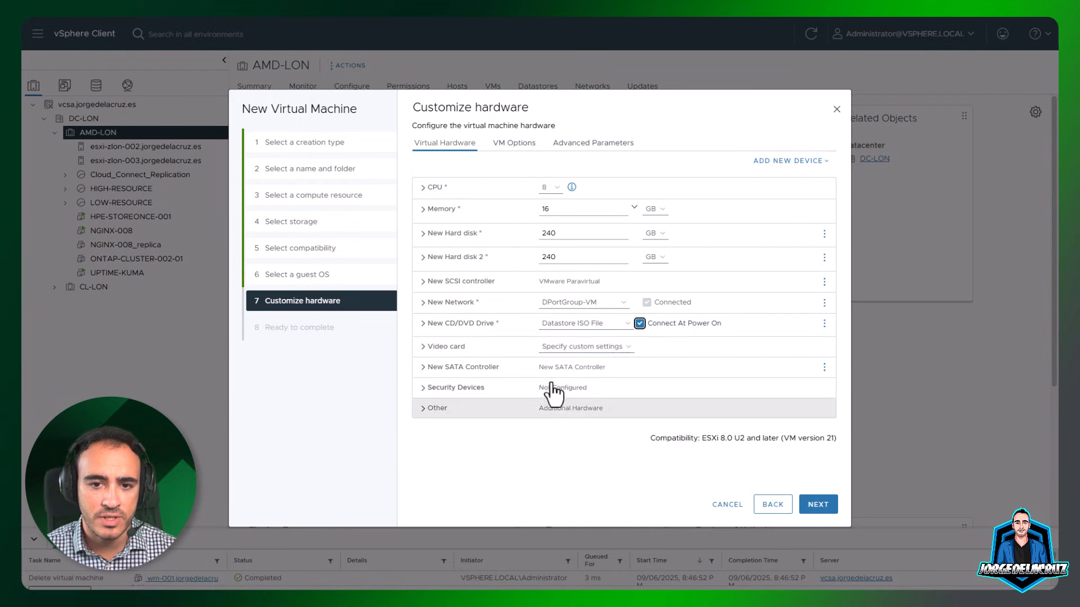
Step: Check the SATA controller and CD/DVD drive details without changing anything
left_click(425, 368)
left_click(425, 372)
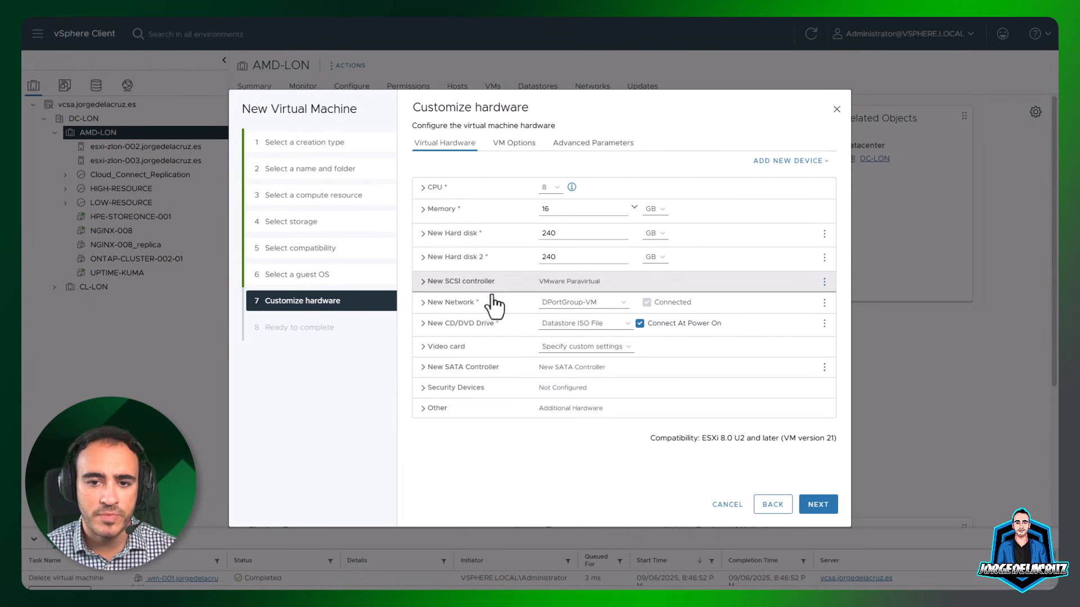
left_click(423, 323)
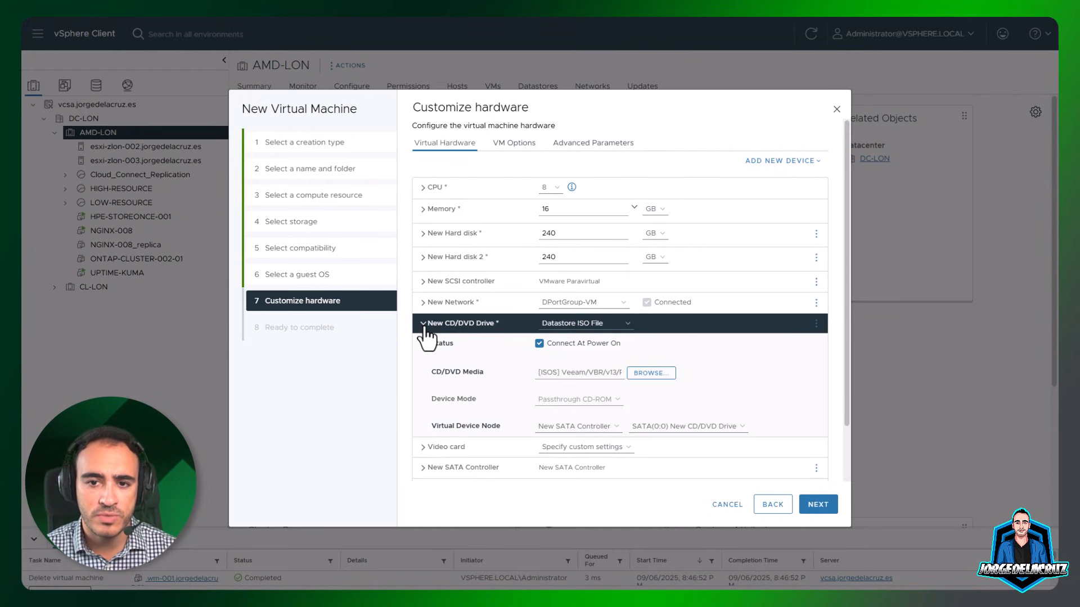
left_click(424, 325)
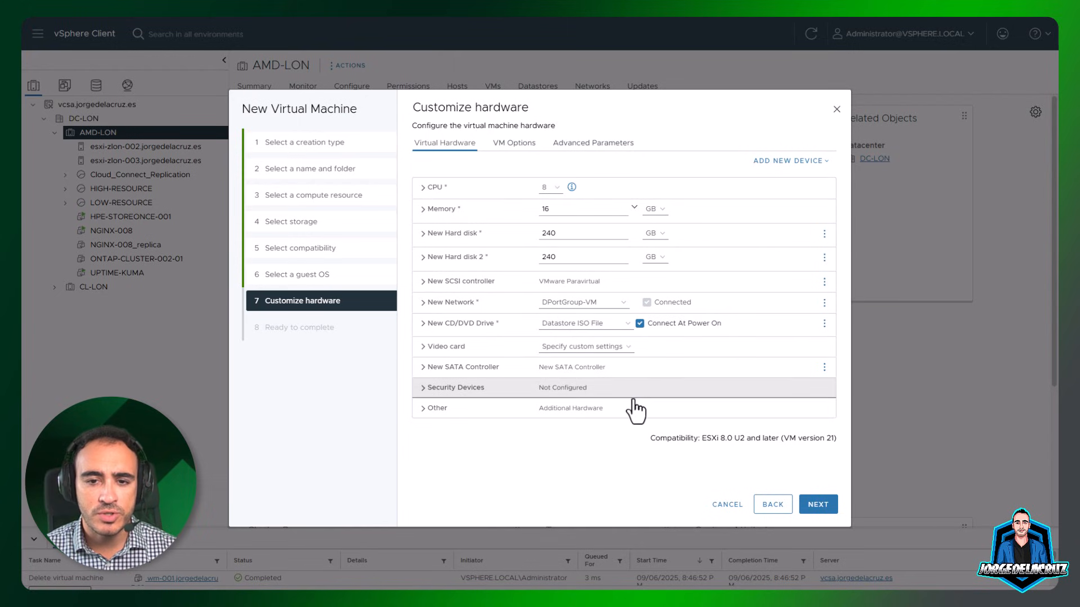
Step: Review Boot Options and VMware Tools unchanged, then advance to Ready to complete
left_click(504, 145)
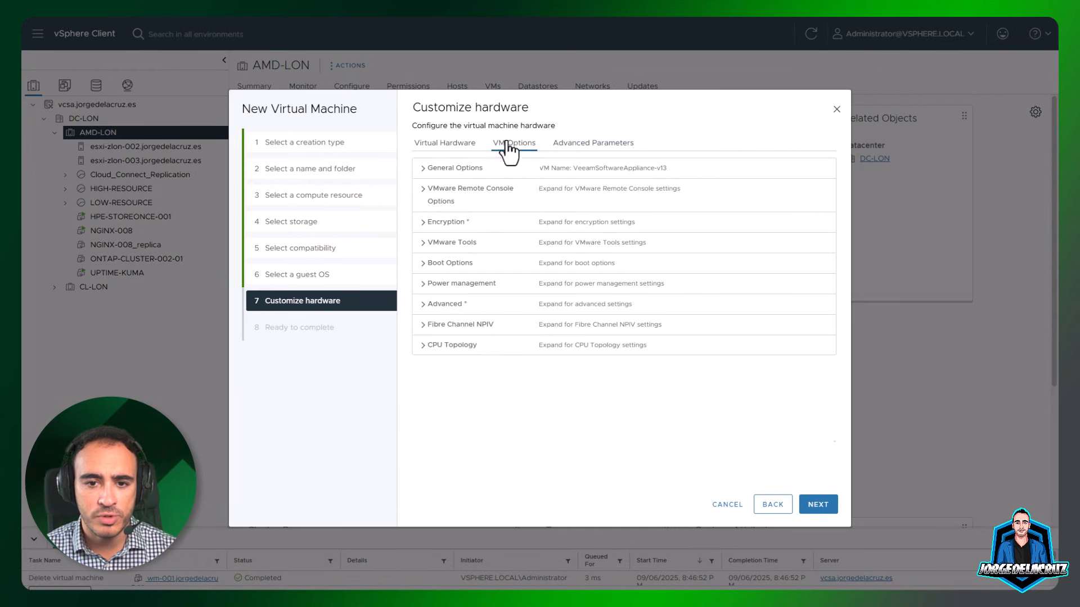
left_click(423, 264)
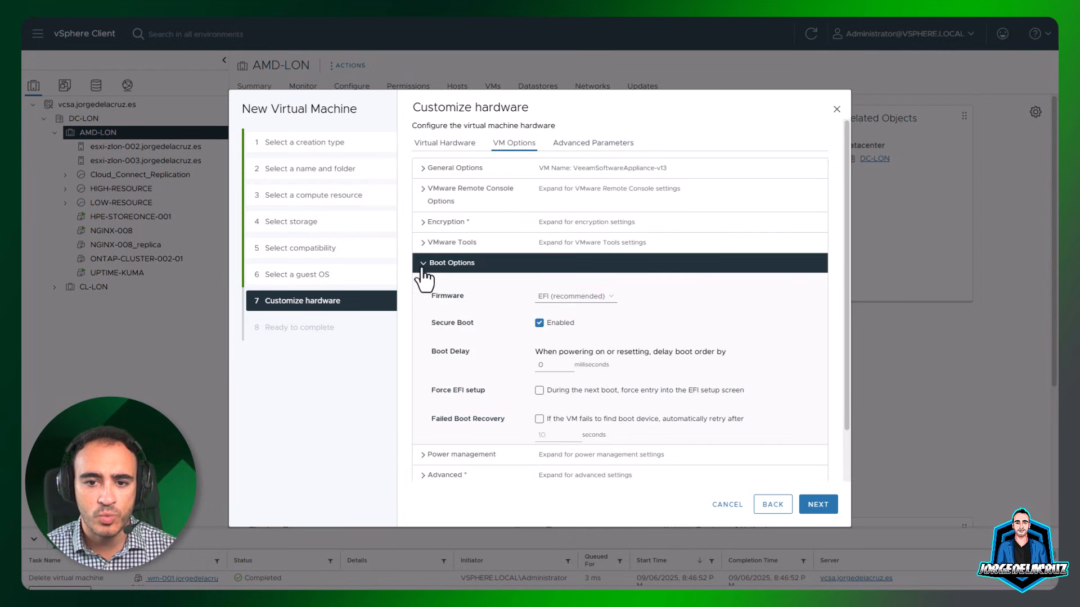
left_click(423, 265)
left_click(424, 243)
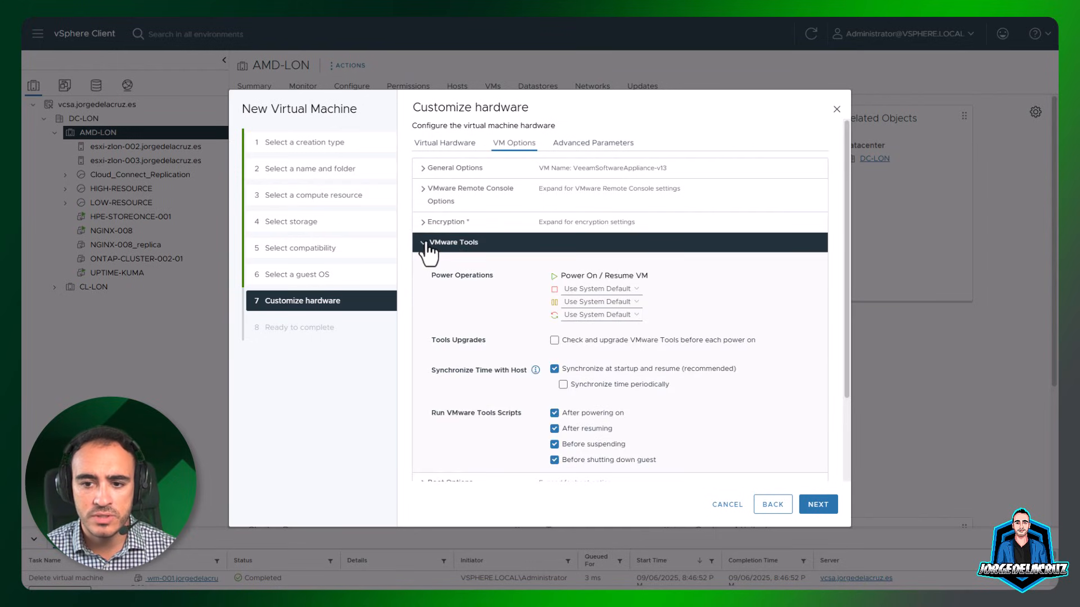
left_click(427, 245)
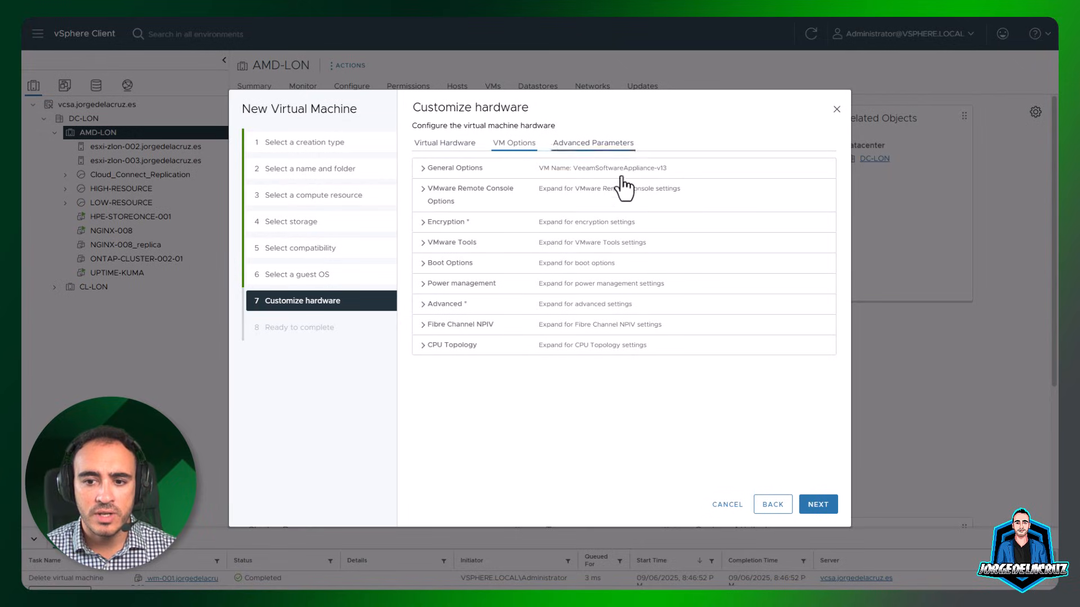
left_click(817, 504)
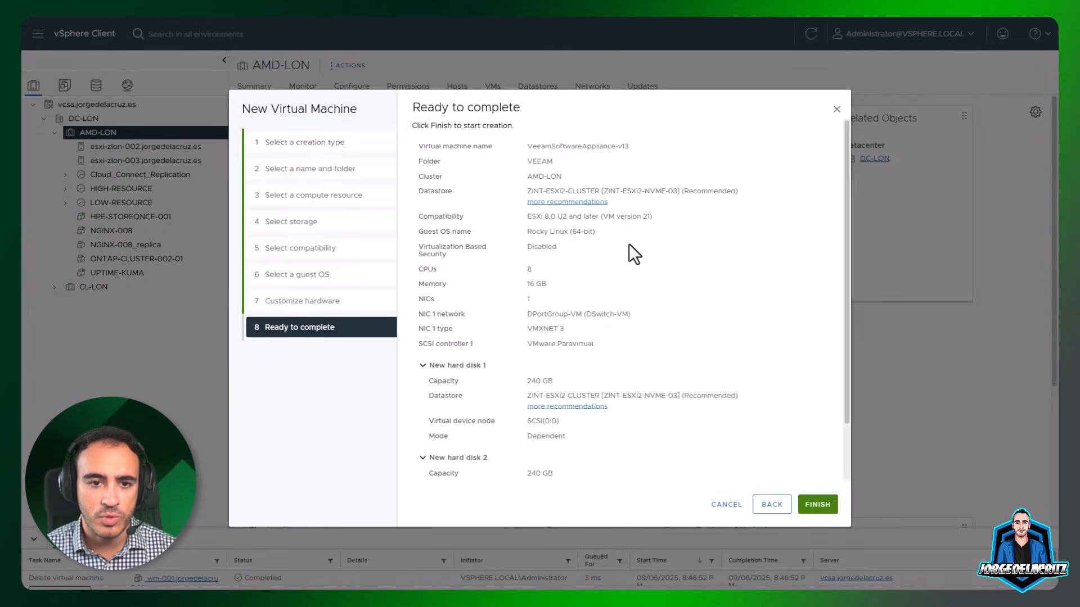
Step: Create VeeamSoftwareAppliance-v13 and power it on from its inventory actions menu
left_click(816, 505)
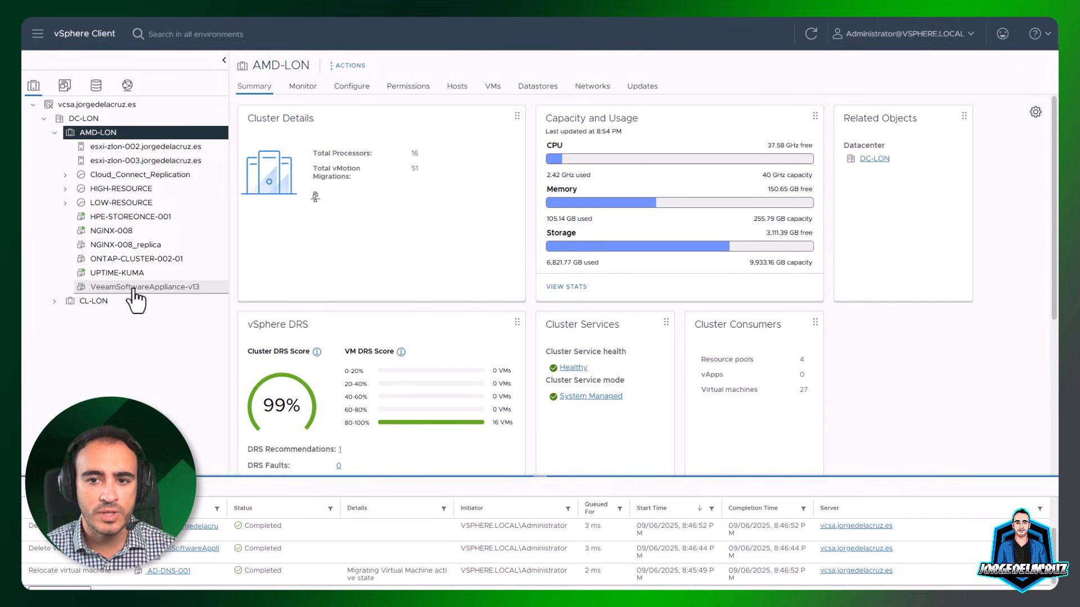
right_click(135, 289)
mouse_move(197, 186)
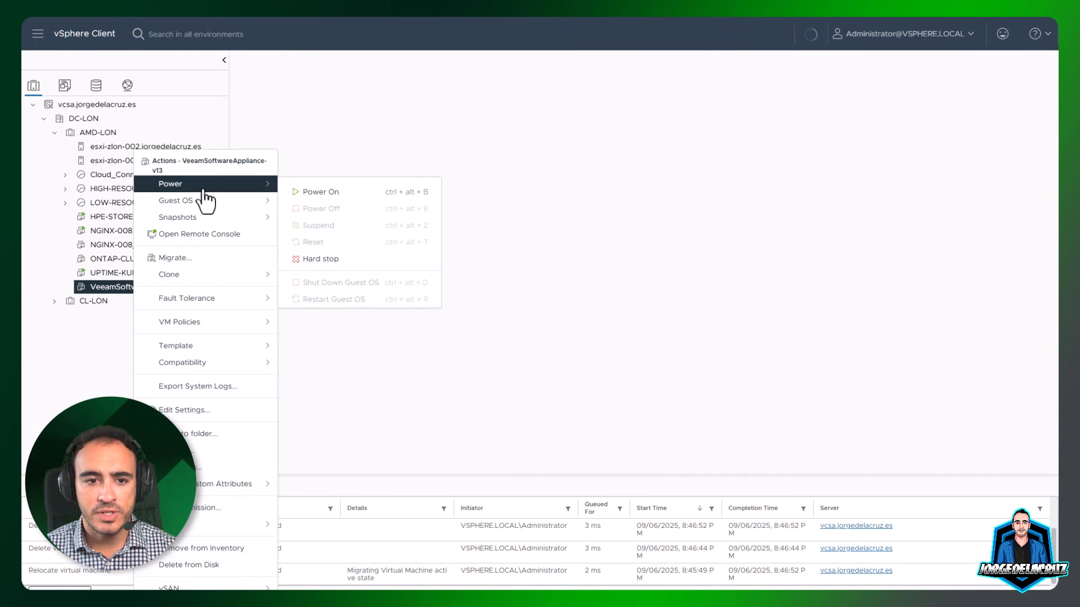
left_click(312, 193)
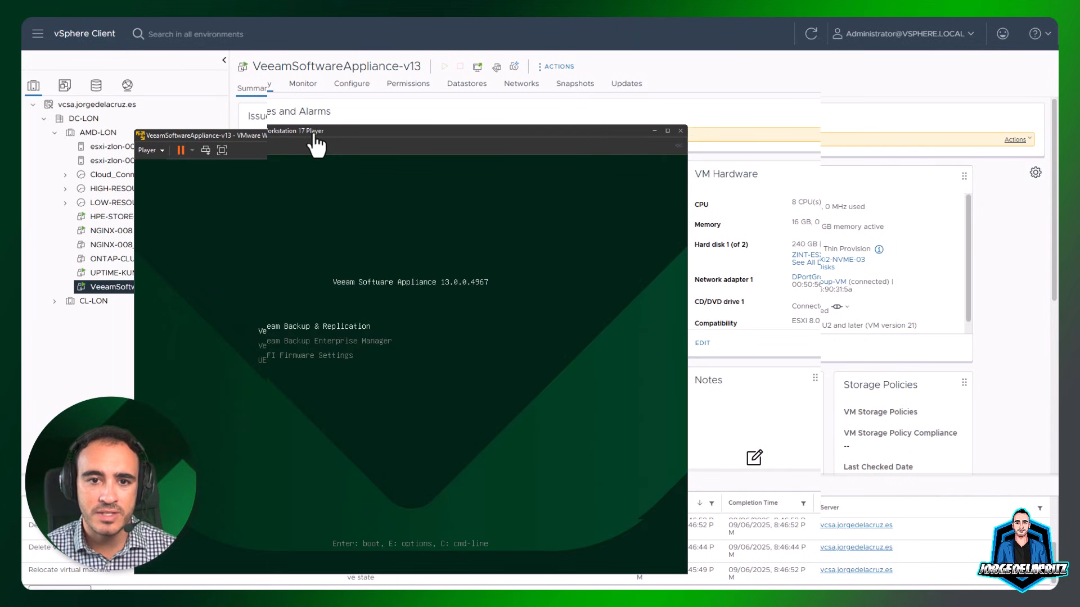
Step: Boot the console into Veeam Backup & Replication and start a fresh Install
left_click_drag(315, 132, 449, 82)
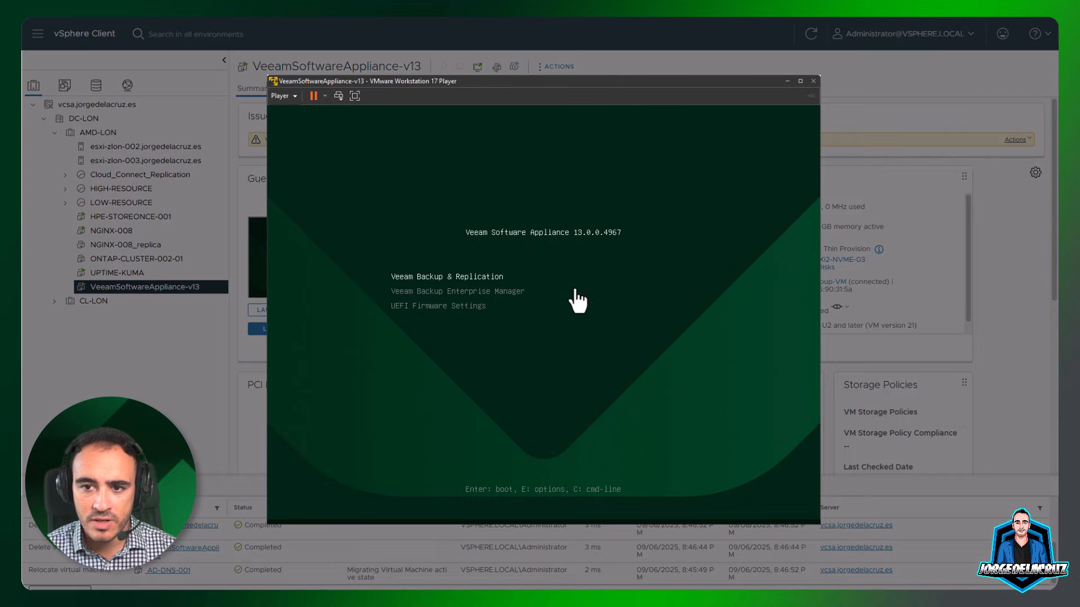
left_click(574, 291)
key("Down")
key("Down")
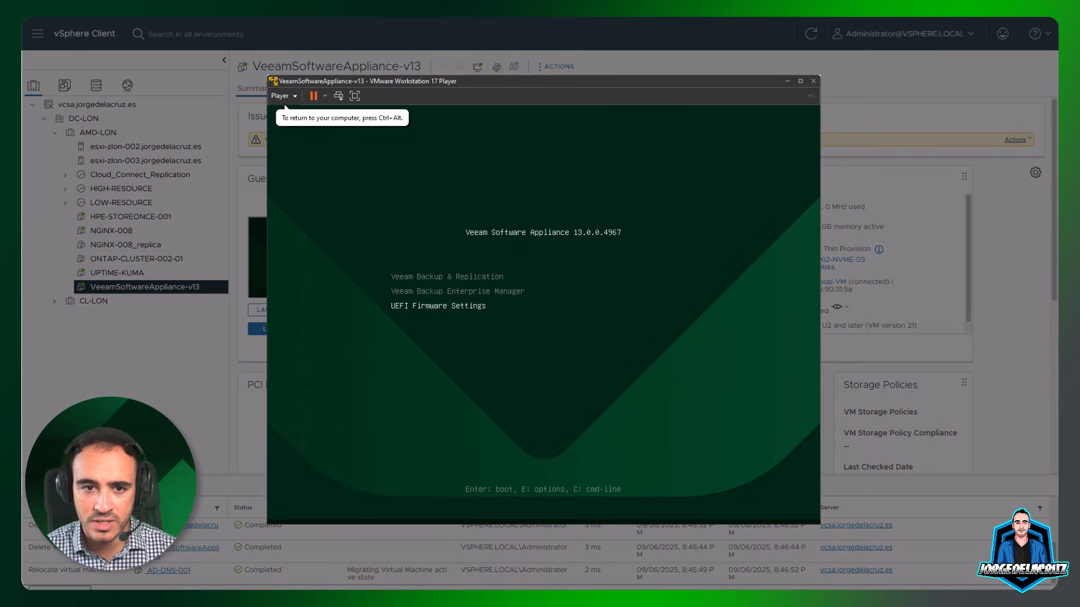
key("Up")
key("Up")
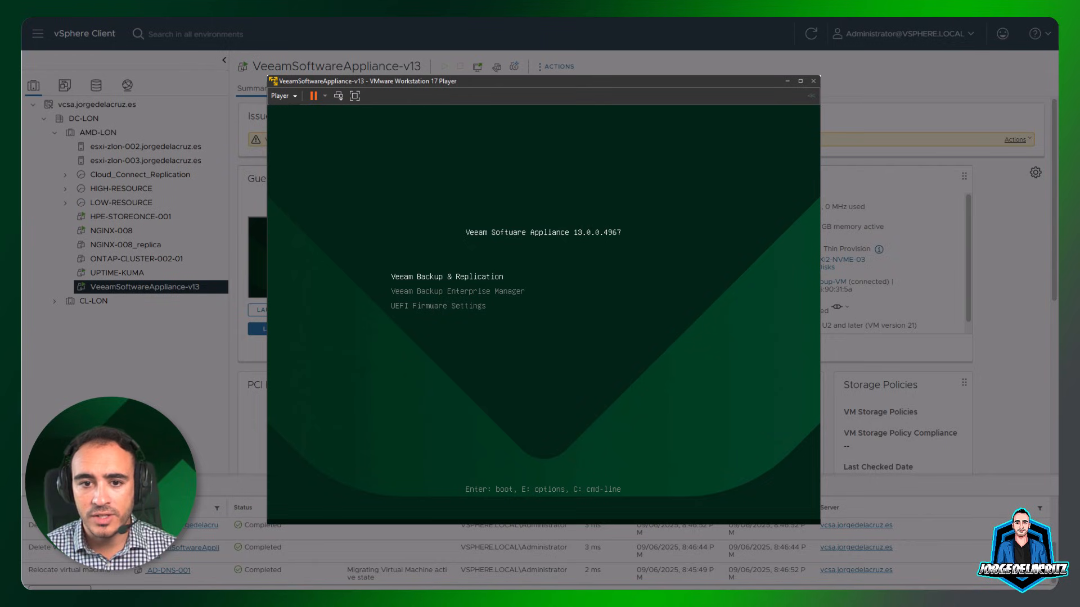
key("Return")
key("Down")
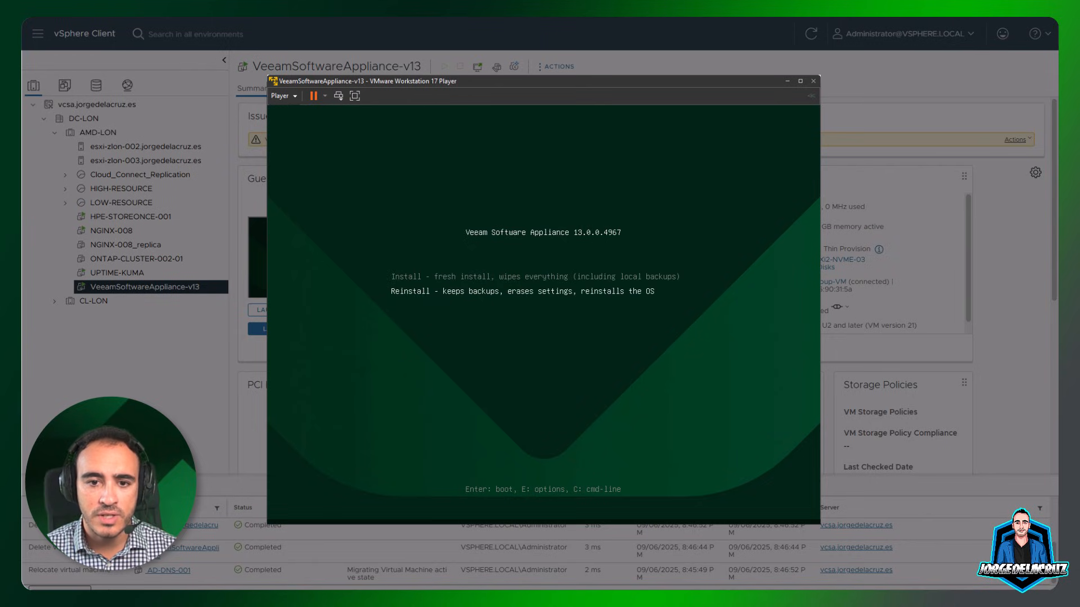
key("Up")
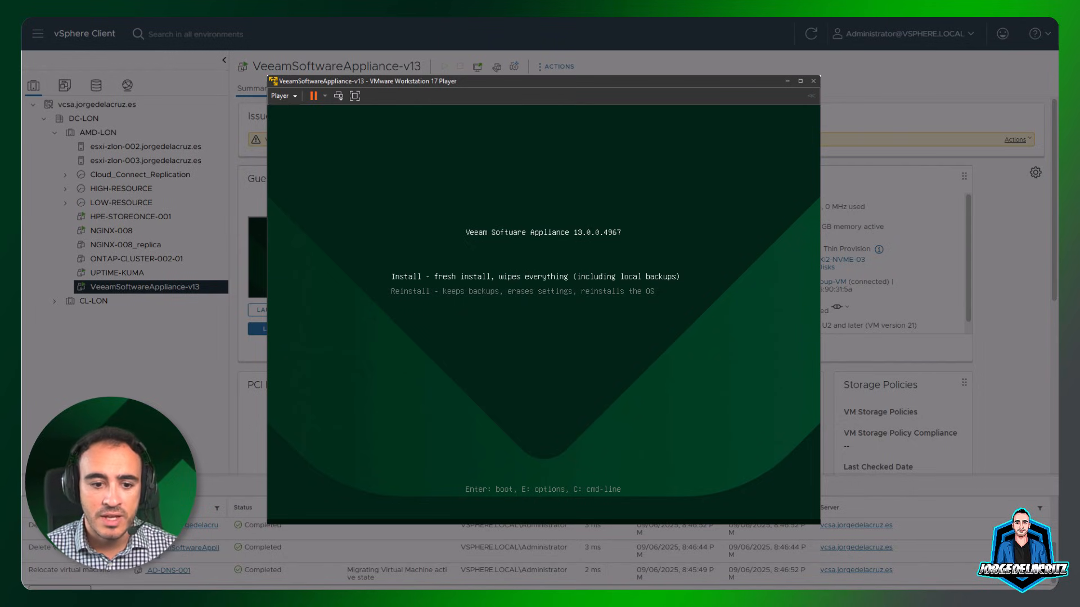
key("Return")
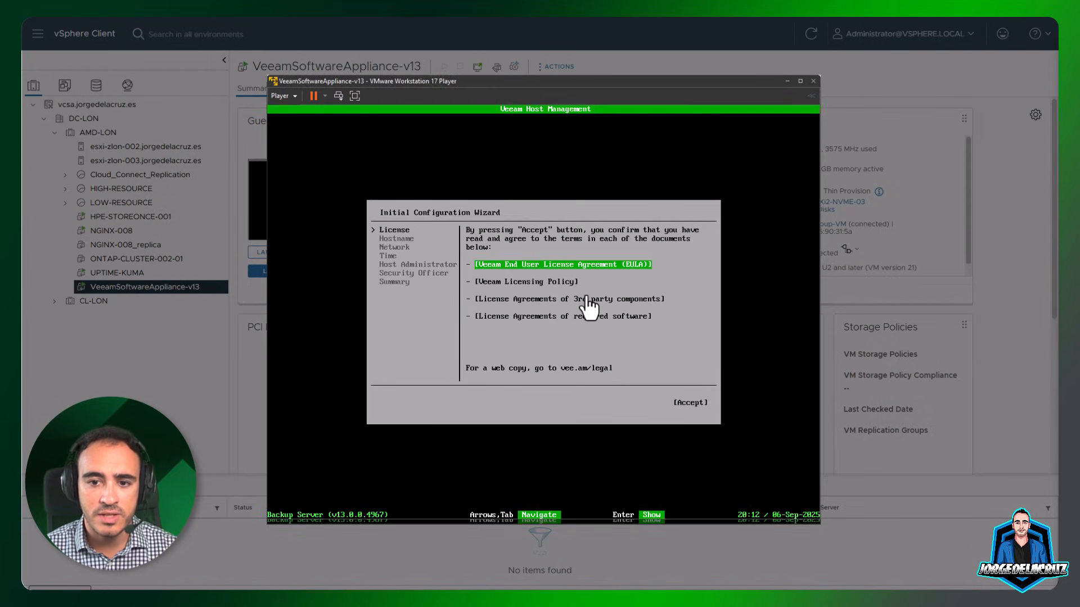
Step: Accept the license terms and set the hostname to vbr-v13
key("Down")
key("Down")
key("Down")
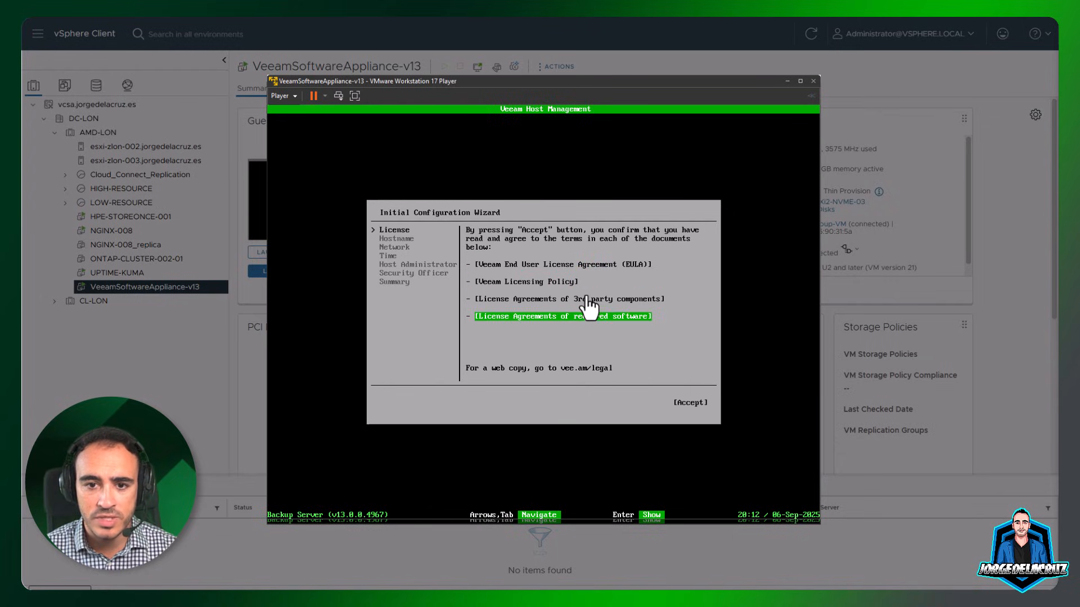
key("Down")
key("Return")
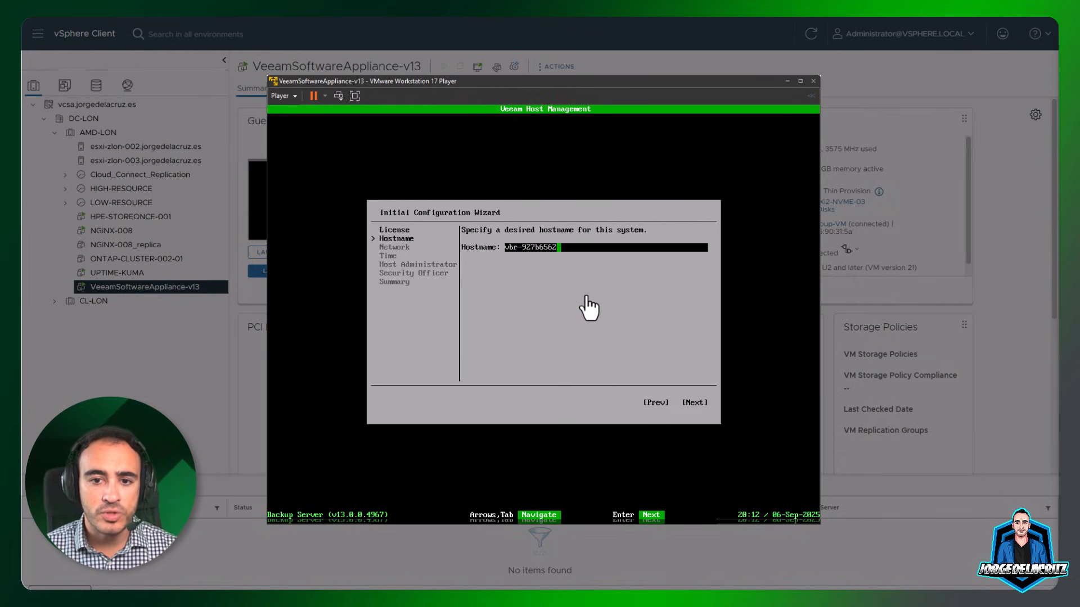
key("BackSpace")
key("BackSpace")
key("BackSpace")
key("BackSpace")
key("BackSpace")
key("BackSpace")
key("BackSpace")
key("BackSpace")
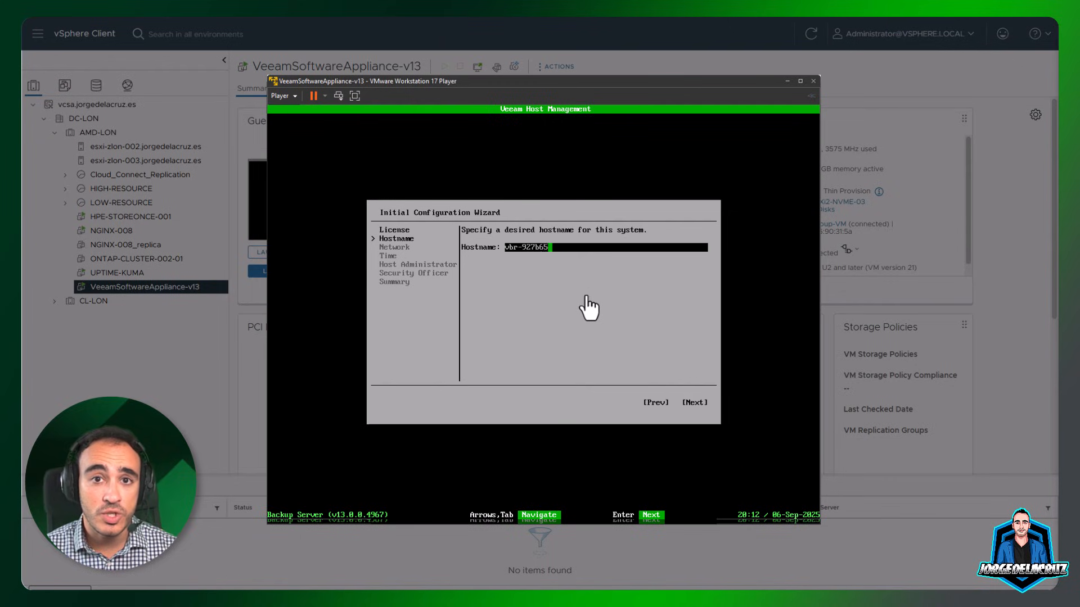
type("v13")
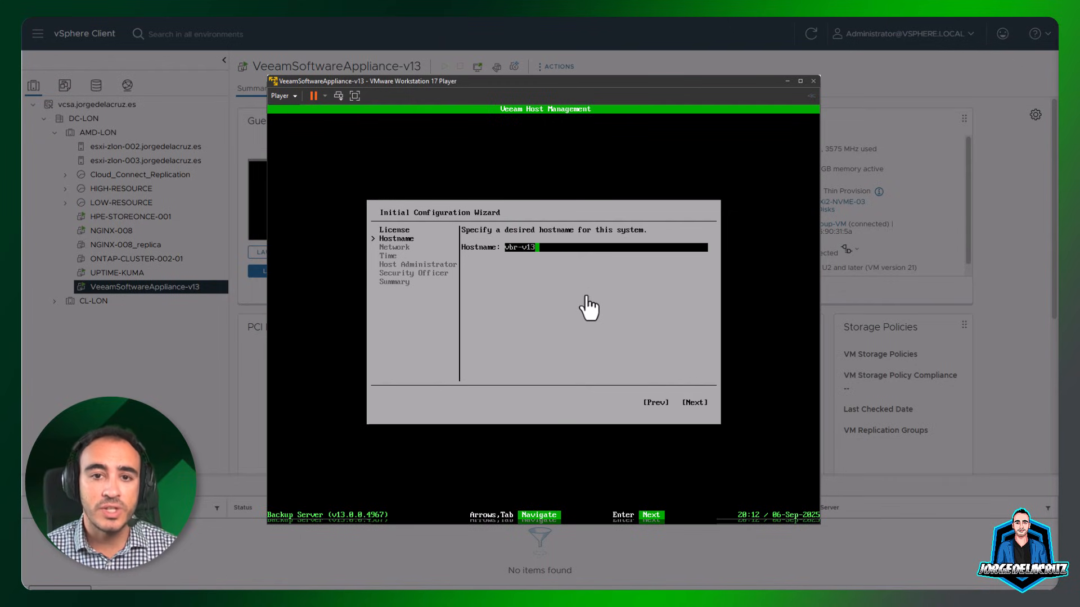
key("Return")
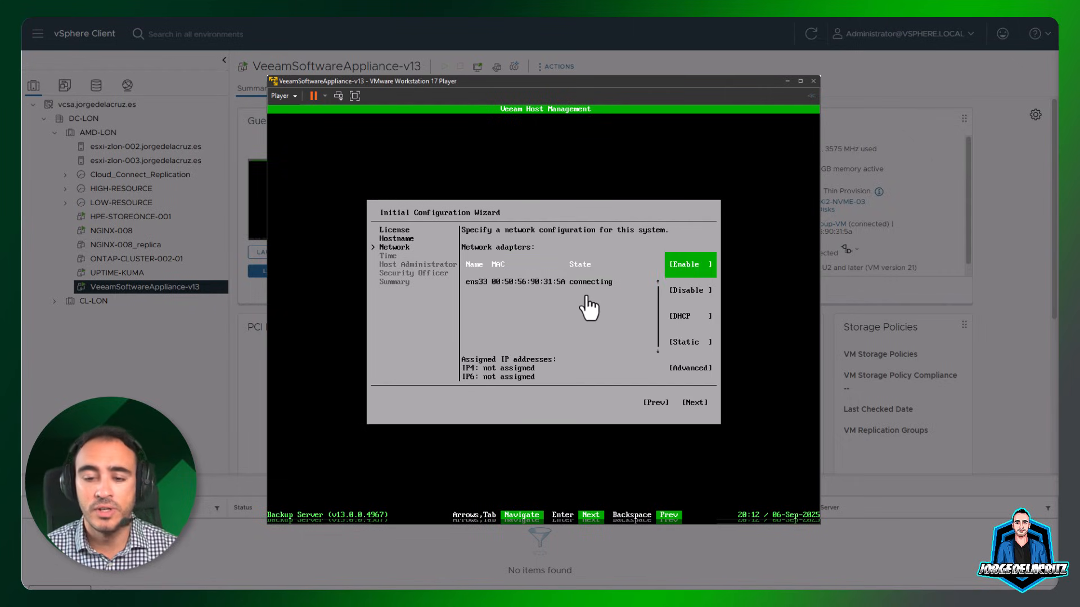
Step: Give ens33 a static IP 192.168.1.229 with mask 255.255.255.0
key("Down")
key("Down")
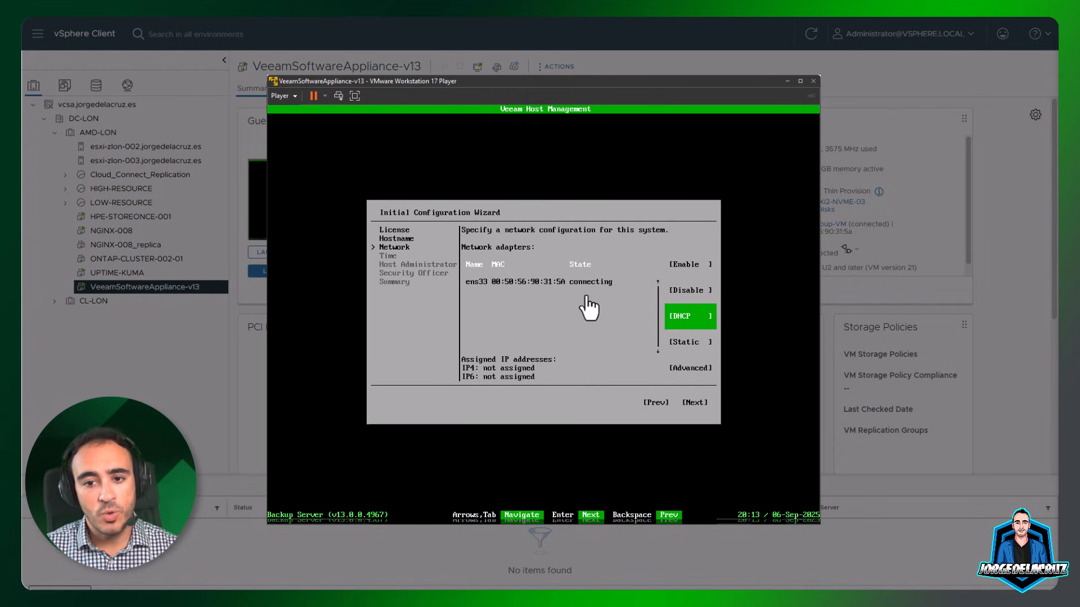
key("Down")
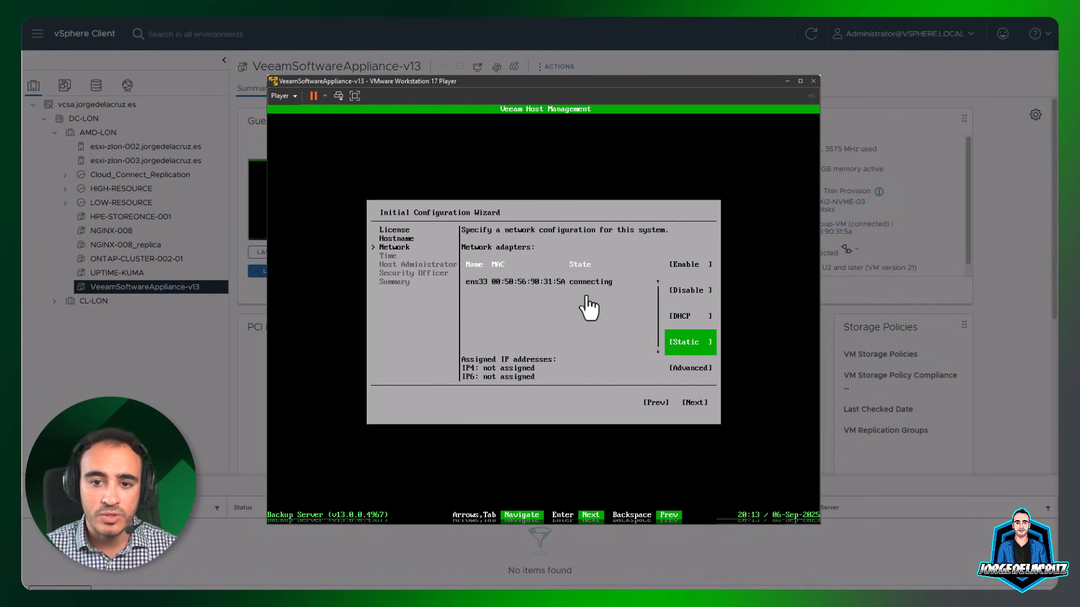
key("Return")
type("192")
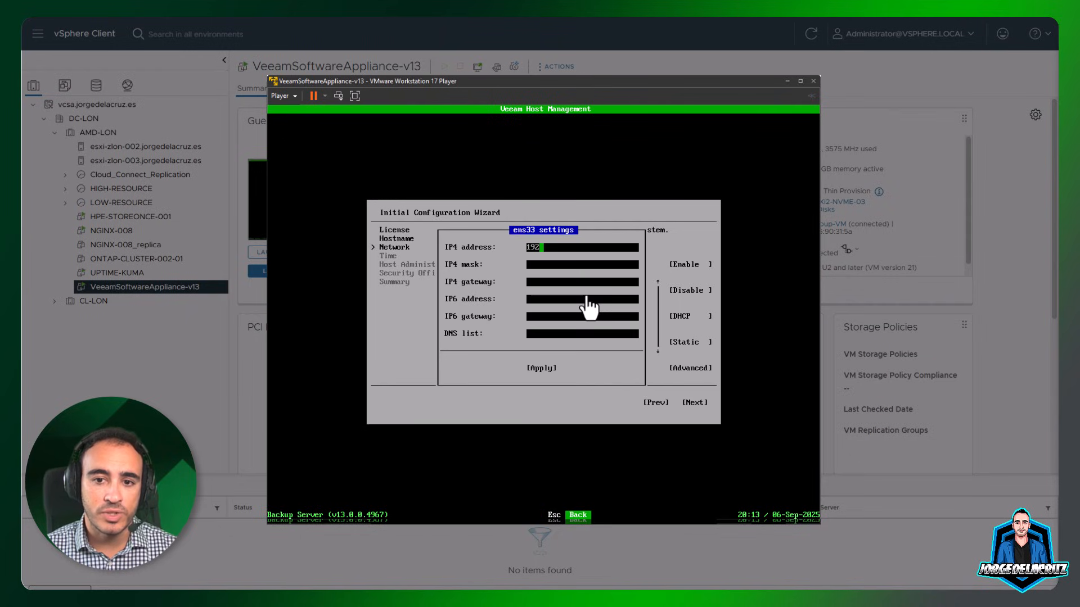
type(".168.1.229")
key("Tab")
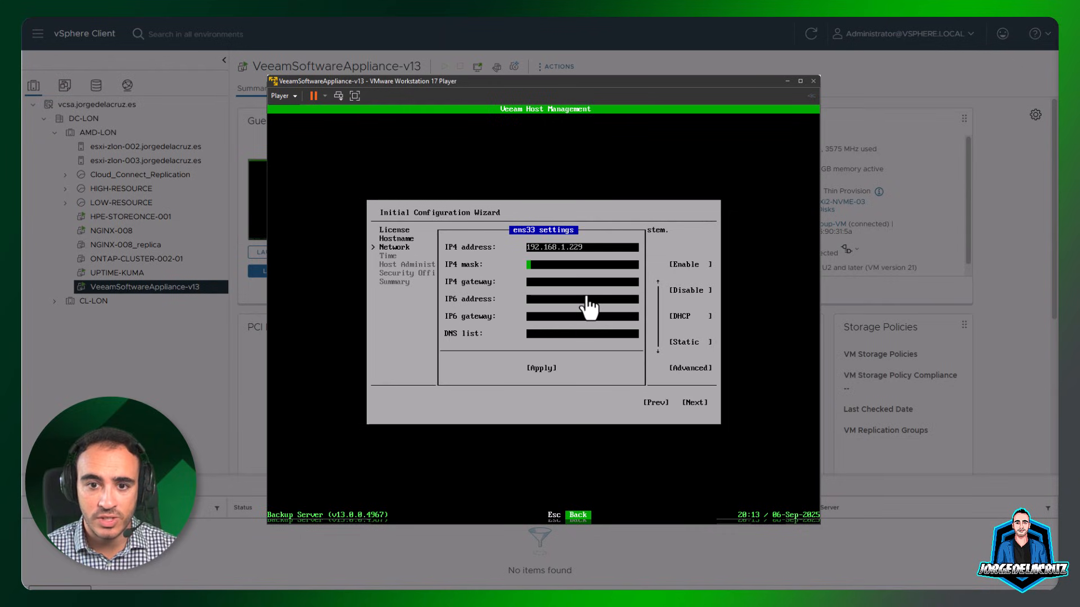
type("255.2")
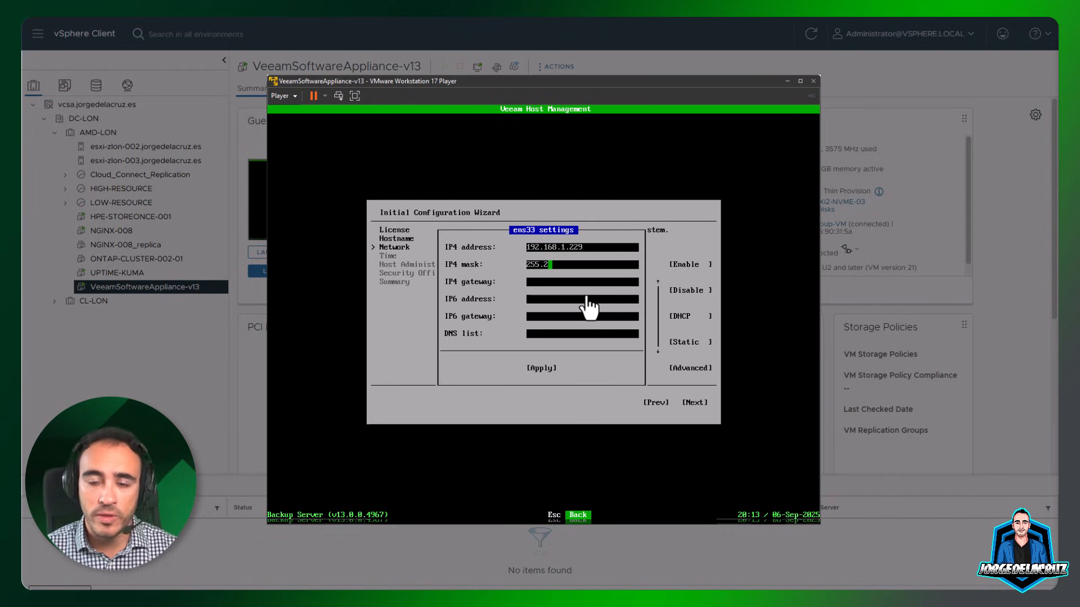
type("55.255.0")
Step: Add gateway 192.168.1.1 and DNS 192.168.1.6, apply, and continue to Time
key("Tab")
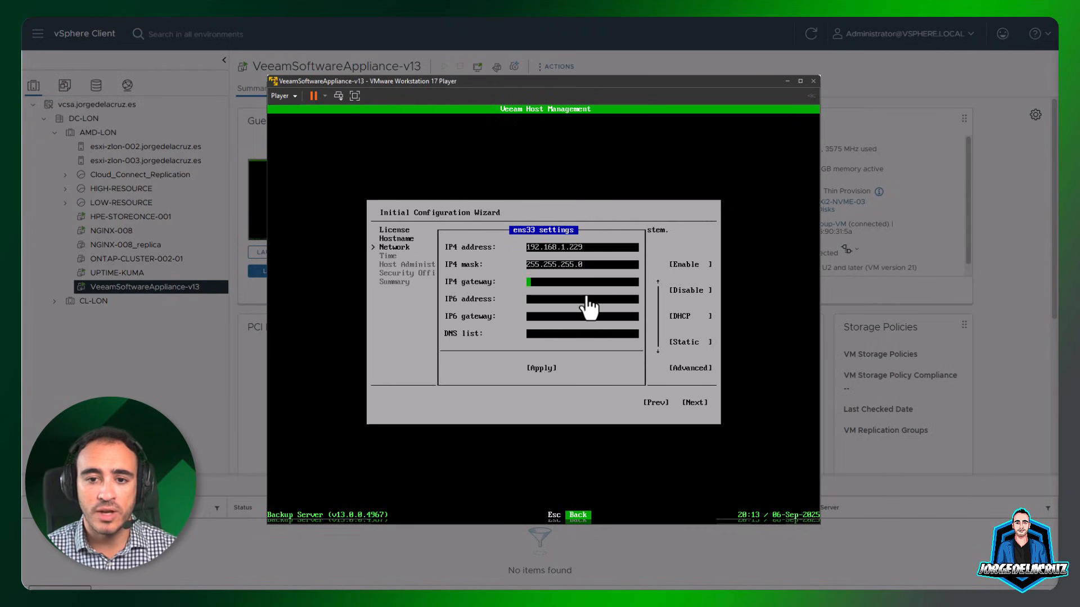
type("192.168.1.1")
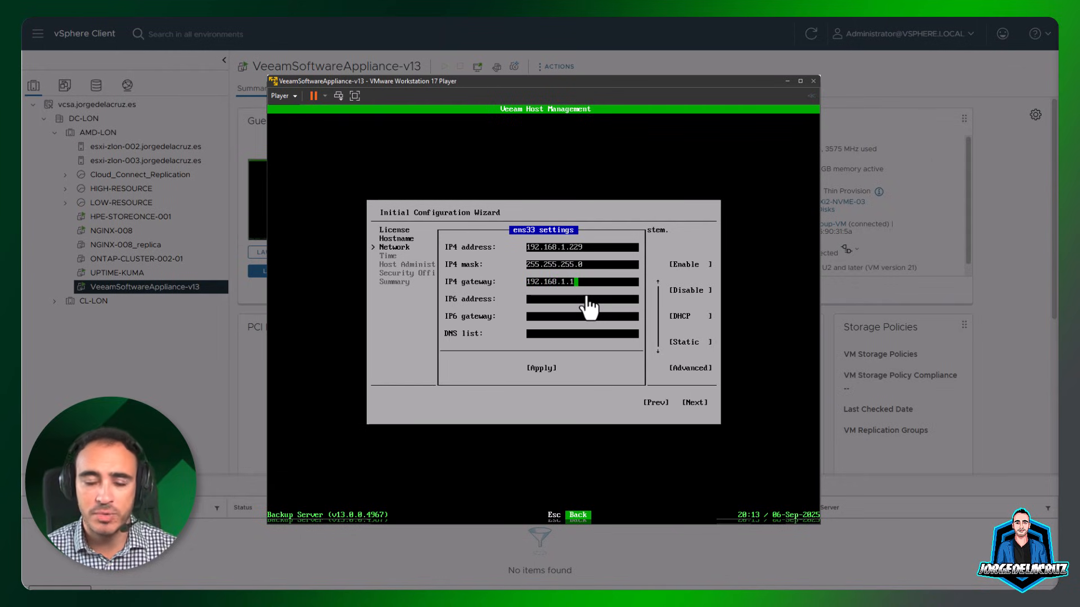
key("Tab")
key("Tab")
key("Tab")
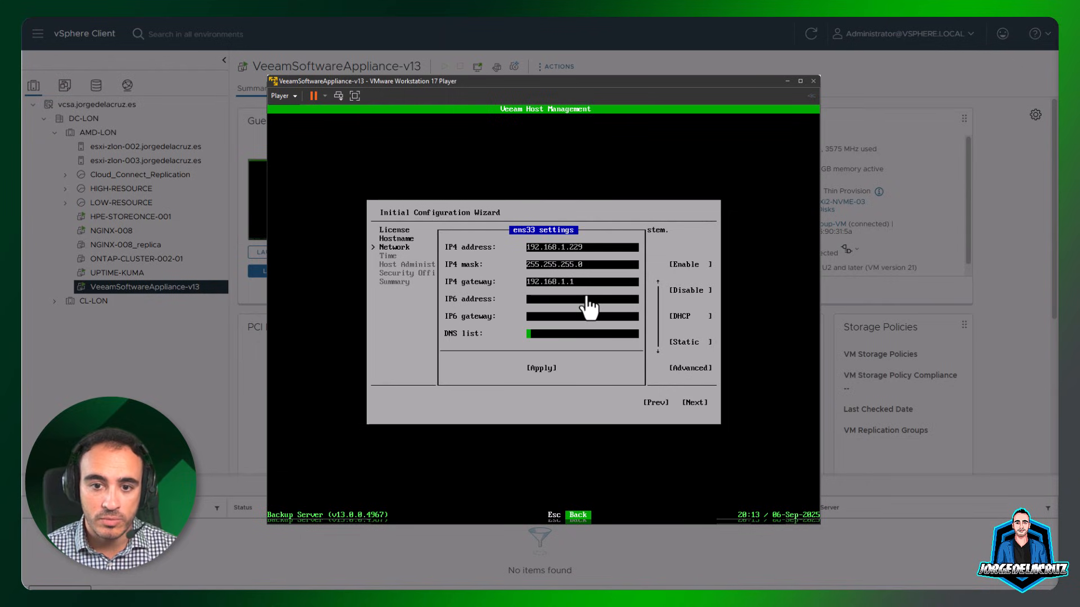
type("192.")
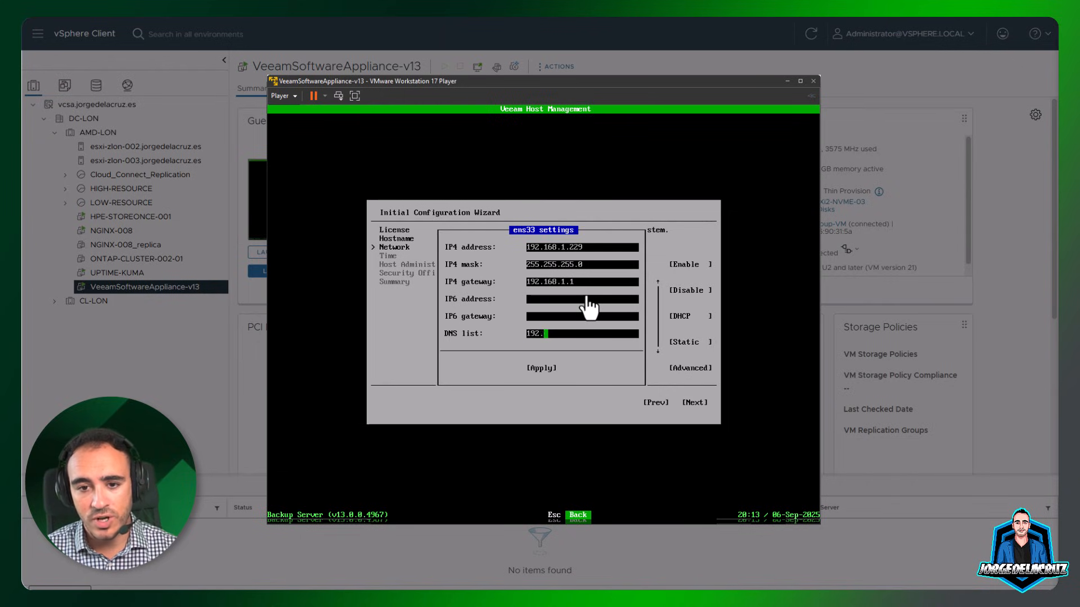
type("168.1.6")
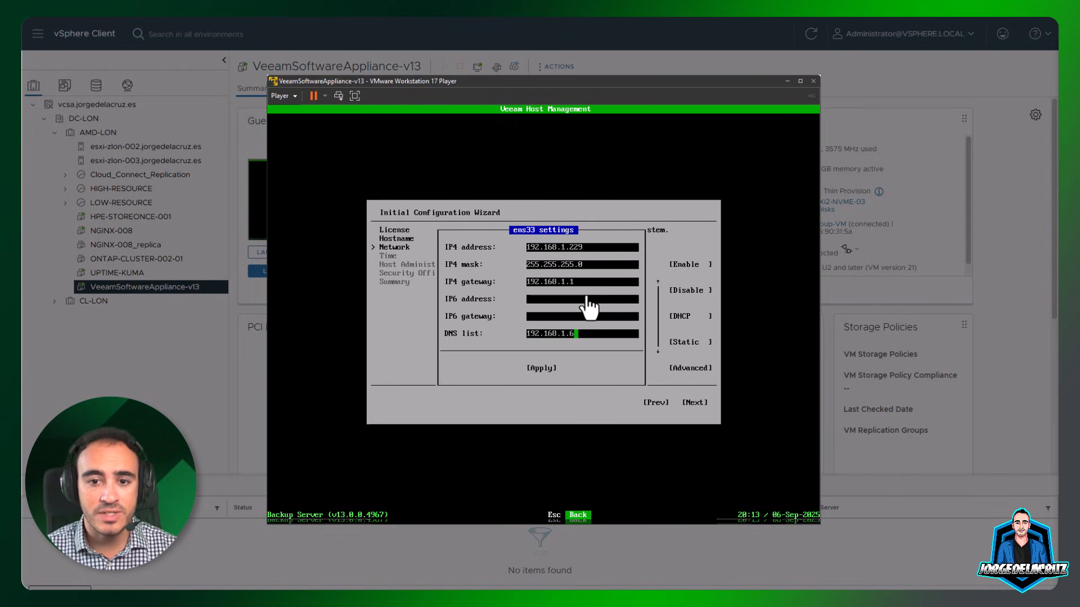
key("Tab")
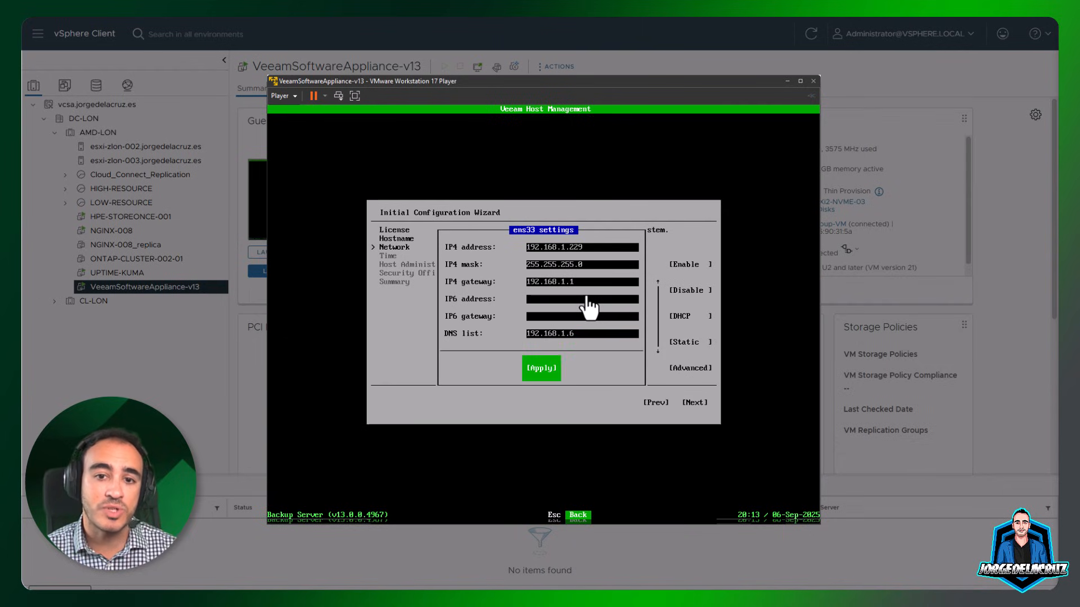
key("Return")
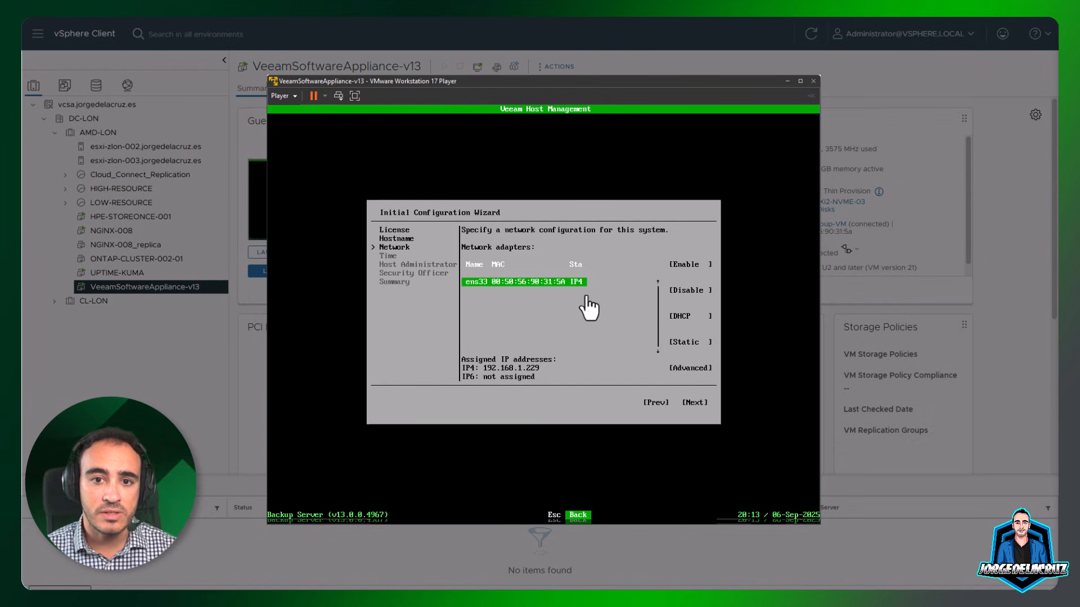
key("Tab")
key("Tab")
key("Tab")
key("Tab")
key("Tab")
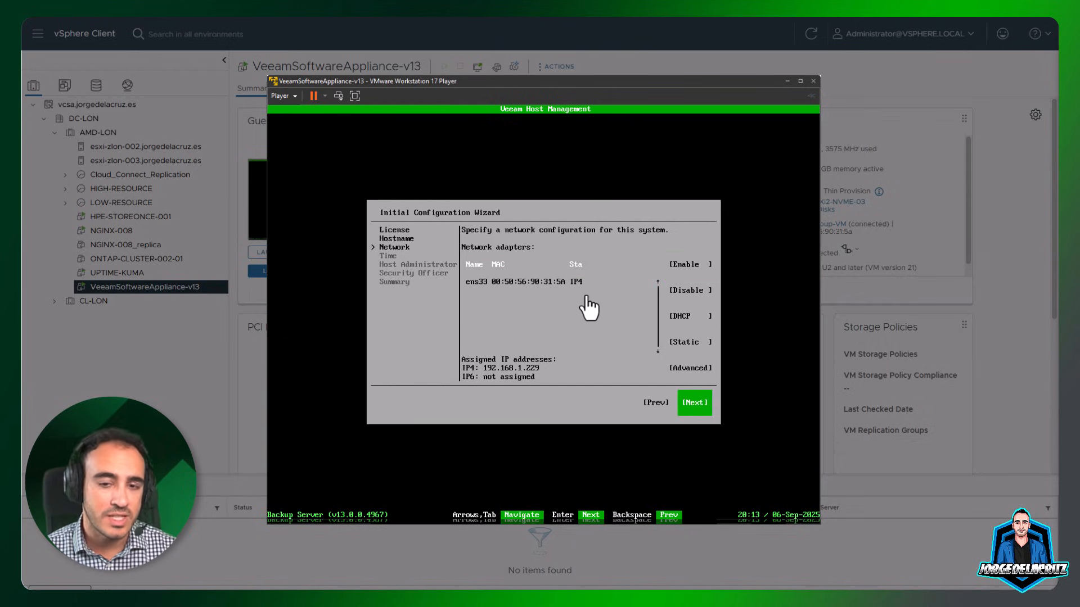
key("Return")
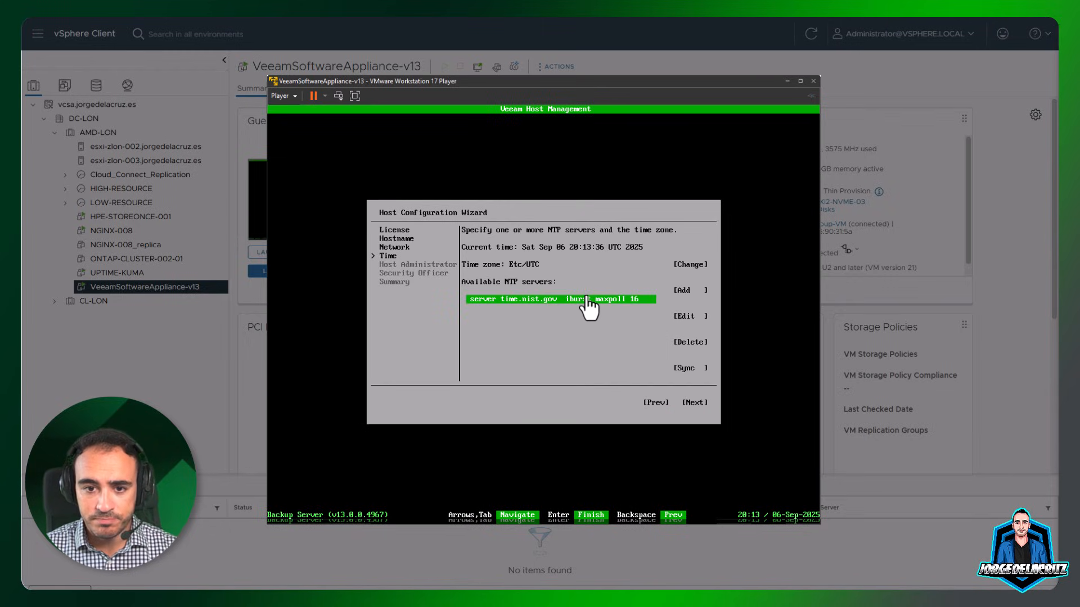
Step: Change the time zone to Europe/London by filtering for 'london'
key("shift+Tab")
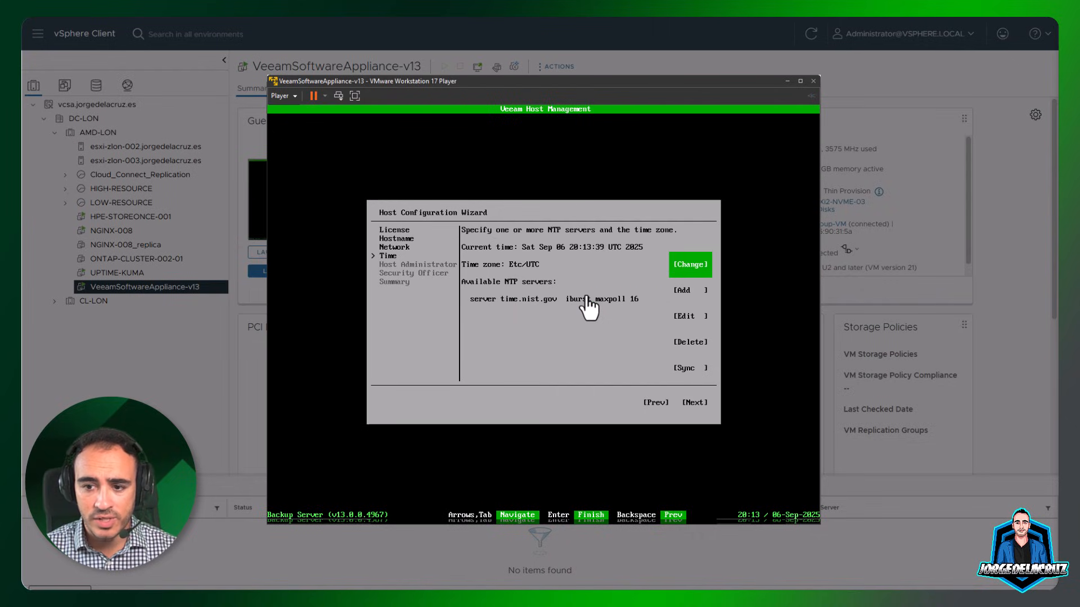
key("Down")
key("Up")
key("Return")
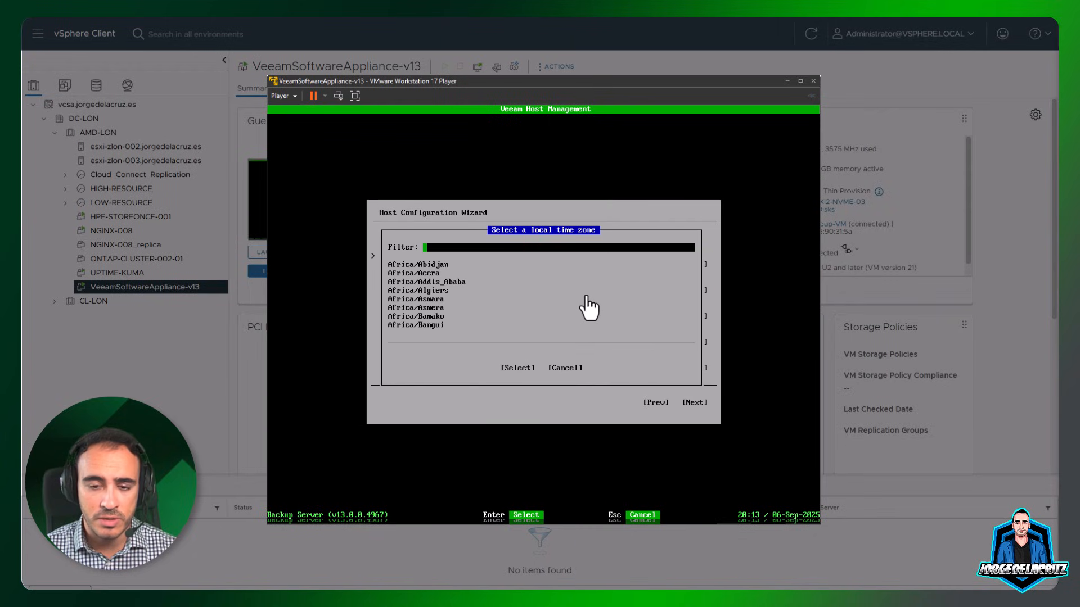
type("london")
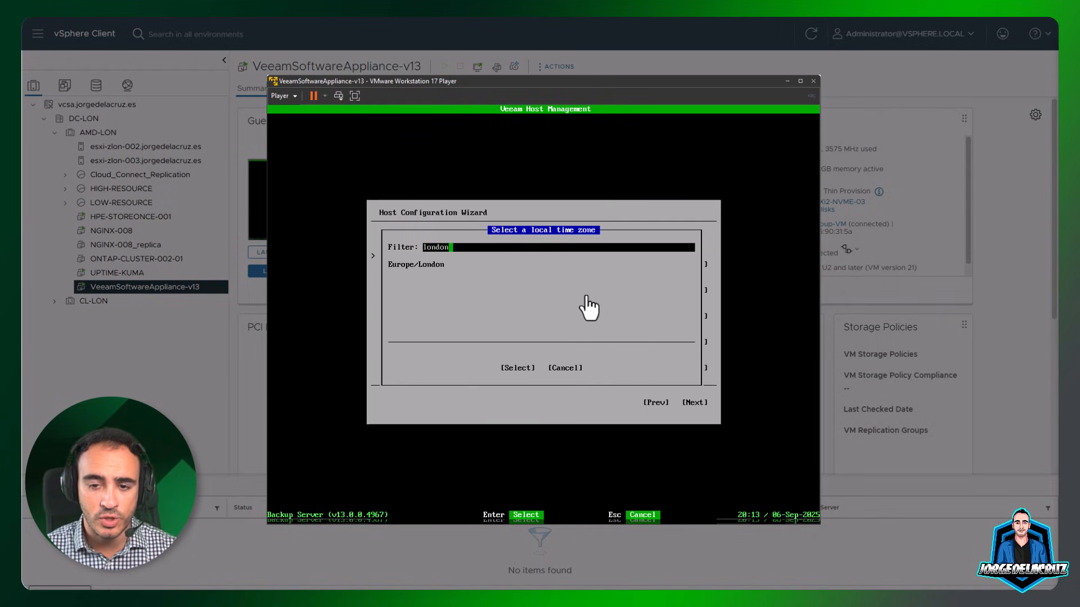
key("Down")
key("Return")
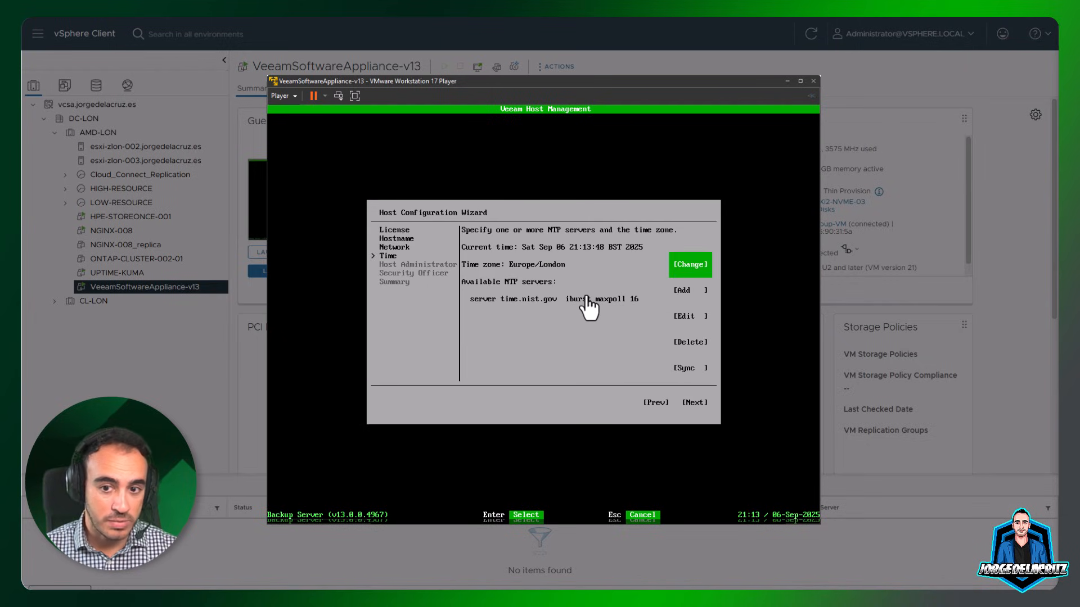
Step: Sync the clock with the time.nist.gov NTP server
key("Down")
key("Down")
key("Down")
key("Down")
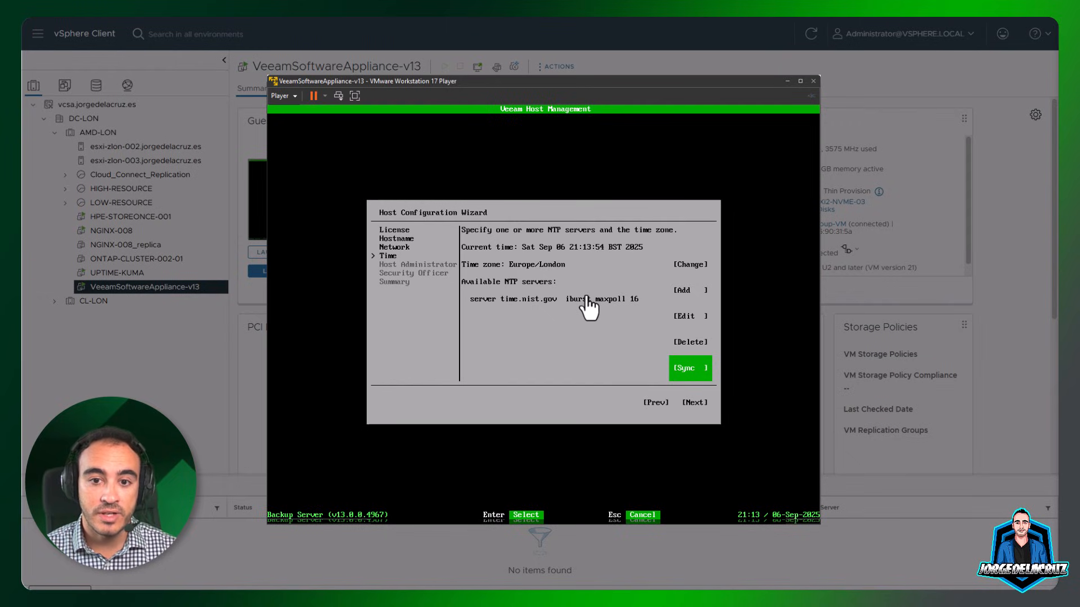
key("Return")
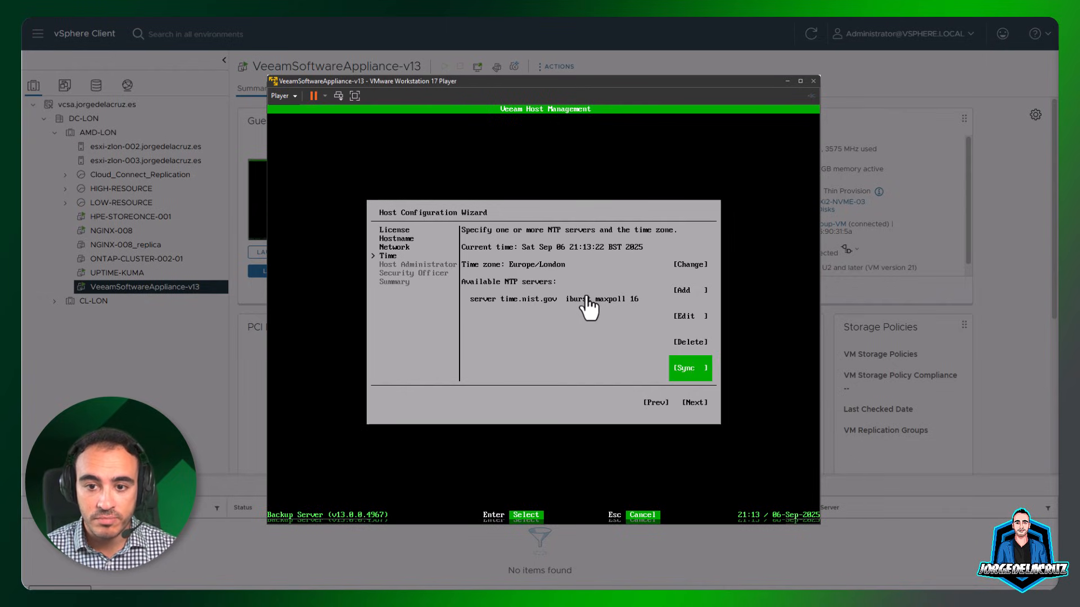
key("Tab")
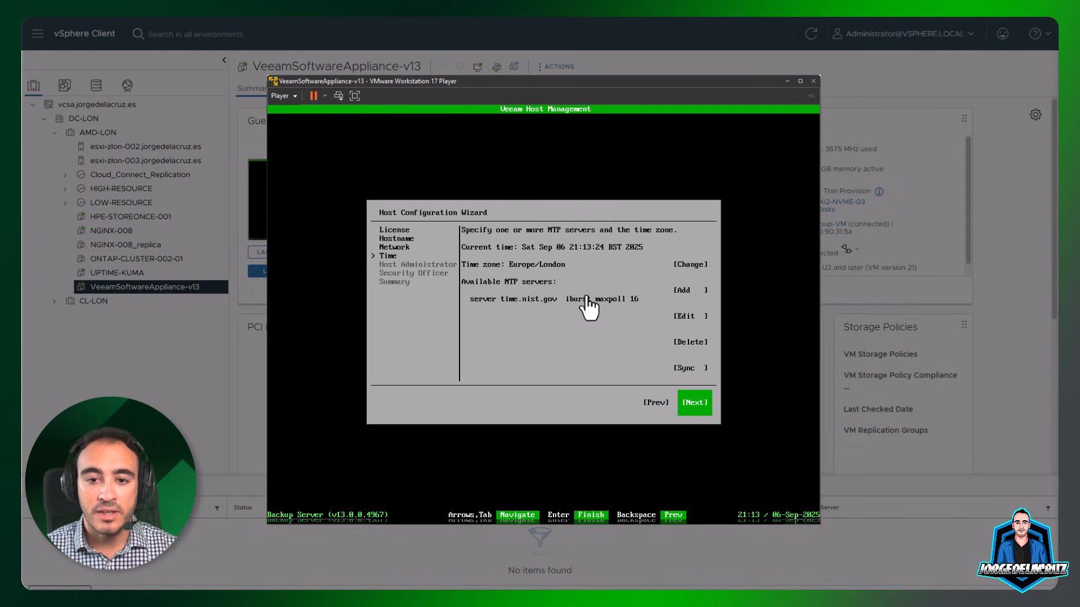
Step: Enable MFA for the host administrator by entering the authenticator's one-time code
key("Return")
key("Return")
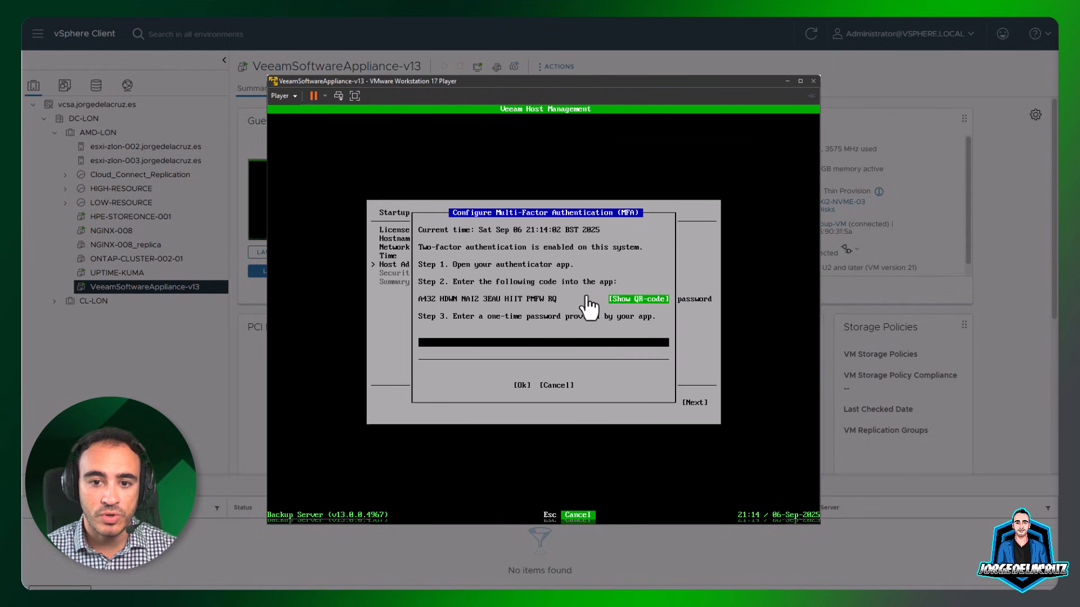
key("Return")
key("Escape")
key("Tab")
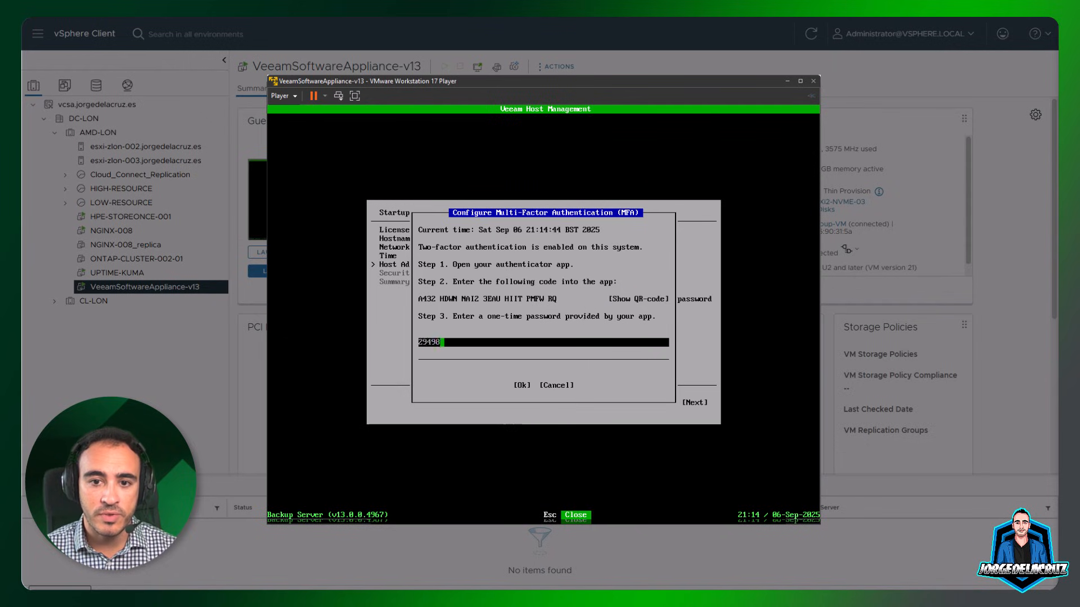
key("Return")
key("Return")
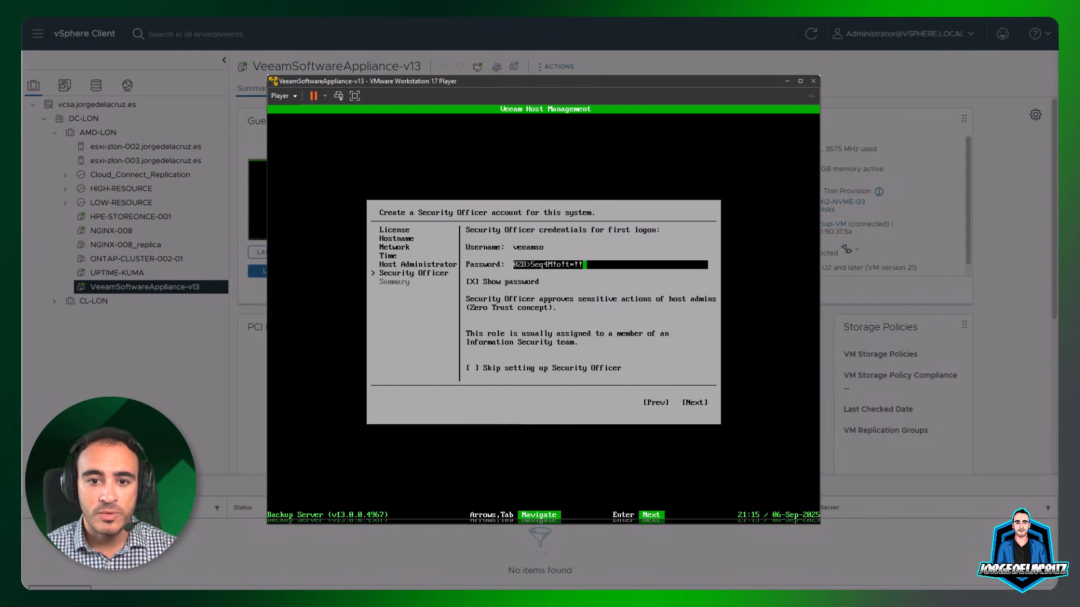
Step: Pass the Security Officer step, review the Summary, and finish the configuration
key("Tab")
key("Tab")
key("Tab")
key("Return")
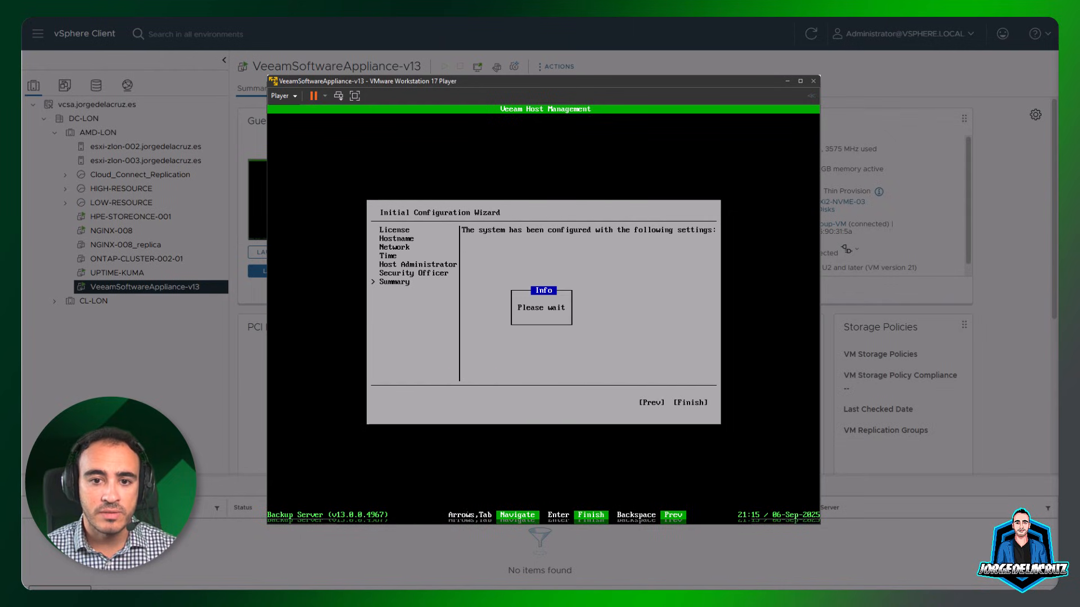
key("Down")
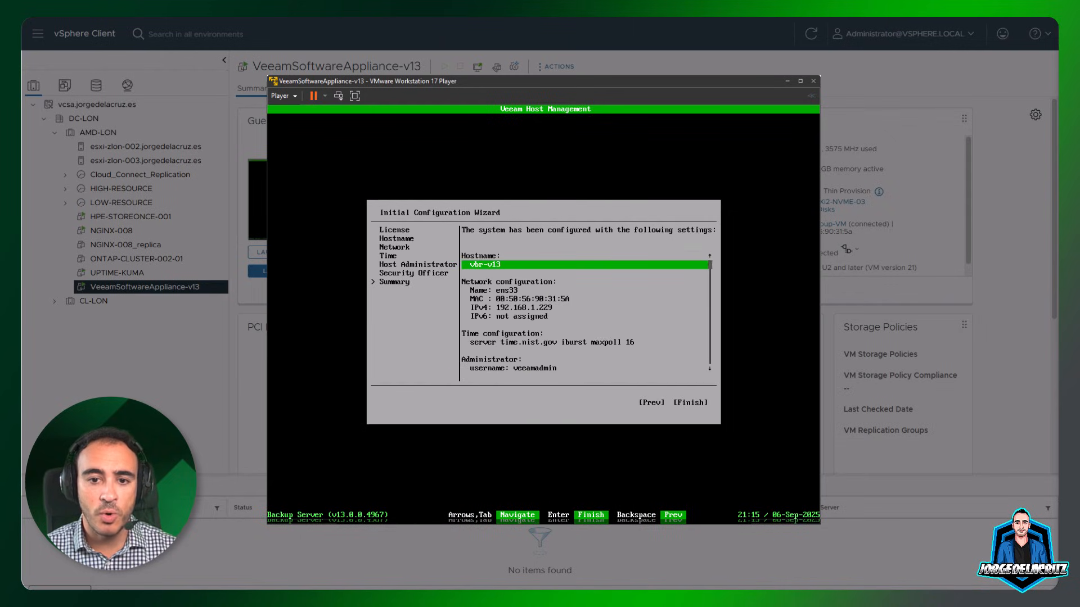
key("Tab")
key("Tab")
key("Return")
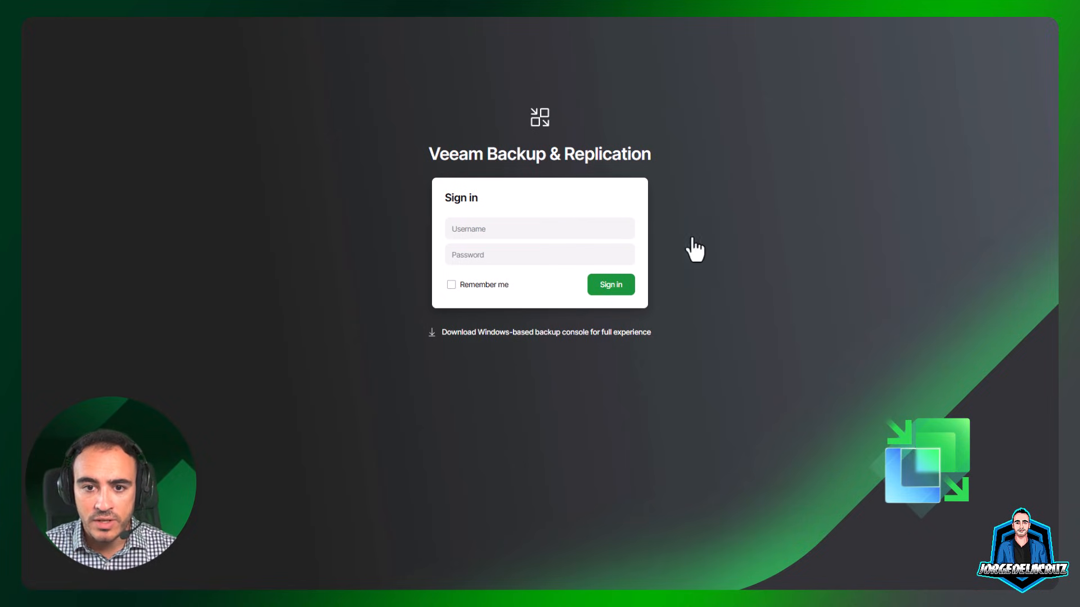
Step: Sign in with the administrator username and pasted password, with Remember me ticked
left_click(506, 231)
type("veeam")
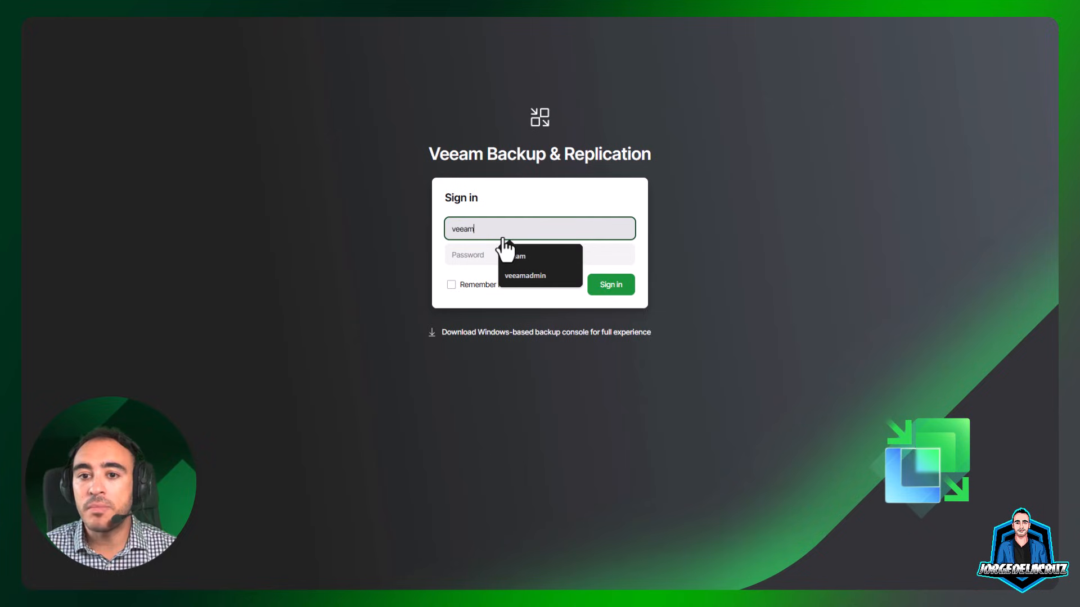
type("admin")
key("Tab")
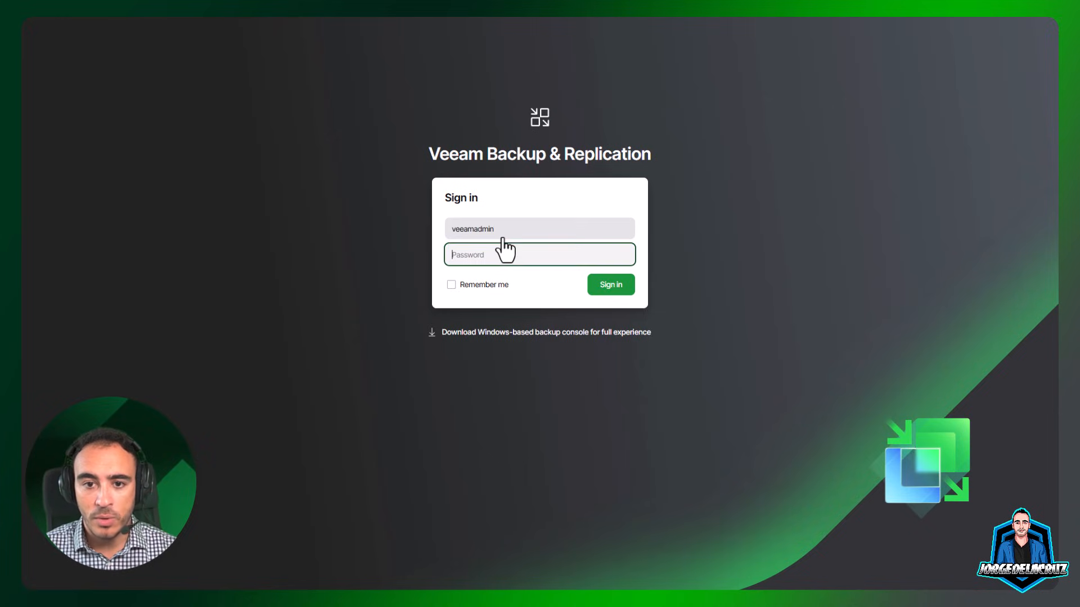
key("ctrl+v")
left_click(490, 285)
left_click(621, 292)
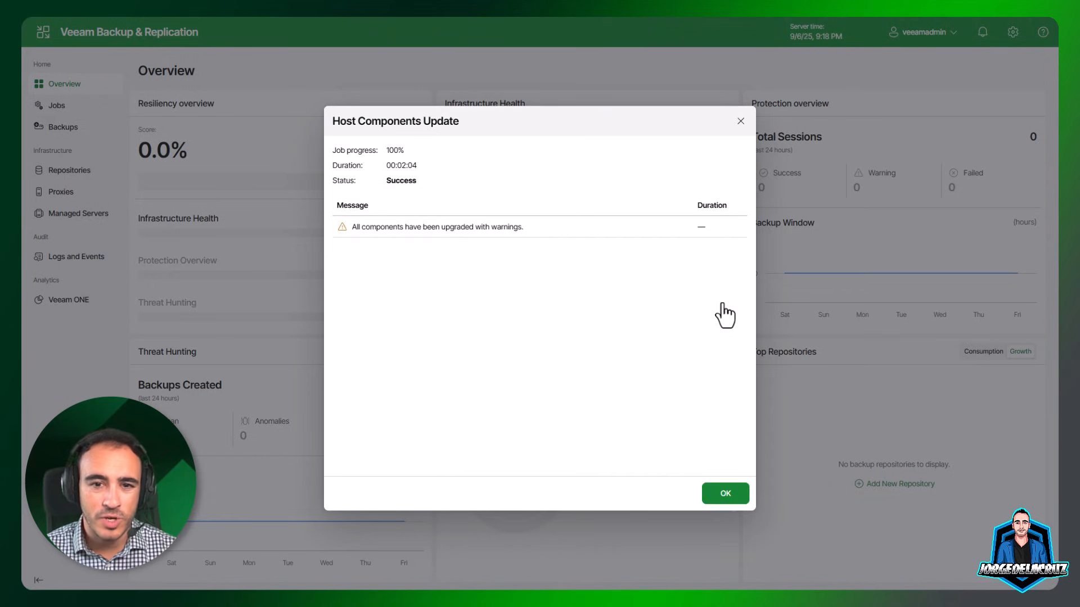
Step: Dismiss the host components update report and license notice, then view the Jobs and Backups pages
left_click(726, 495)
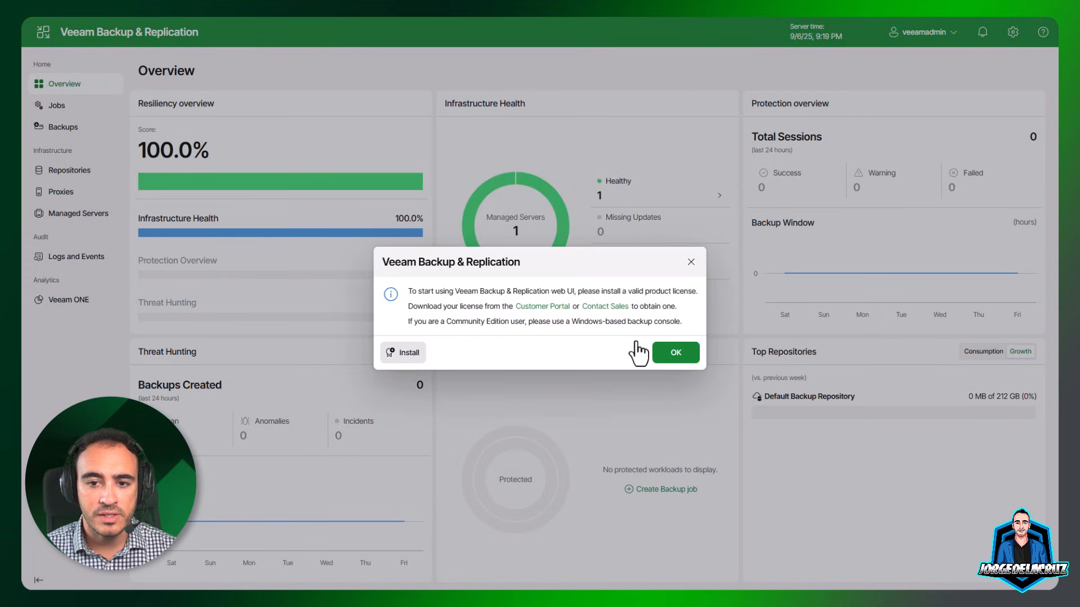
left_click(636, 344)
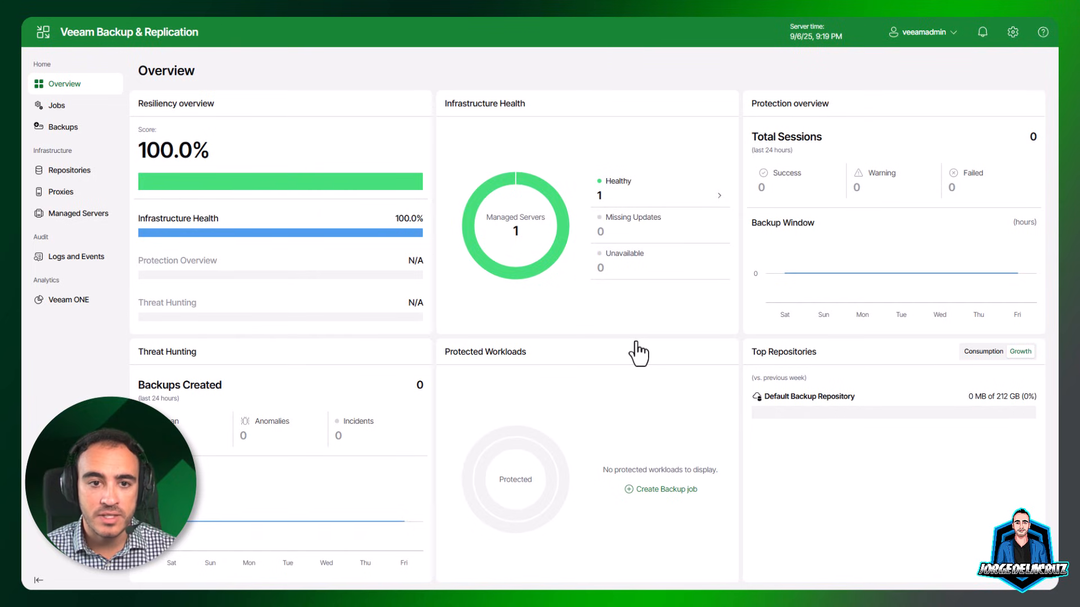
left_click(55, 106)
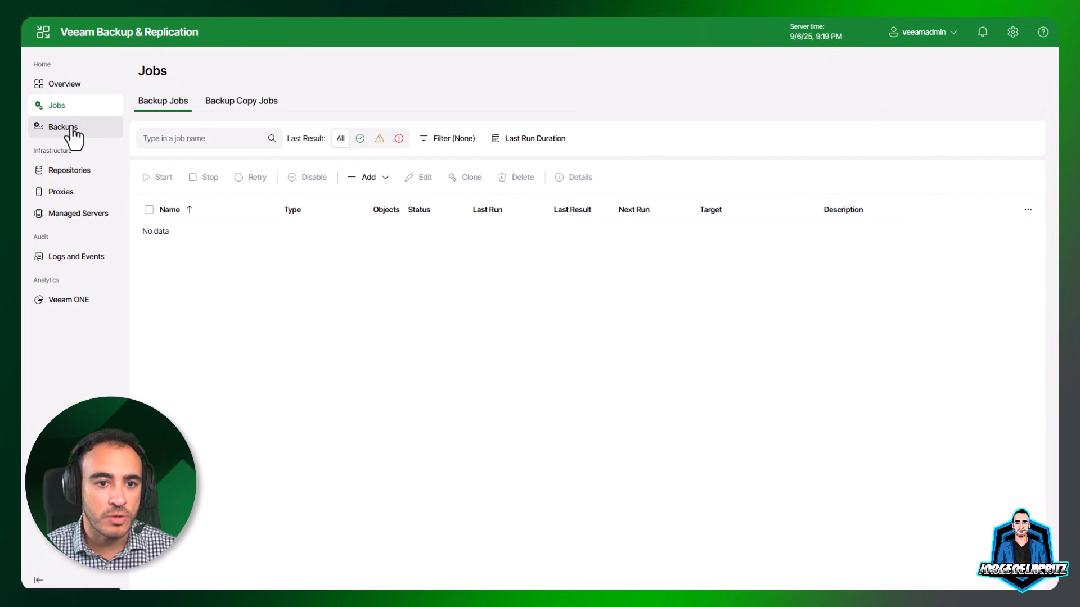
left_click(72, 133)
Step: Browse Repositories, Proxies, Managed Servers, Logs and Events, and Veeam ONE, ending on Managed Servers
left_click(71, 171)
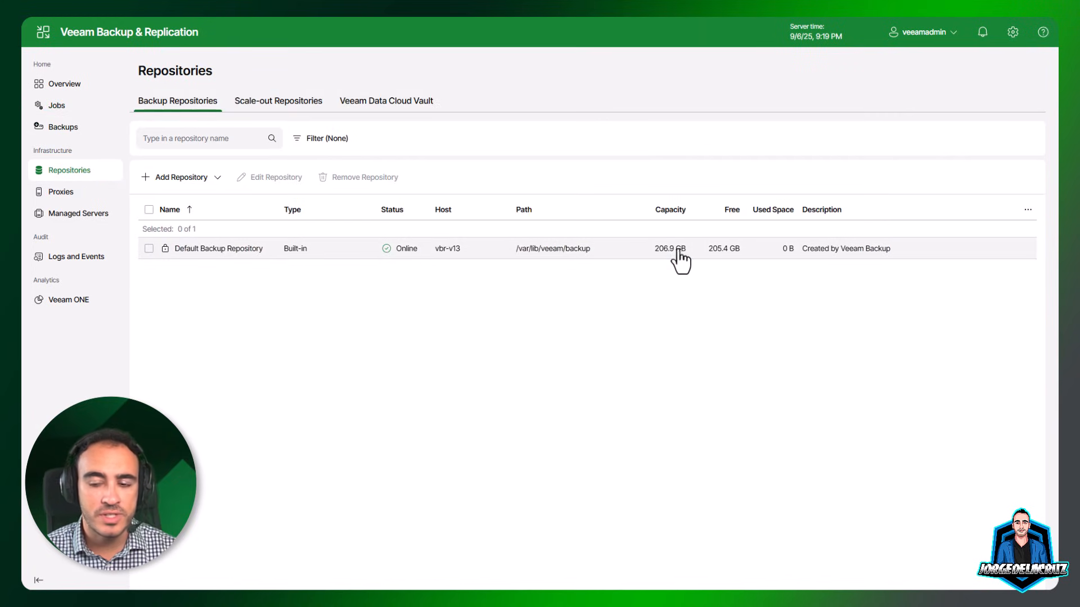
left_click(753, 250)
left_click(66, 193)
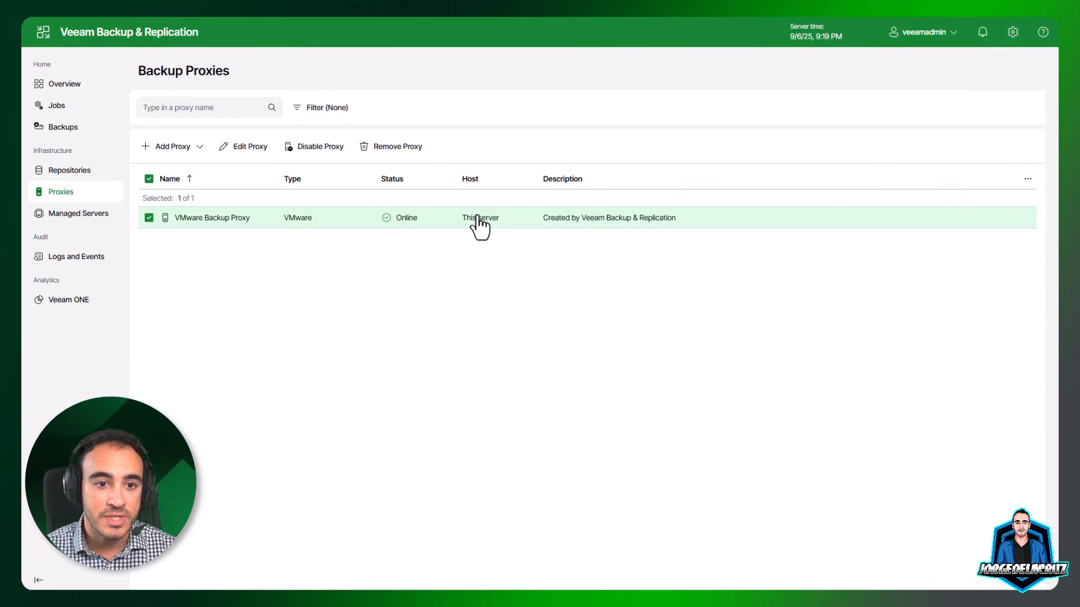
left_click(90, 215)
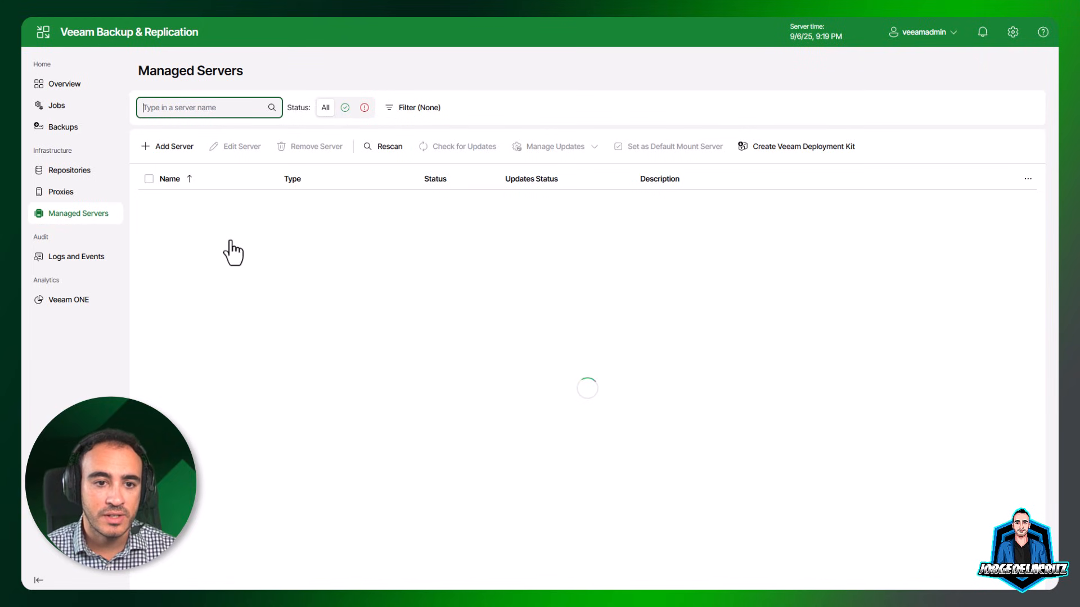
left_click(73, 264)
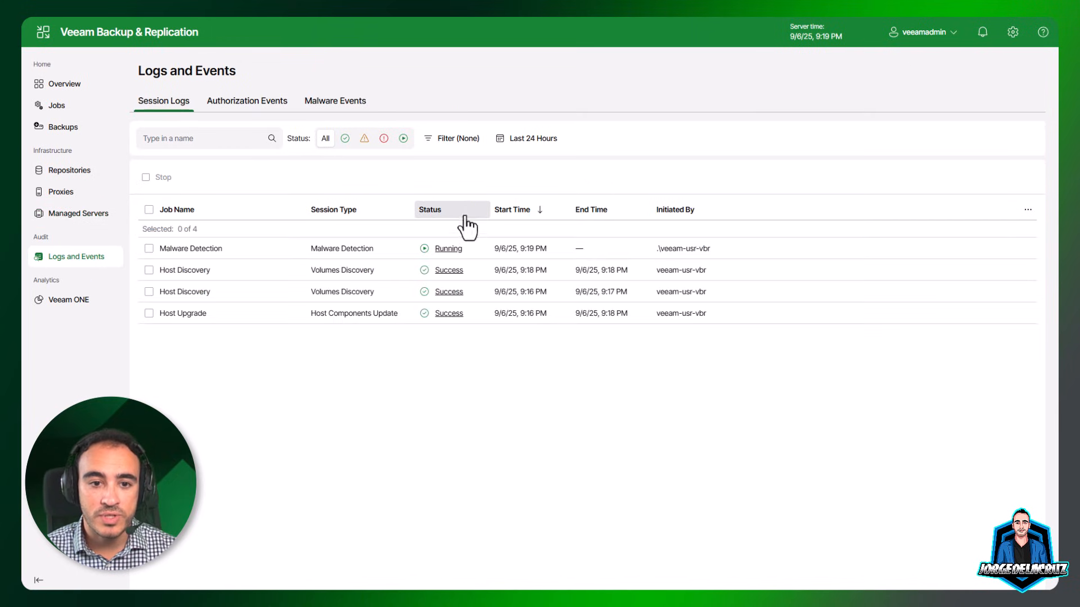
left_click(87, 306)
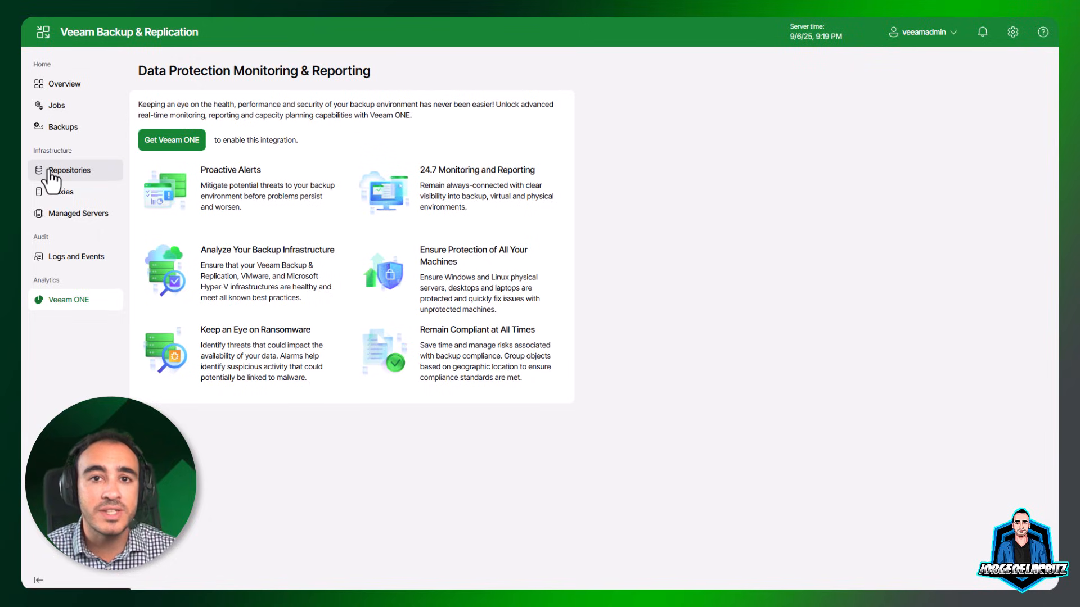
left_click(54, 106)
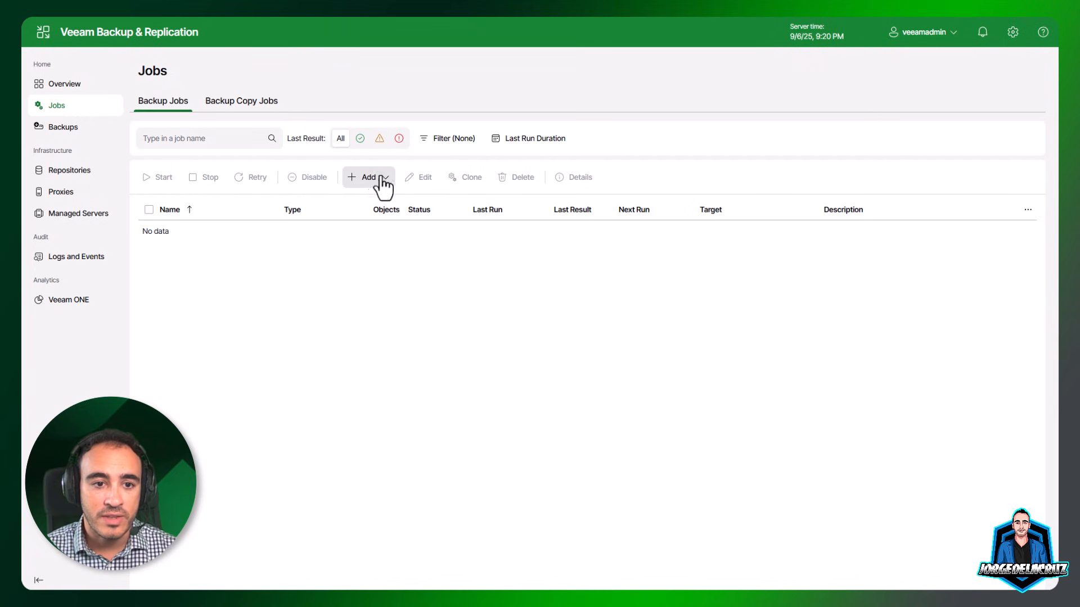
left_click(90, 217)
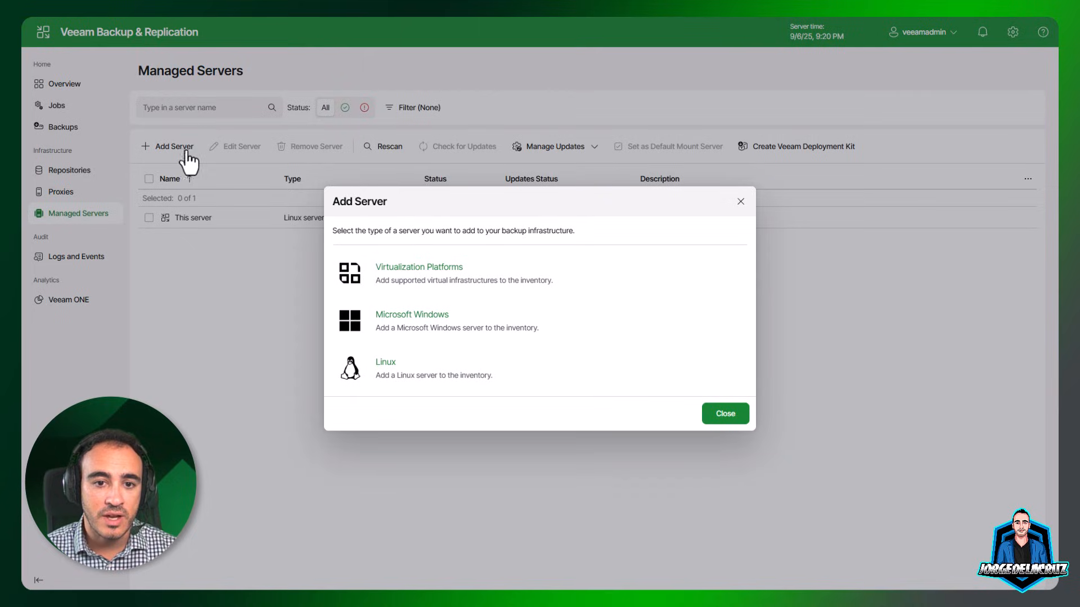
Step: Add a new VMware vSphere managed server at vcsa.jorgedelacruz.es
left_click(182, 148)
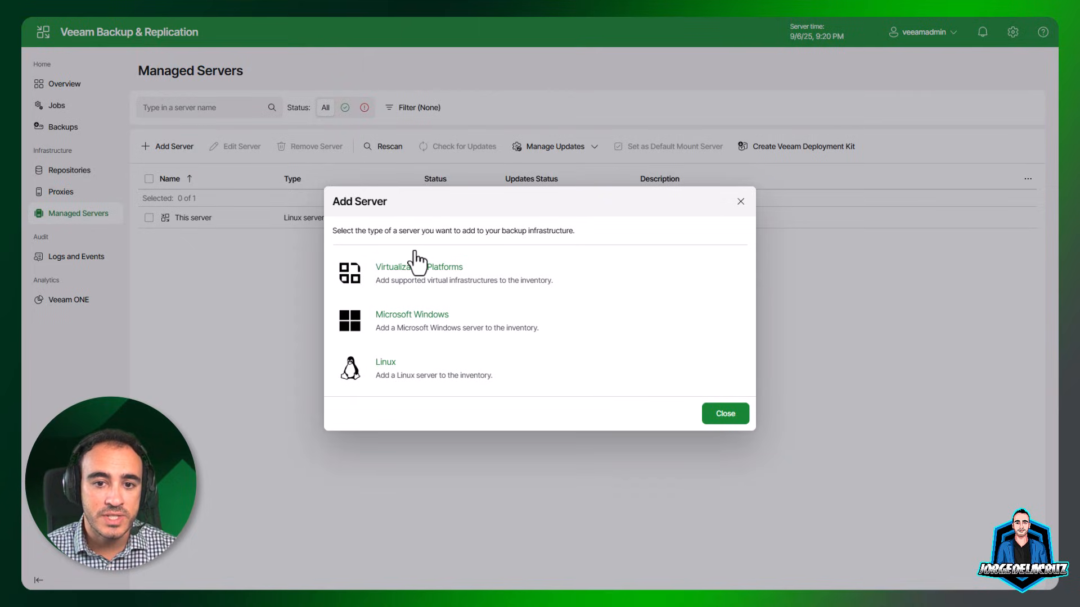
left_click(445, 278)
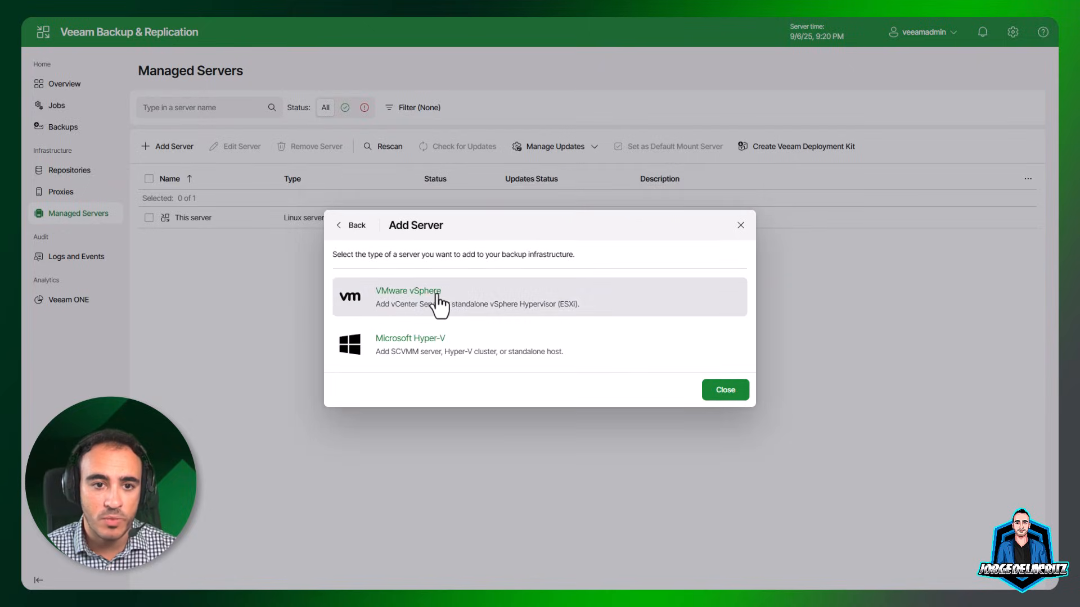
left_click(440, 303)
type("vcsa.jorgedelacruz.es")
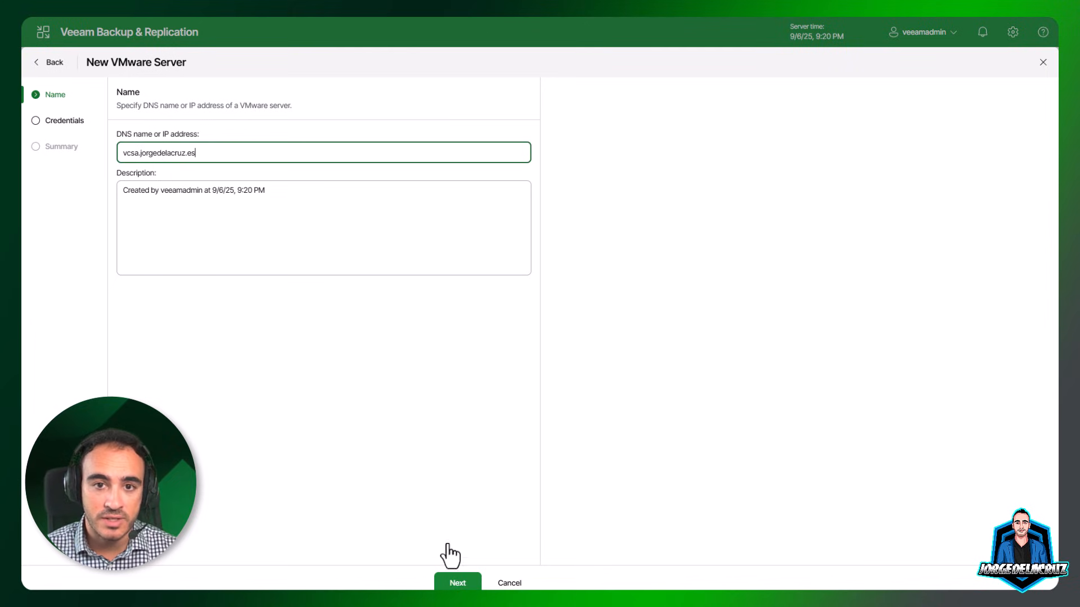
left_click(455, 582)
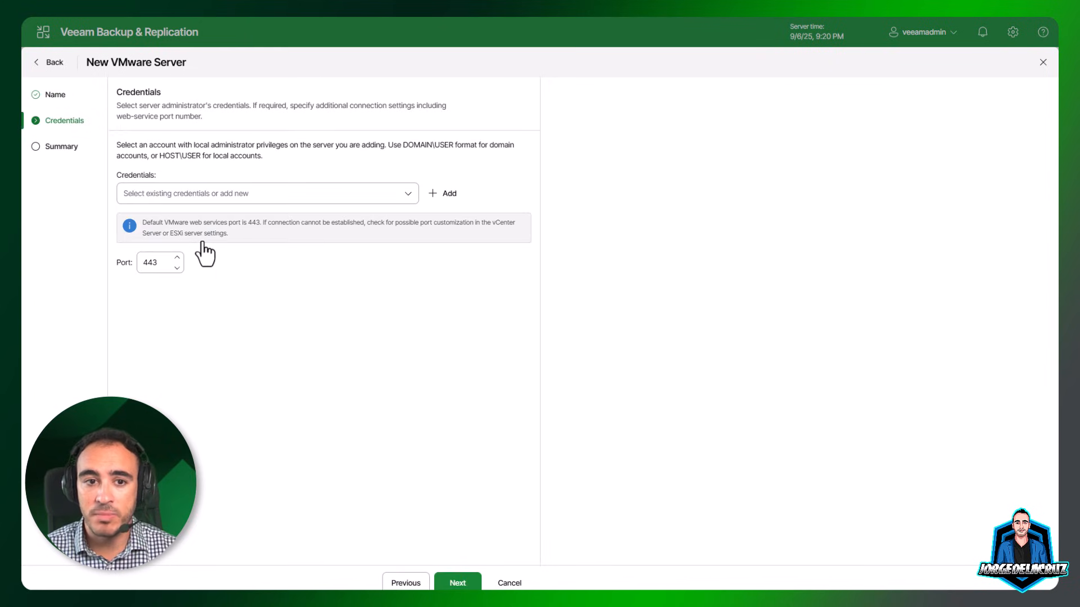
left_click(447, 194)
left_click(513, 248)
type("roo")
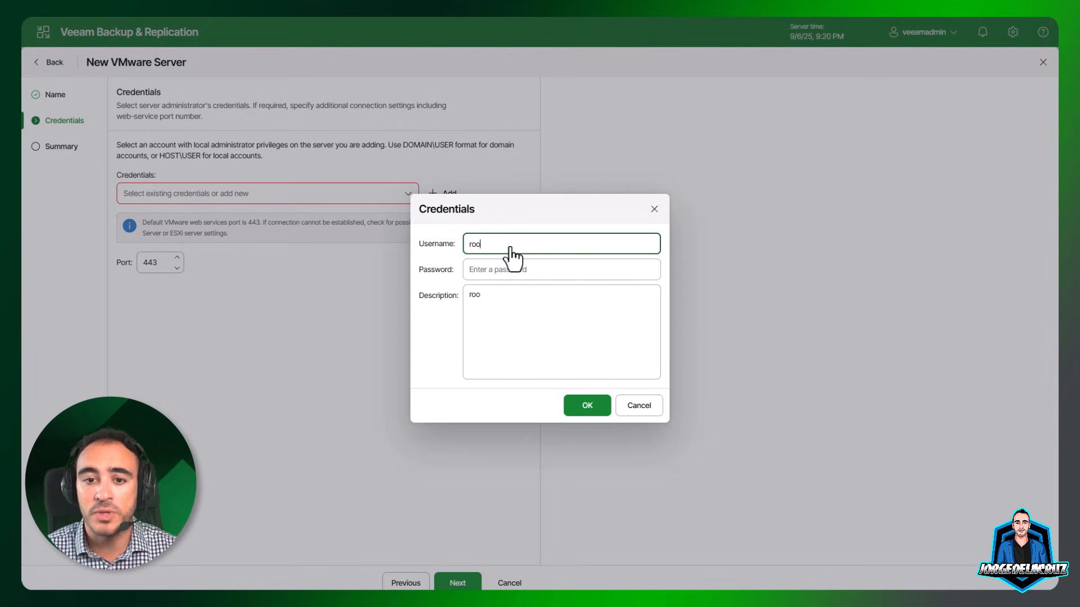
key("BackSpace")
key("BackSpace")
key("BackSpace")
type("administrator@")
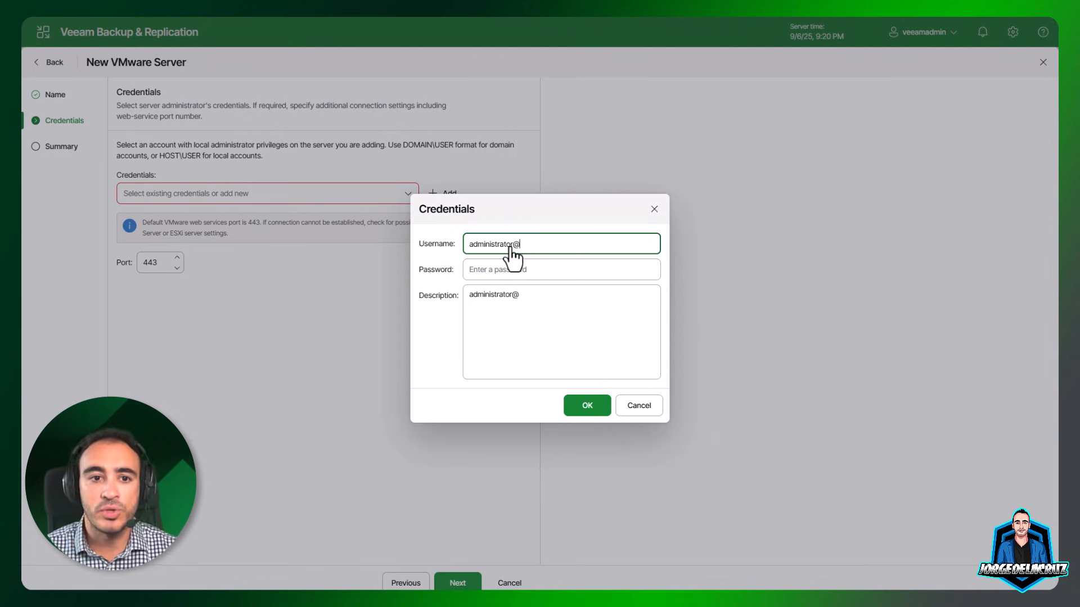
type("vsphere.local")
key("Tab")
type("••")
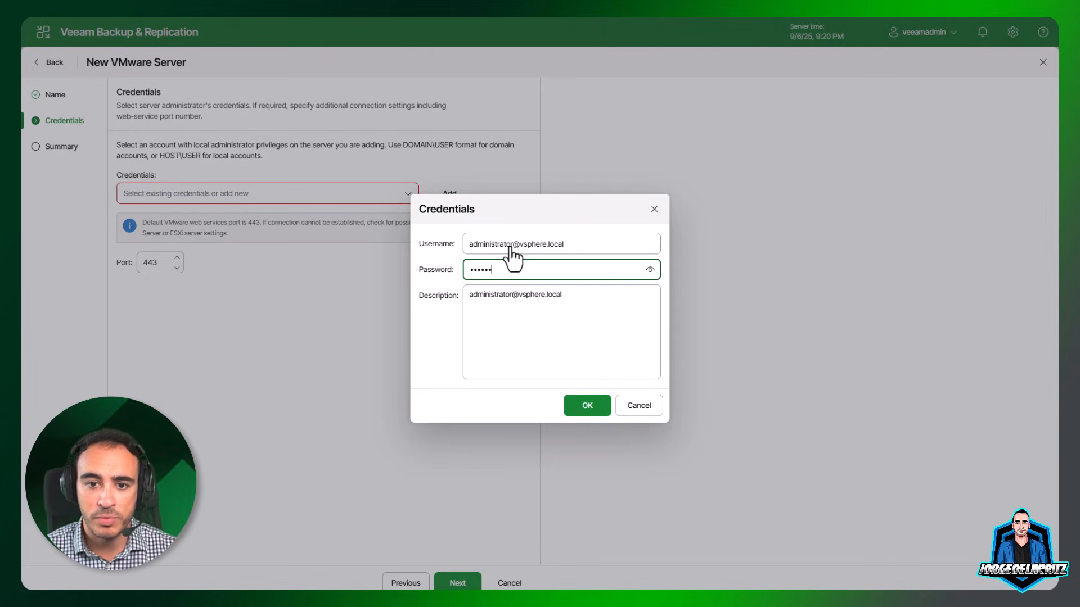
key("Tab")
key("ctrl+a")
type("VC")
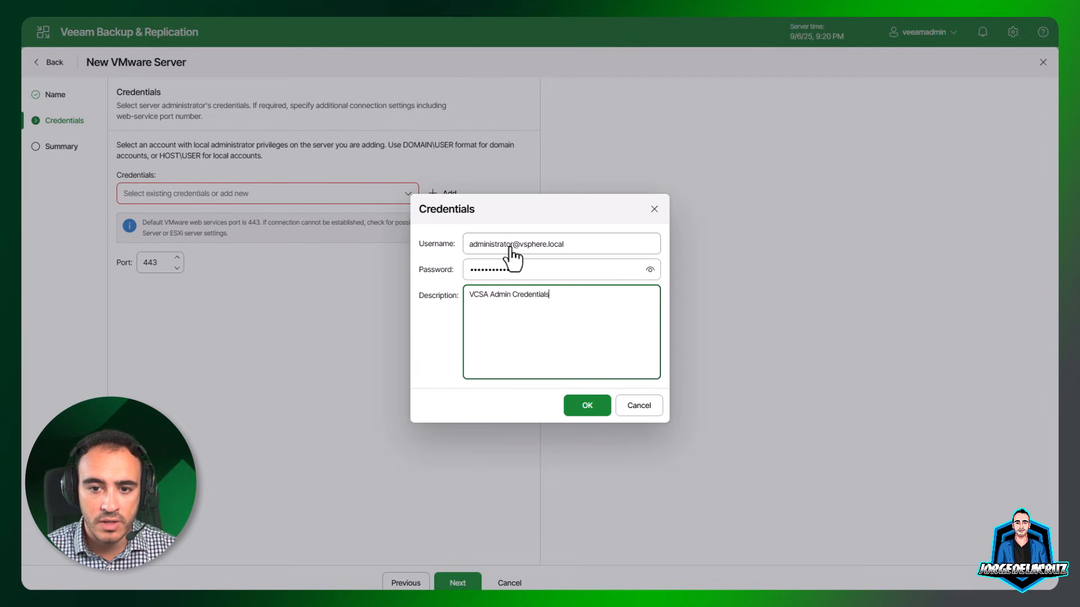
Step: Save the VCSA Admin Credentials and bring up the vCenter certificate details
left_click(596, 409)
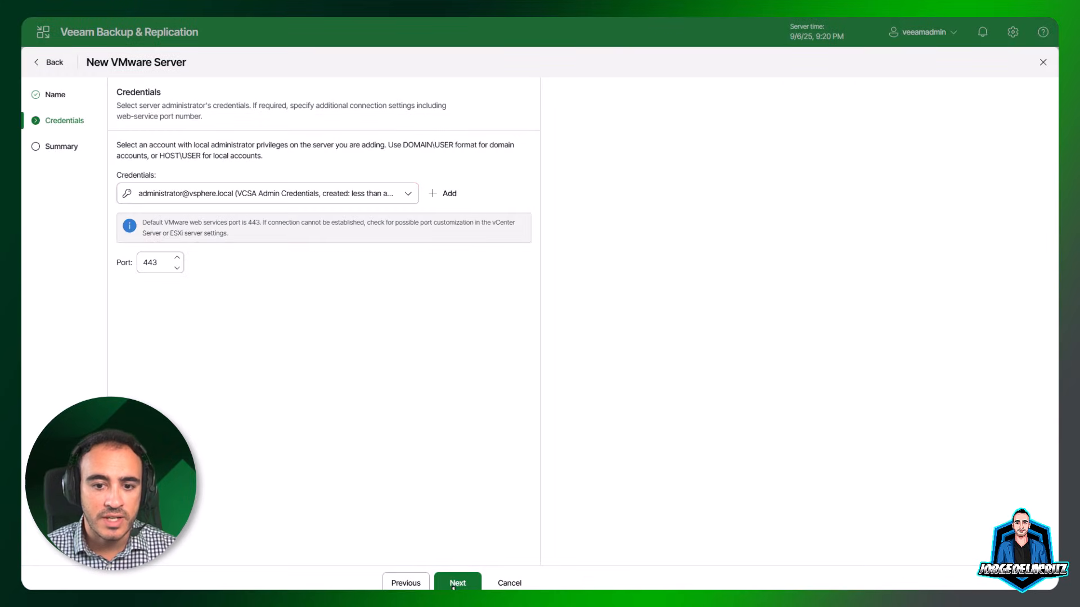
left_click(453, 583)
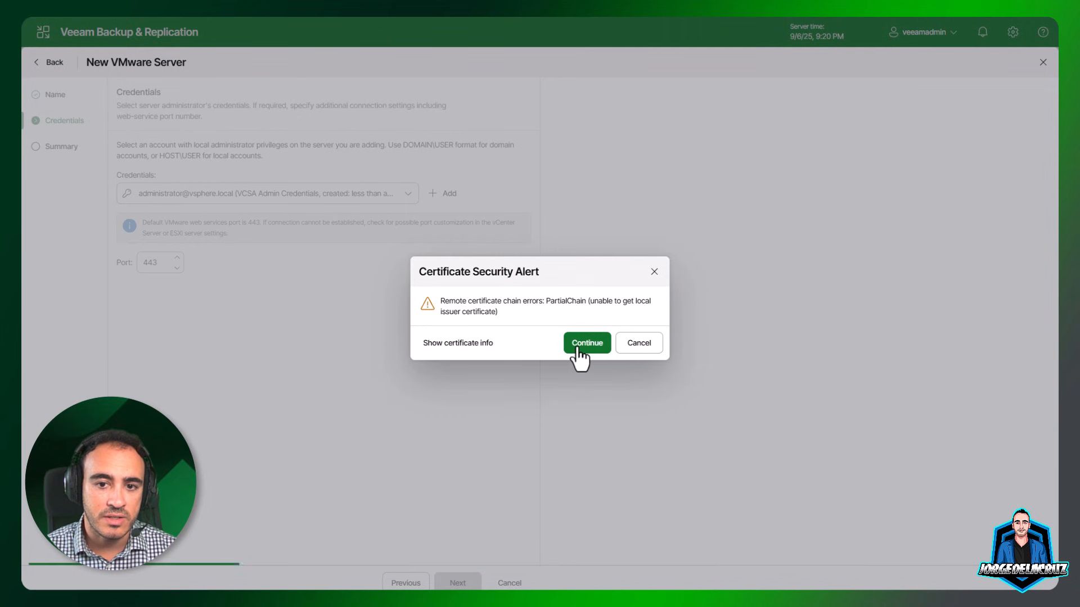
left_click(433, 344)
Step: Review the certificate's thumbprint, issuer and validity dates, accept it, and proceed to the Summary
left_click_drag(493, 258, 539, 379)
left_click(530, 338)
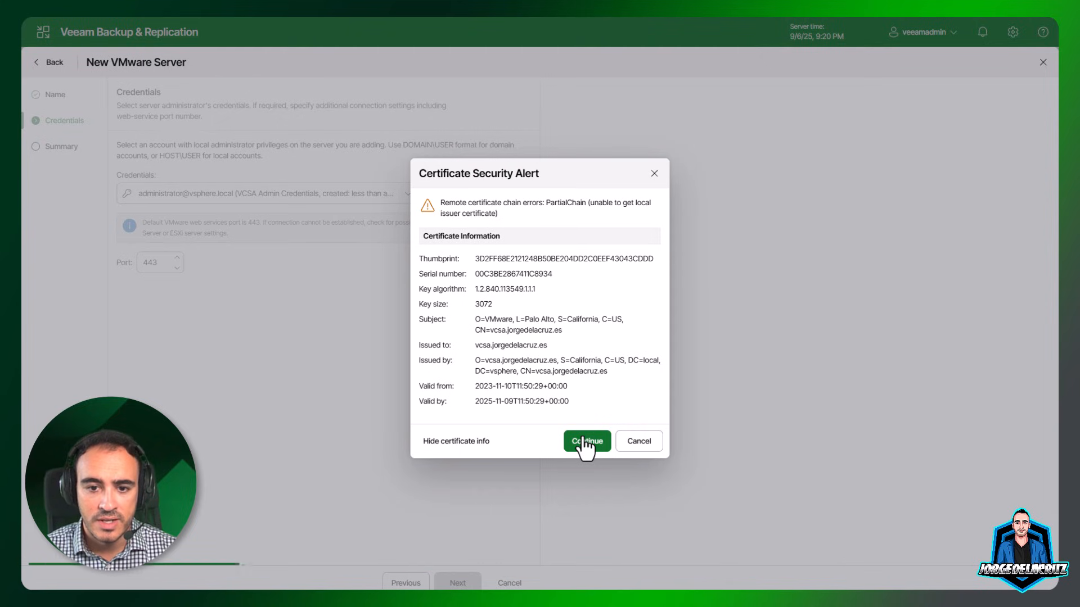
left_click_drag(495, 389, 548, 401)
left_click(528, 405)
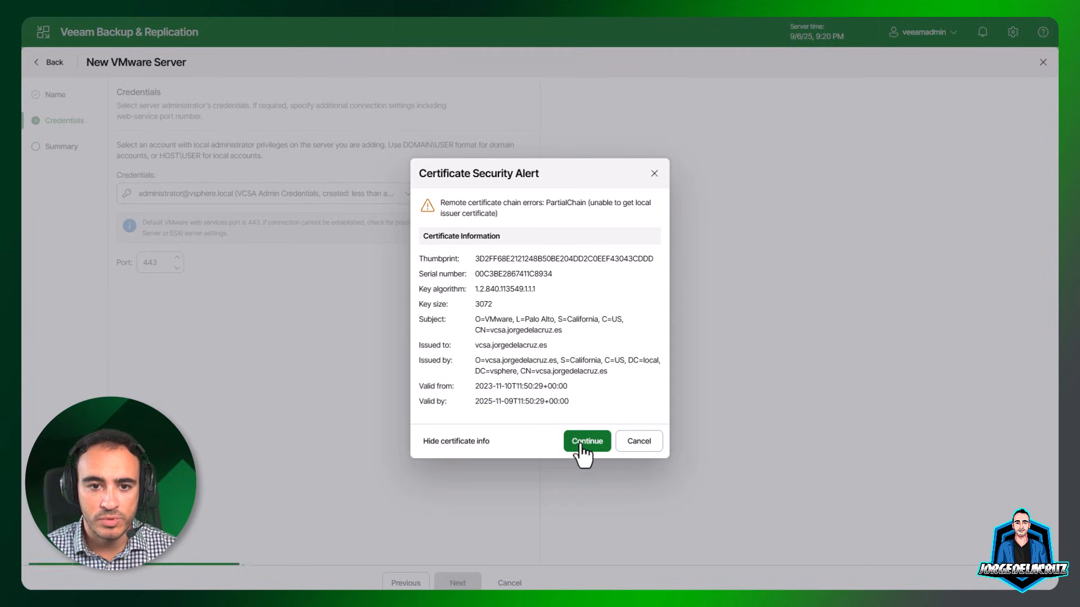
left_click(583, 443)
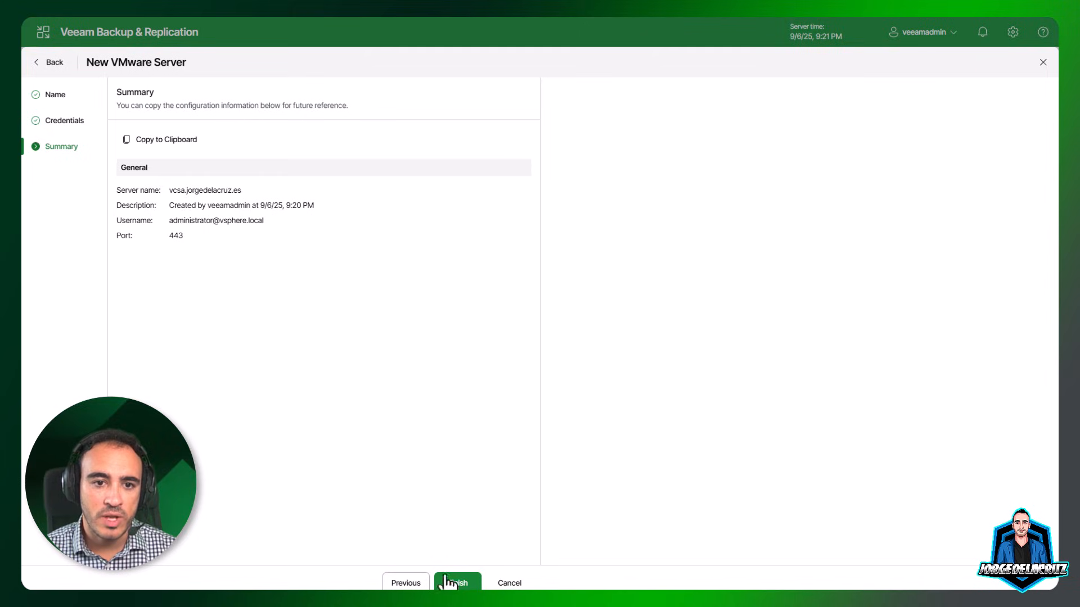
left_click(447, 582)
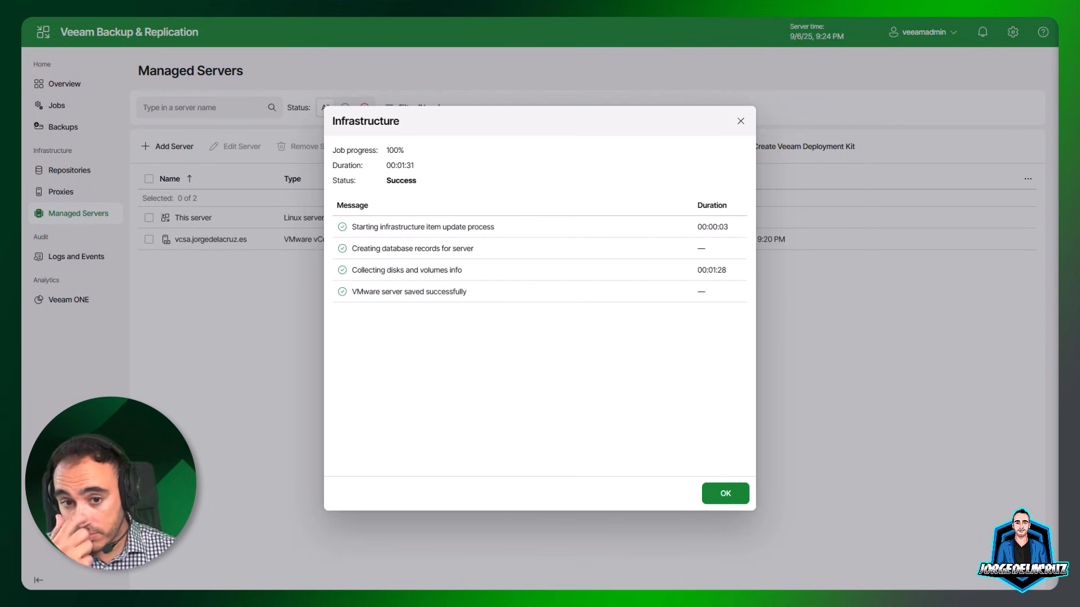
Step: Close the completed infrastructure job results and start a new backup job from Jobs
left_click(710, 498)
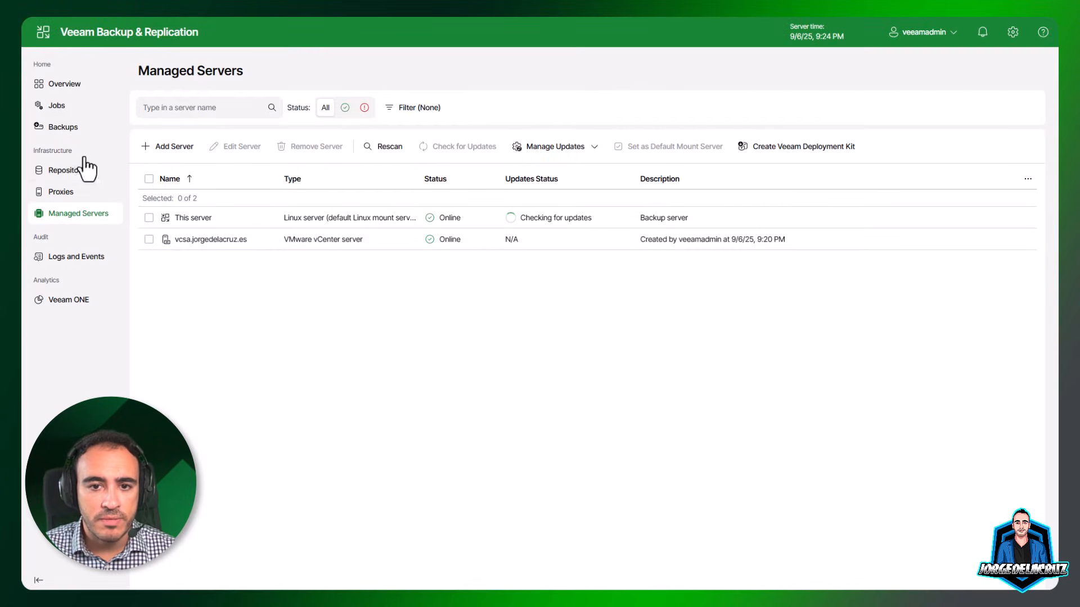
left_click(71, 110)
left_click(373, 179)
Step: Create a VMware vSphere backup job with name and description 'VMware Backup Job - Linux VMs - VSA'
left_click(385, 206)
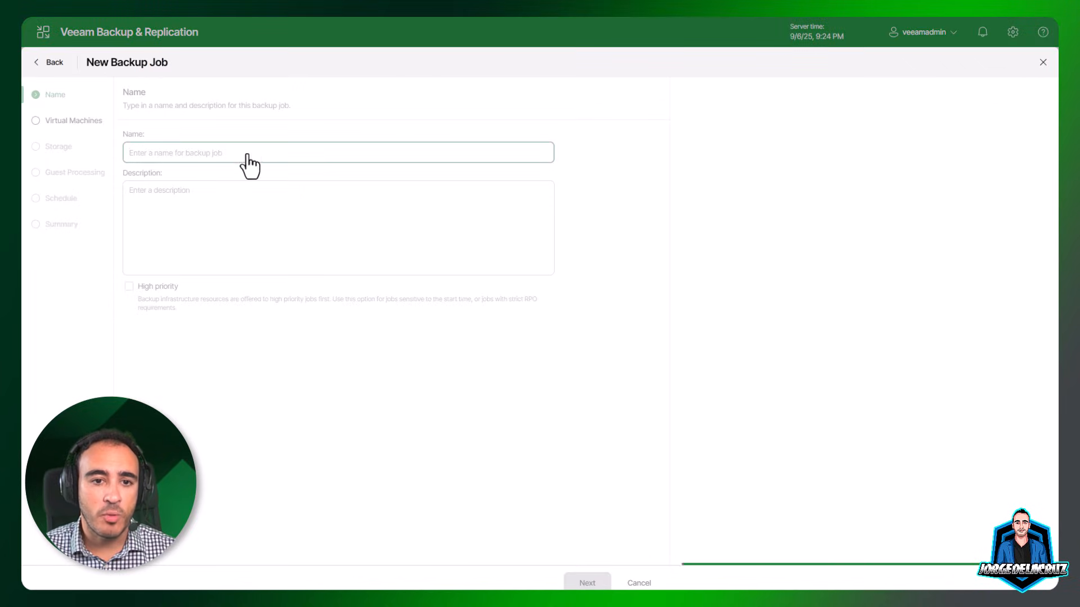
left_click_drag(192, 160, 122, 154)
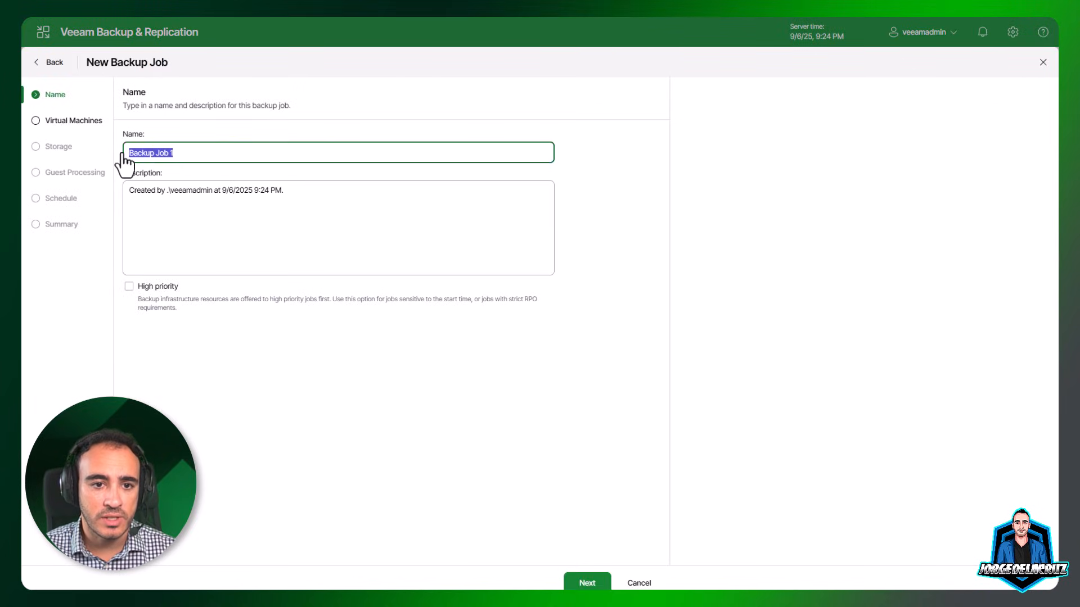
type("VMware")
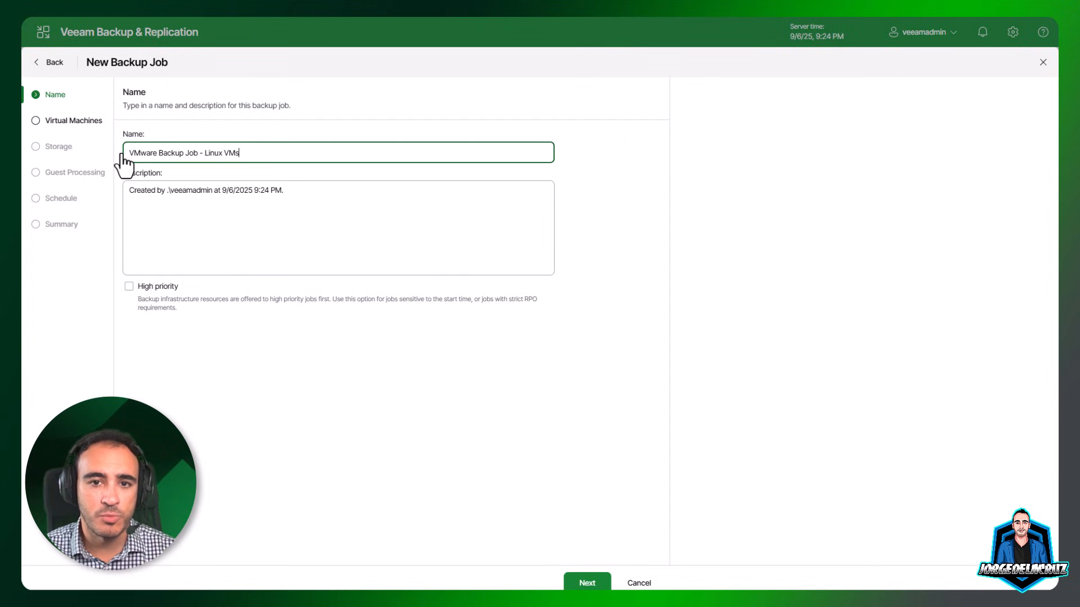
key("ctrl+a")
key("ctrl+c")
left_click(309, 203)
key("ctrl+a")
key("ctrl+v")
left_click(250, 157)
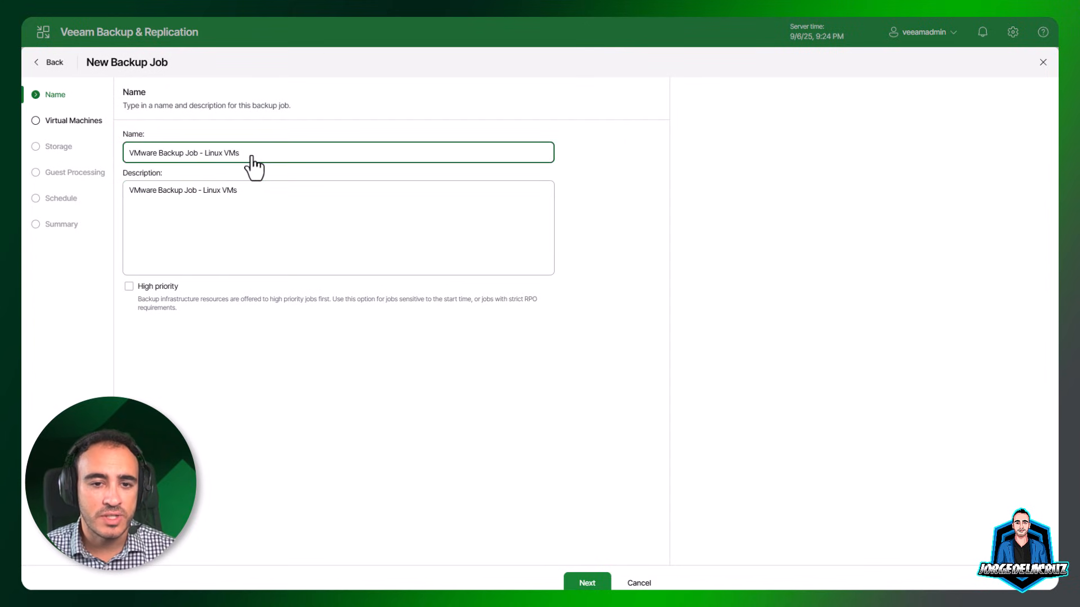
key("ctrl+a")
key("ctrl+c")
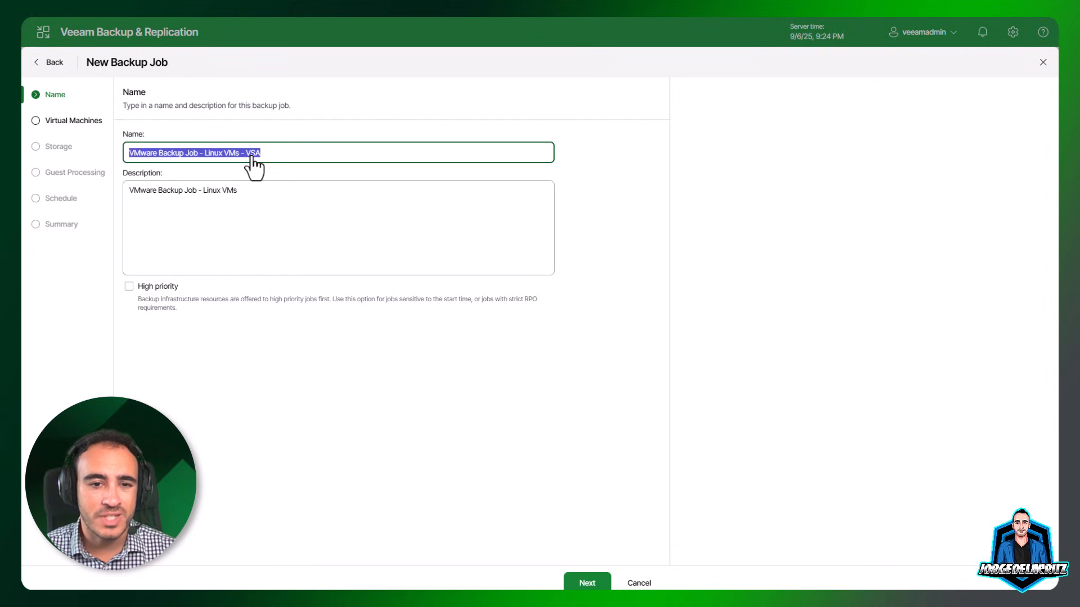
left_click(202, 209)
key("ctrl+a")
key("ctrl+v")
left_click(585, 581)
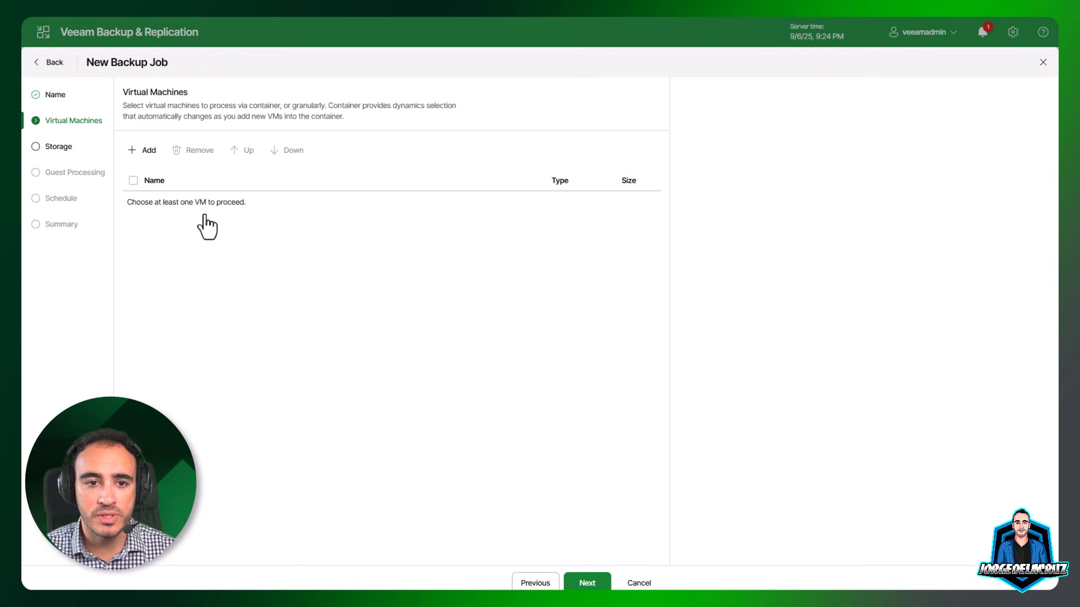
Step: Open Add Objects and expand vcsa.jorgedelacruz.es, DC-LON, and the AMD-LON and CL-LON clusters
left_click(149, 151)
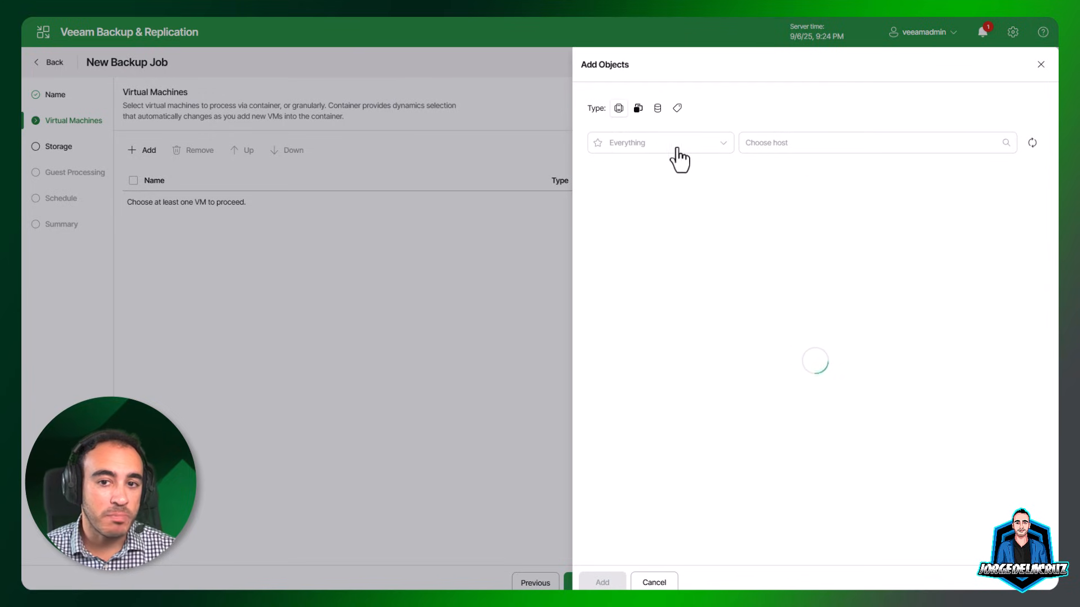
left_click(724, 147)
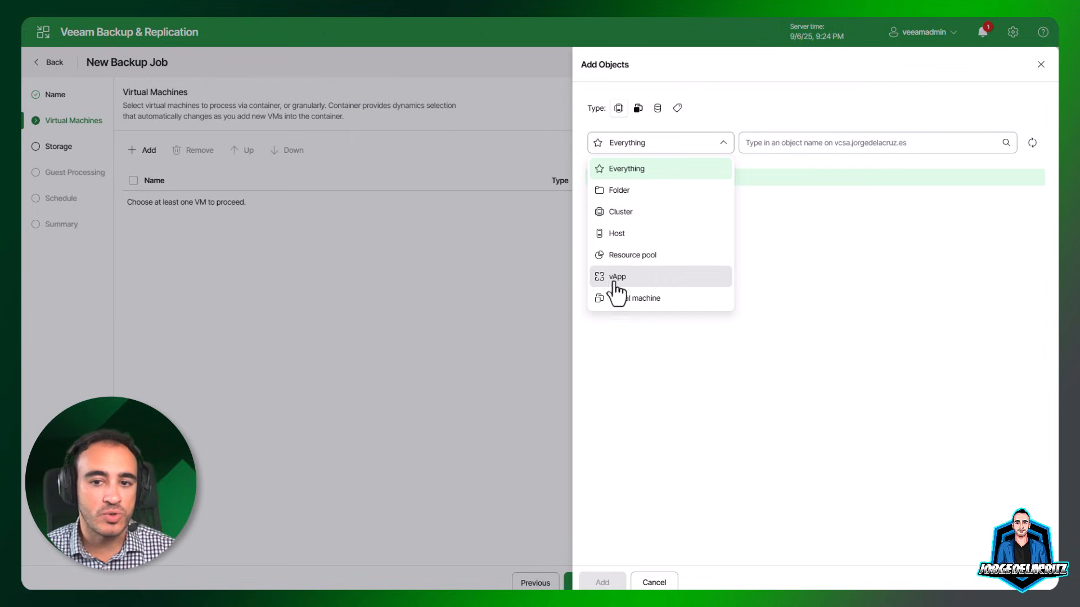
left_click(802, 315)
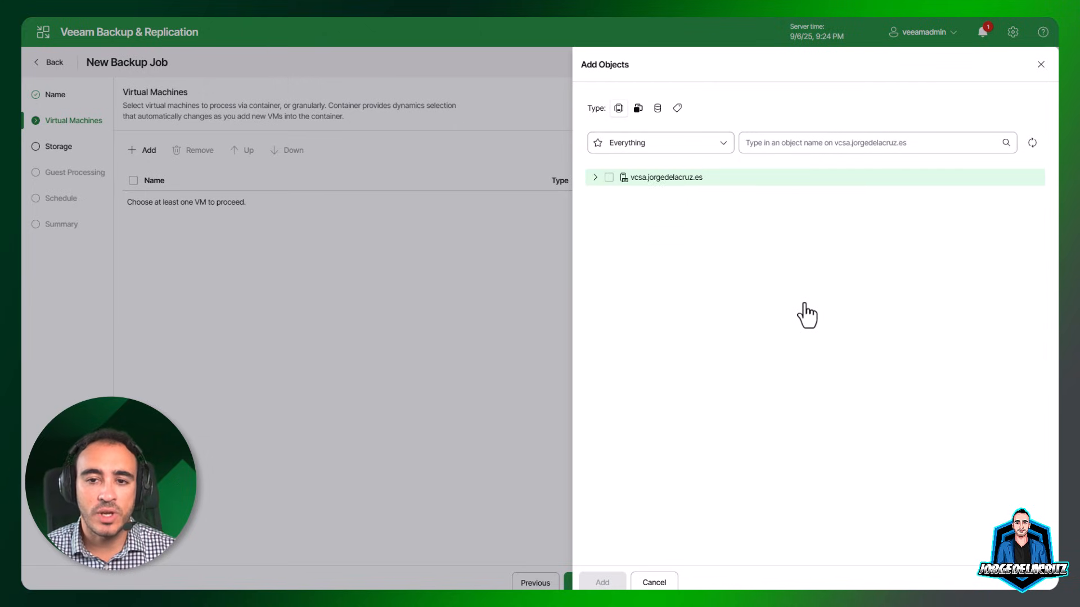
left_click(594, 179)
left_click(608, 195)
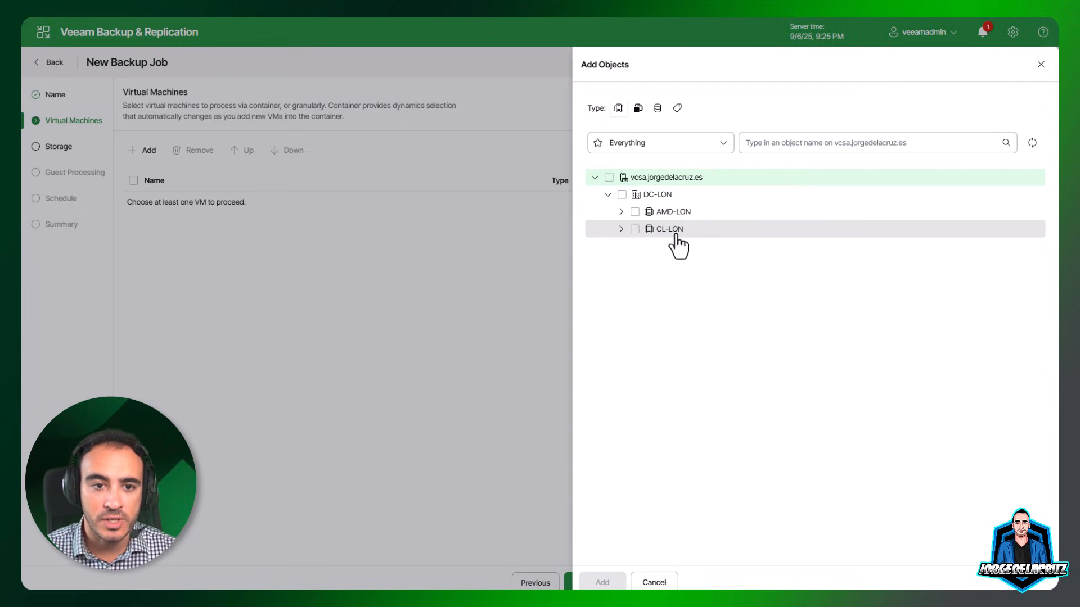
left_click(621, 213)
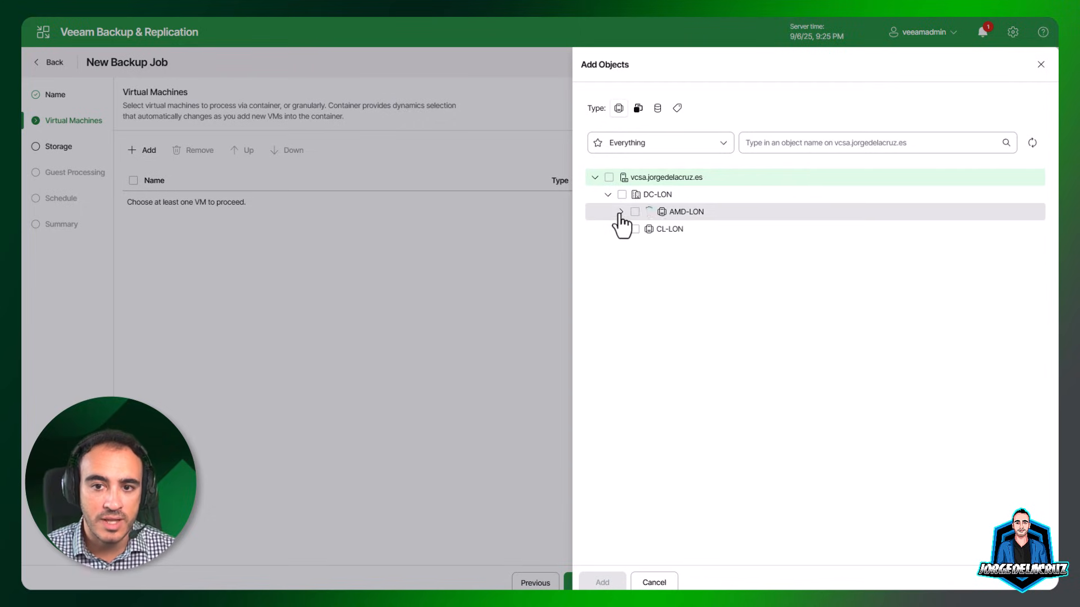
left_click(763, 153)
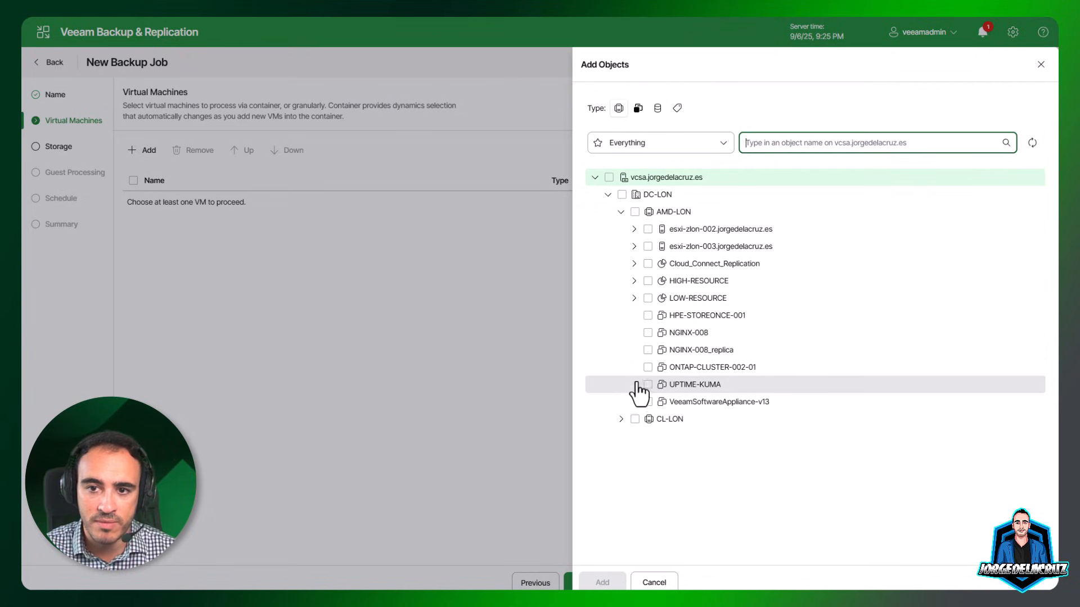
left_click(621, 419)
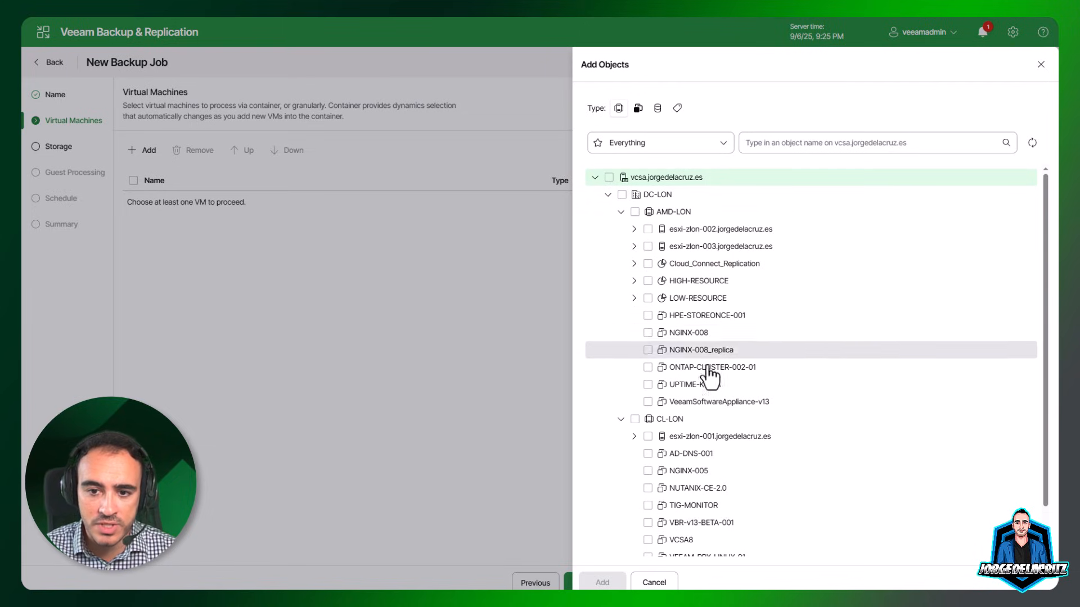
Step: Tick UPTIME-KUMA, NGINX-001 and PHP-IPAM, add them to the job, and continue to Storage
left_click(648, 384)
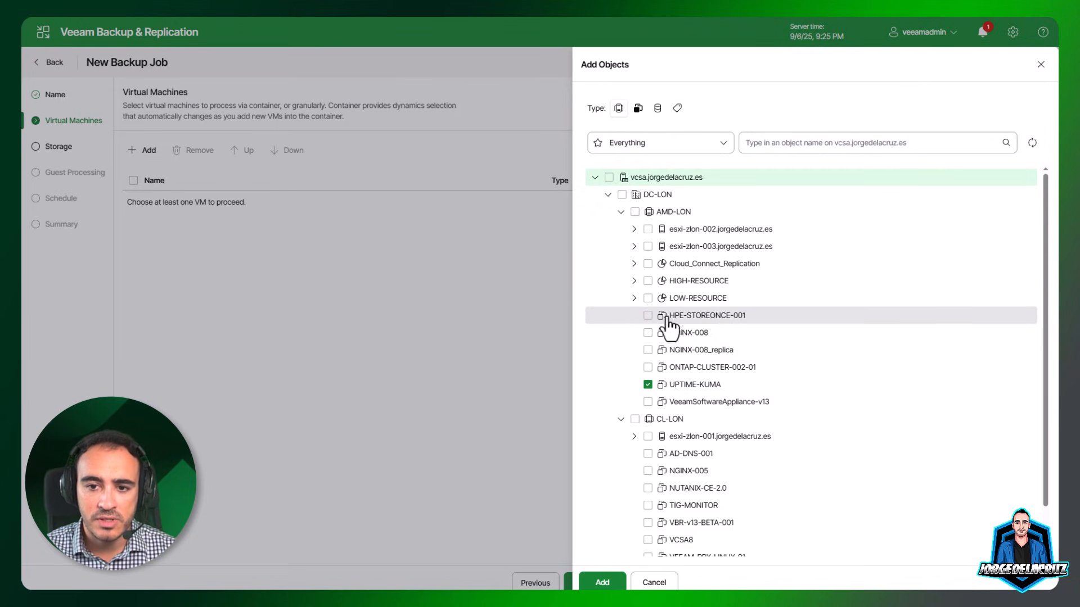
left_click(634, 298)
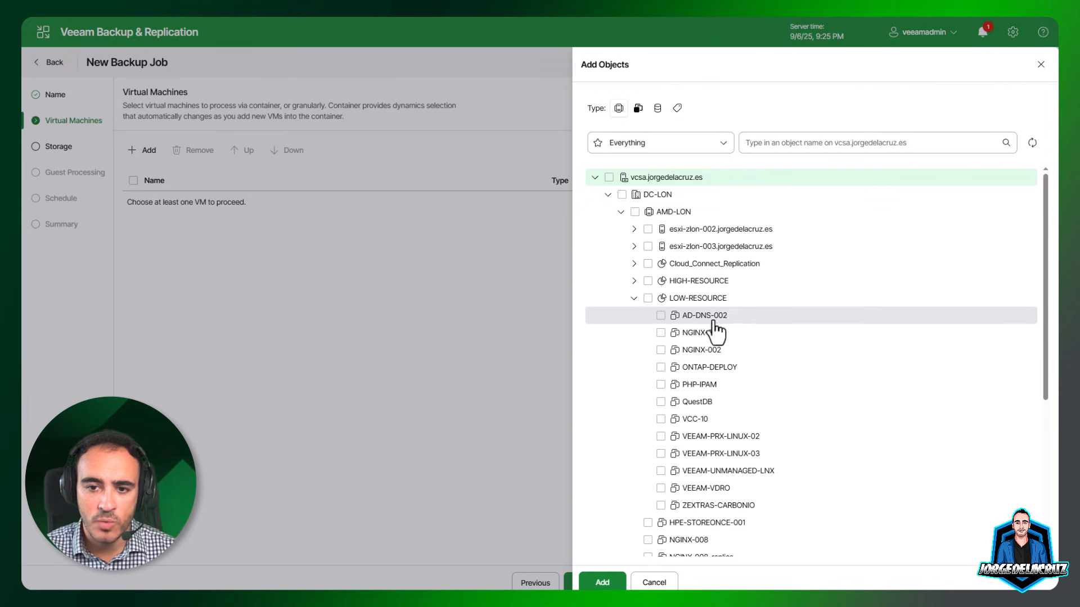
left_click(662, 333)
scroll(800, 345, "down", 1)
scroll(802, 347, "down", 3)
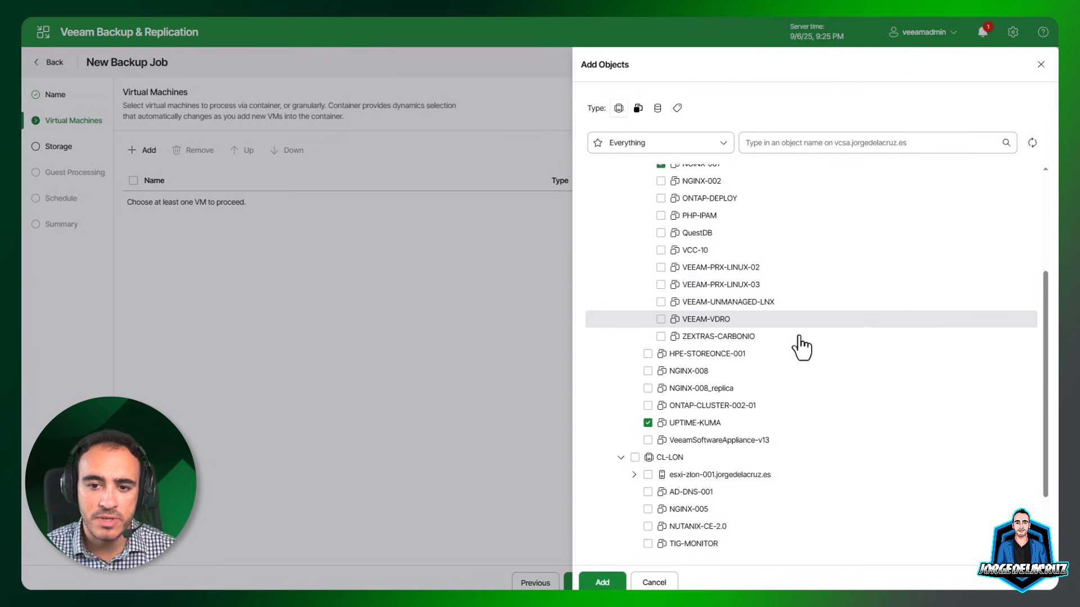
scroll(784, 344, "up", 2)
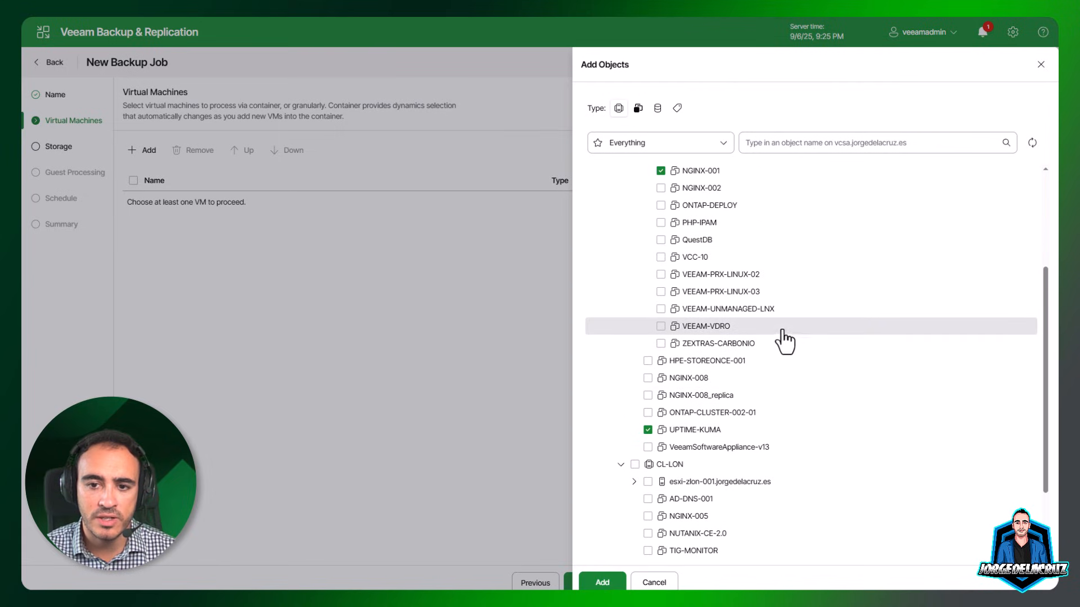
left_click(659, 277)
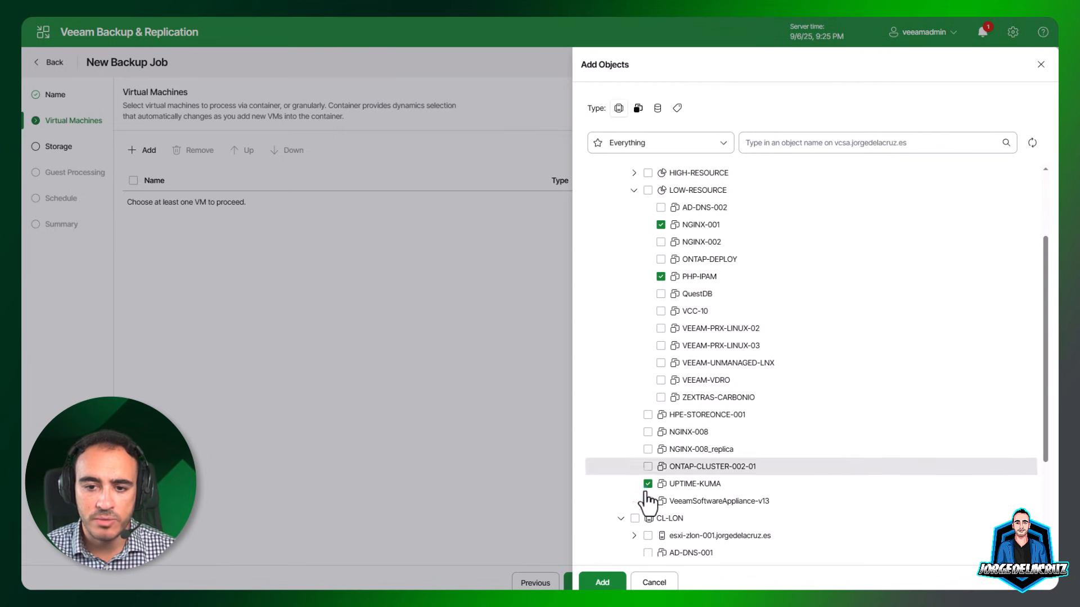
left_click(616, 583)
left_click(589, 583)
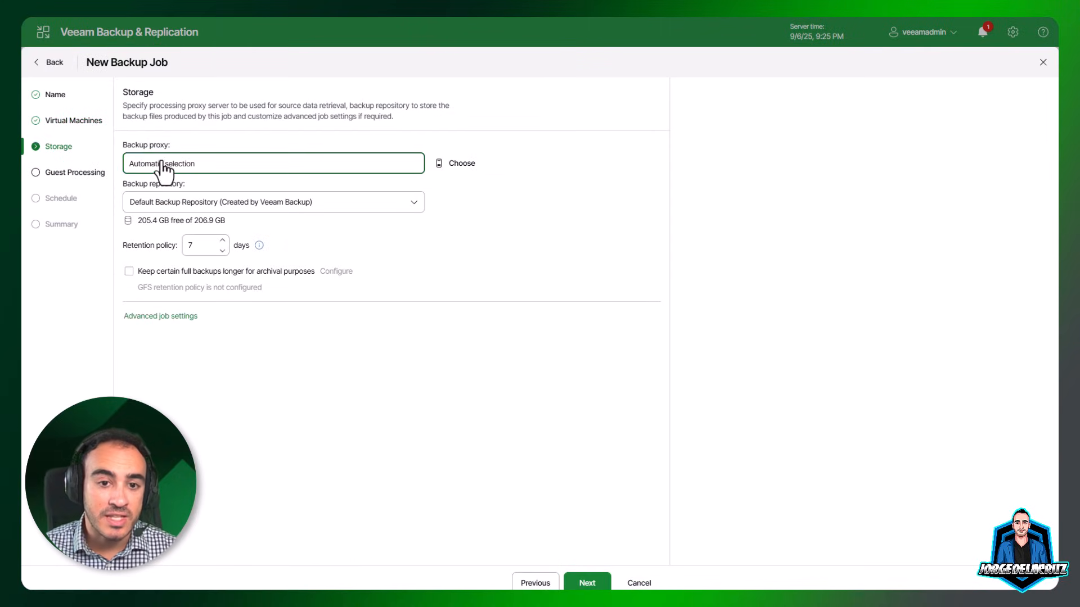
Step: Target Default Backup Repository and review each Advanced settings tab, keeping the defaults
left_click(257, 203)
left_click(194, 228)
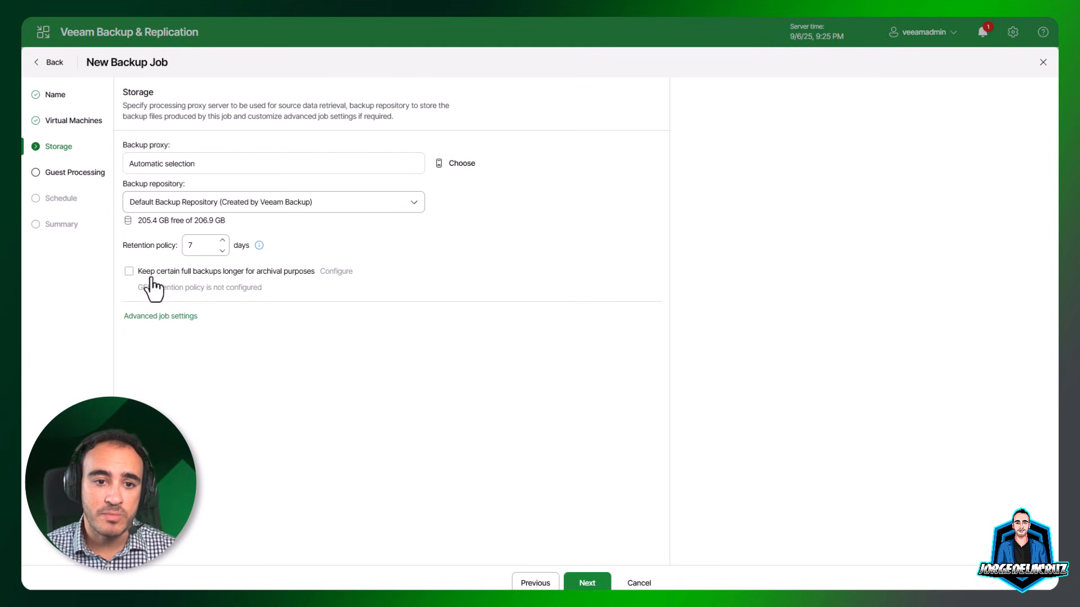
left_click(174, 319)
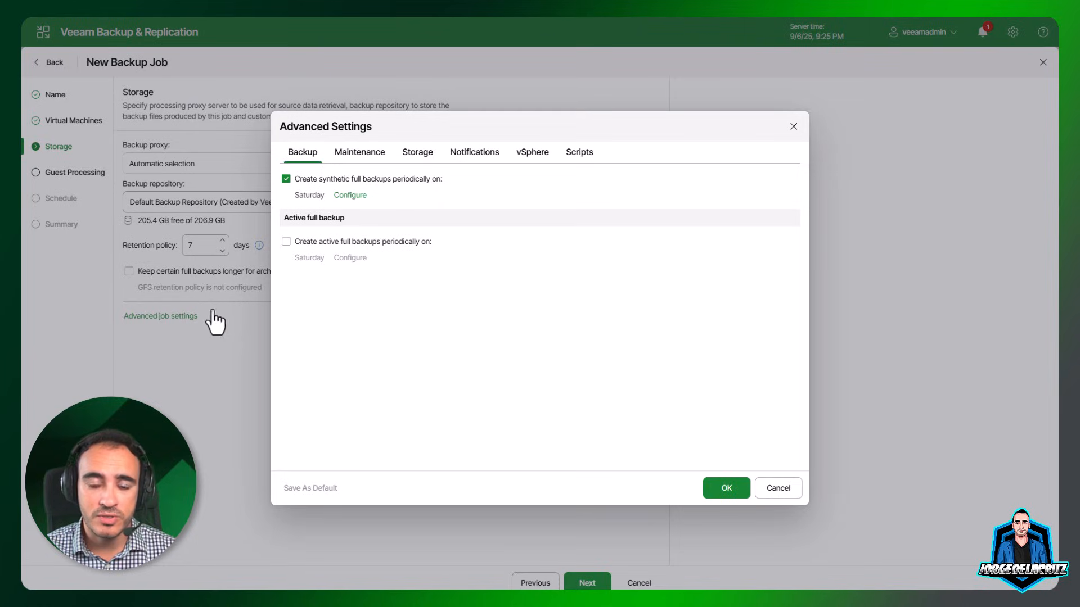
left_click(364, 162)
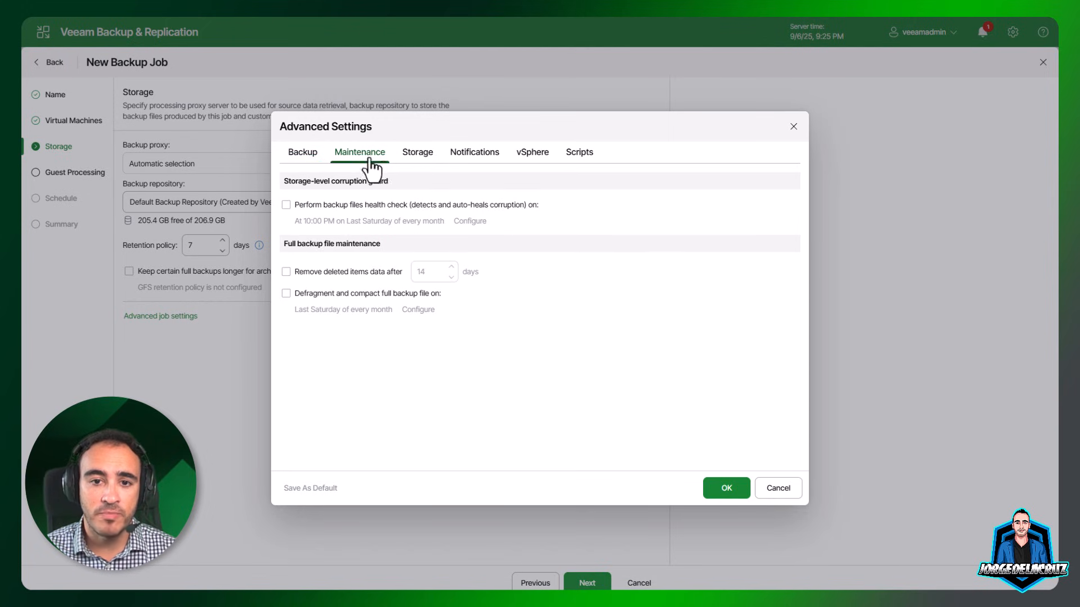
left_click(418, 154)
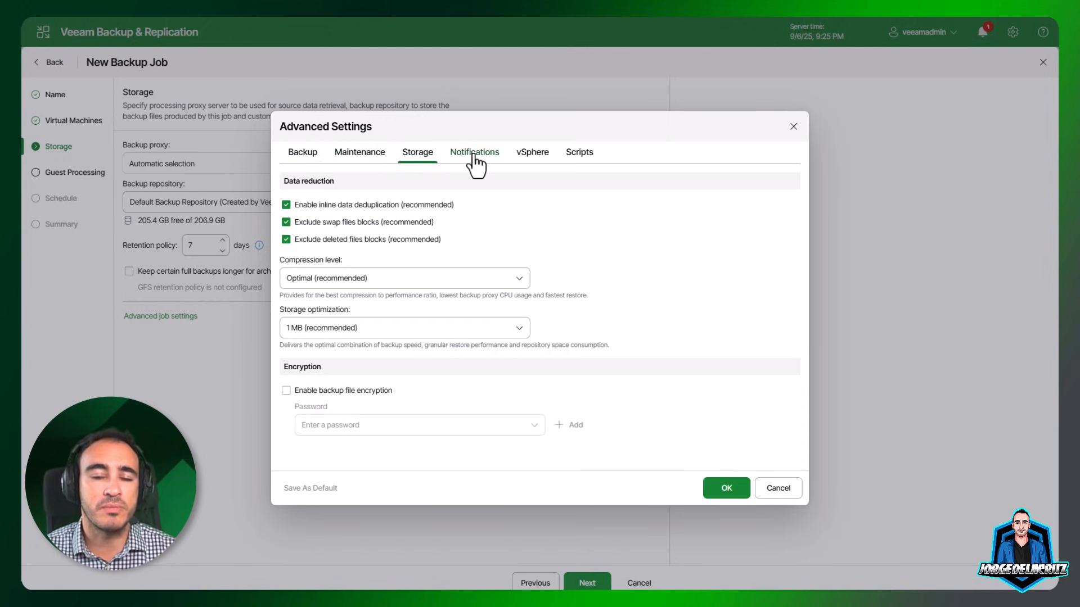
left_click(474, 158)
left_click(528, 160)
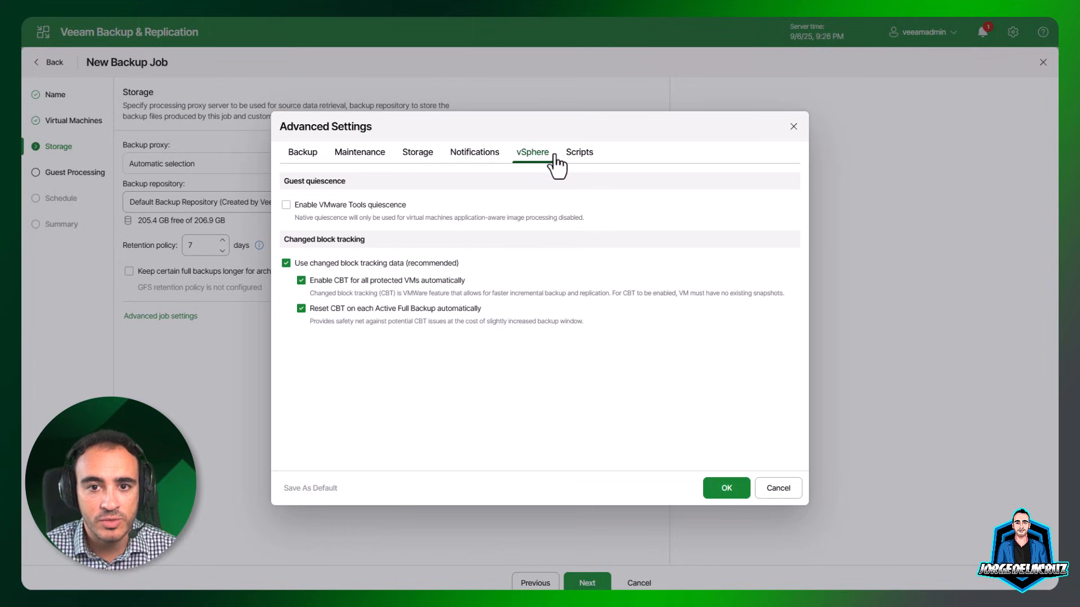
left_click(569, 157)
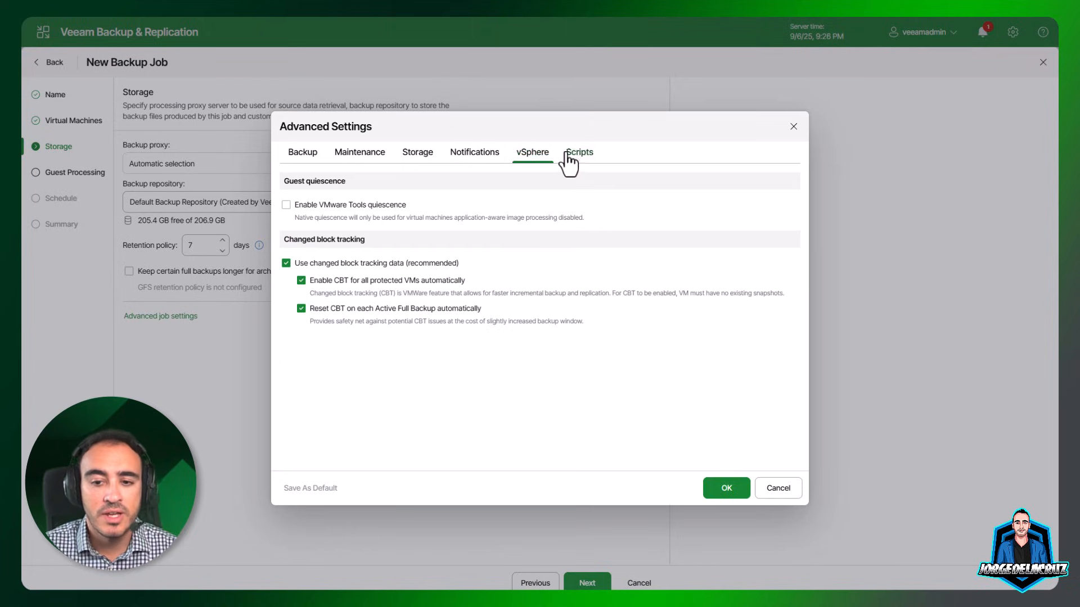
left_click(731, 494)
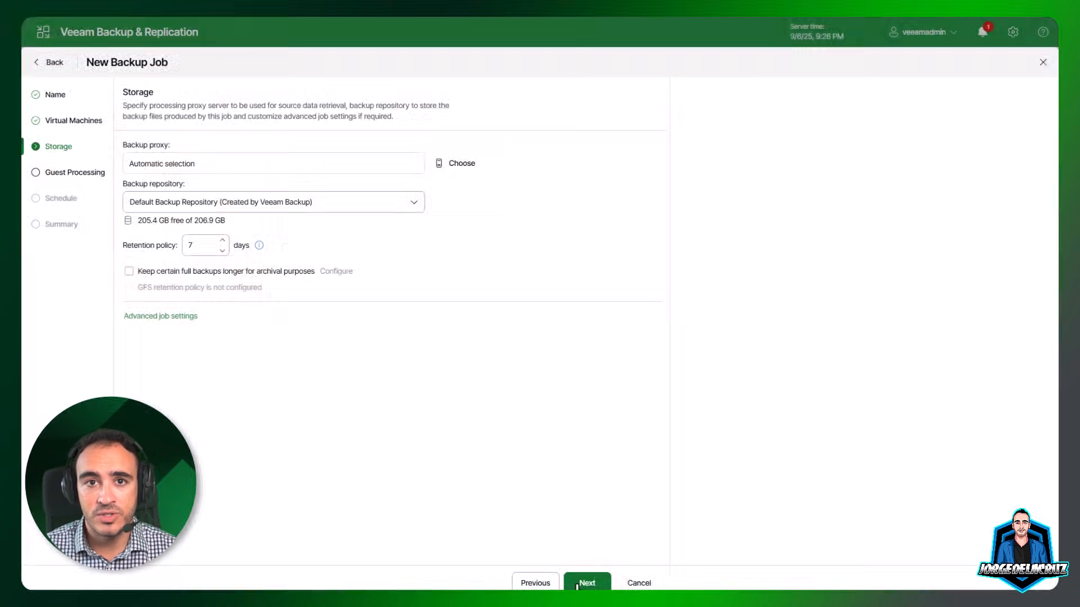
Step: Skip guest processing, schedule the job to run automatically, and create it with immediate start
left_click(585, 582)
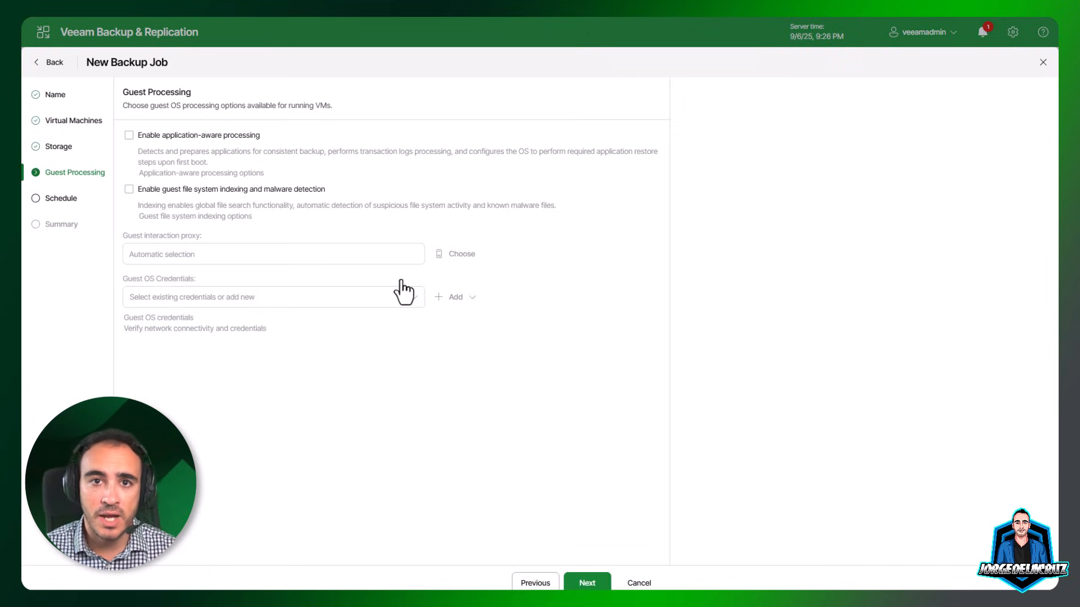
left_click(585, 582)
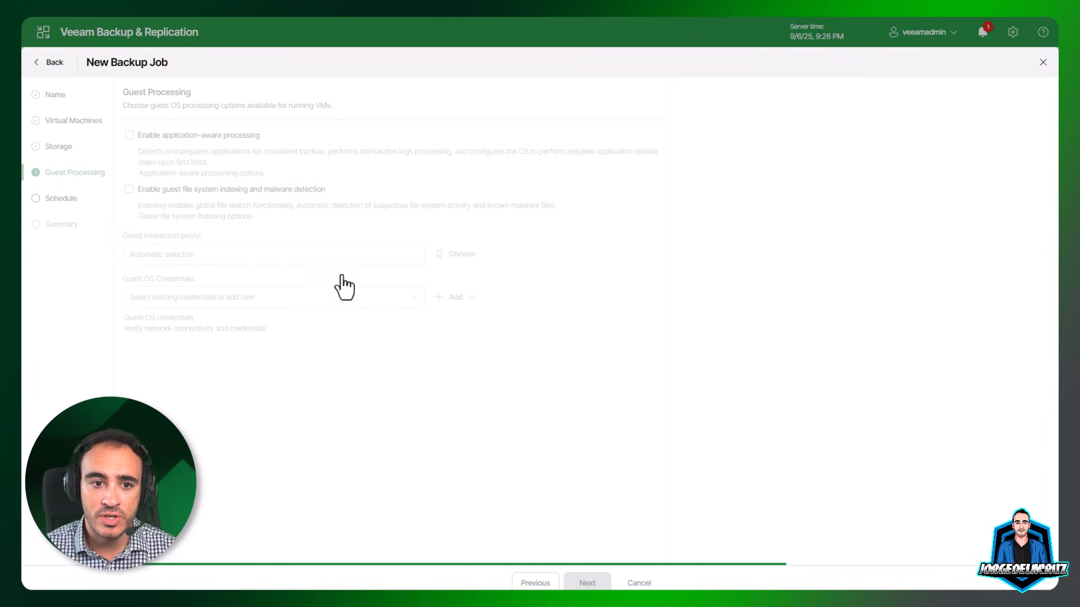
left_click(139, 146)
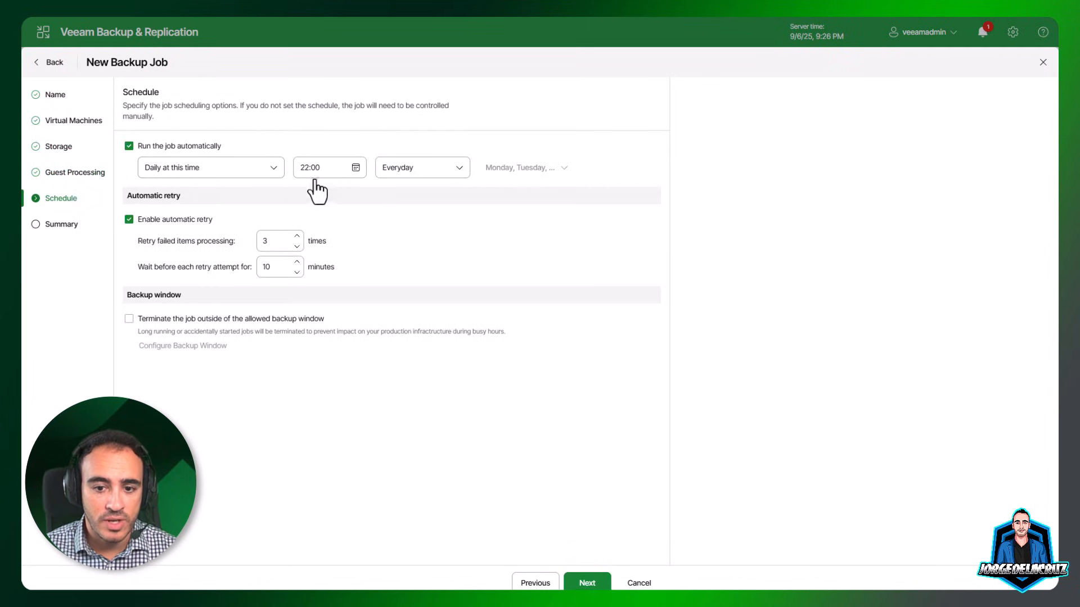
left_click(585, 583)
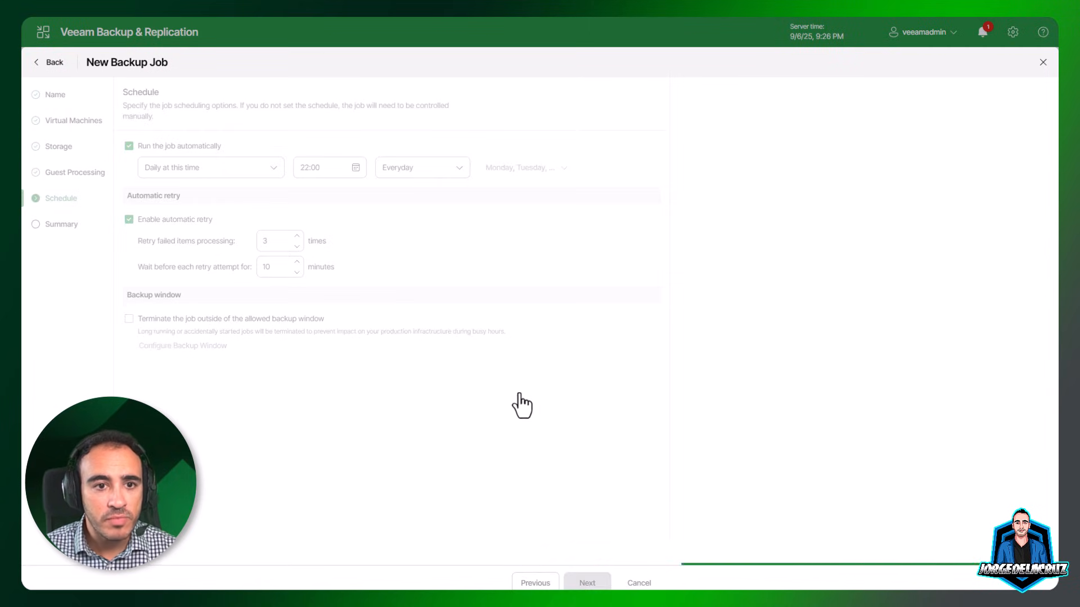
left_click(196, 333)
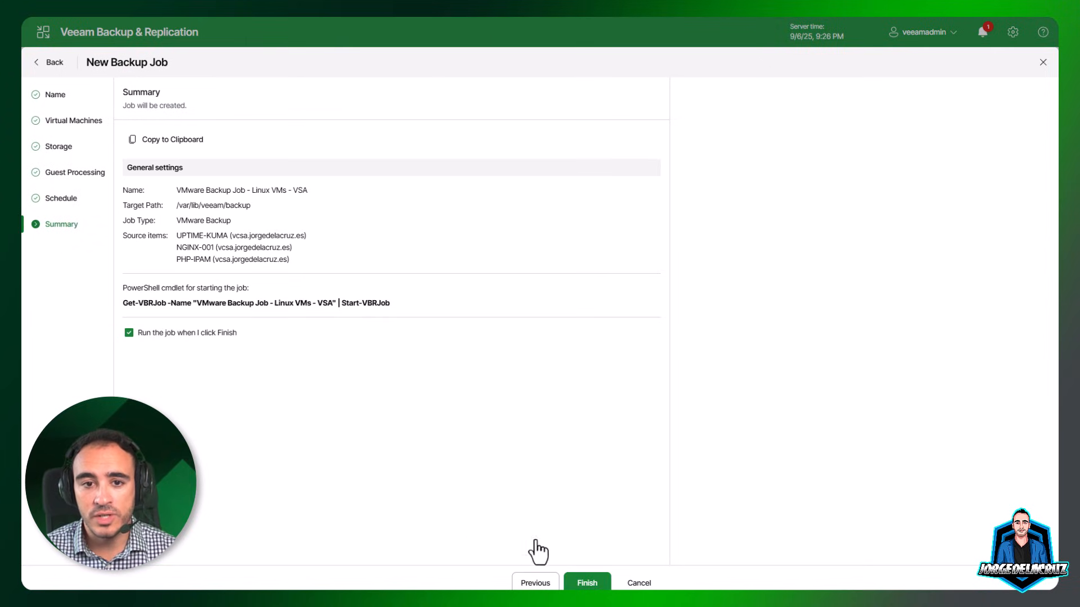
left_click(584, 584)
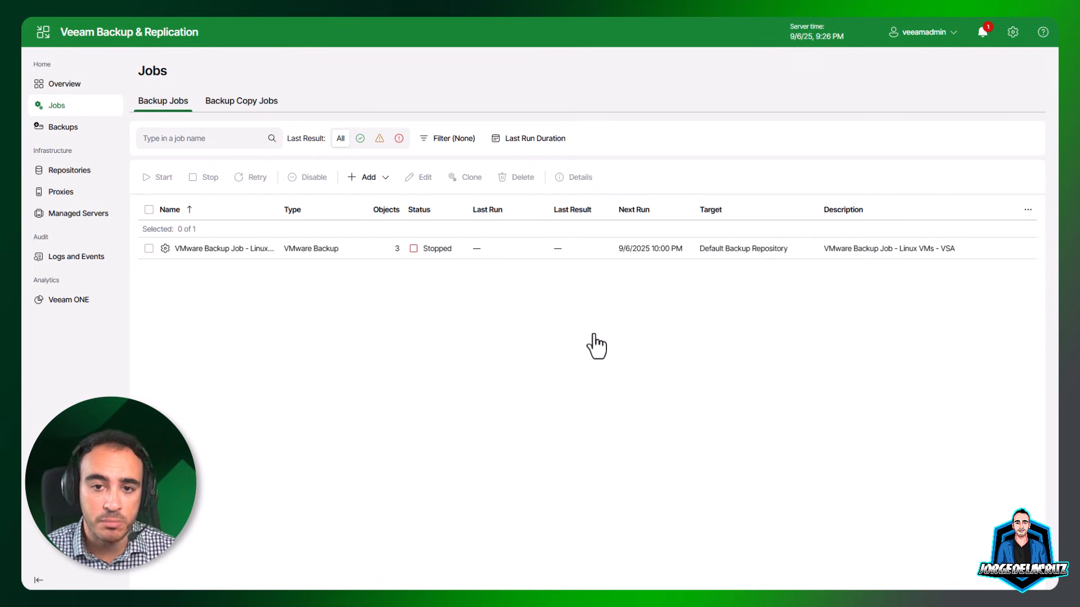
Step: Select the Linux VMs backup job, glance at Backup Copy Jobs, then open the running job's Details
left_click(221, 252)
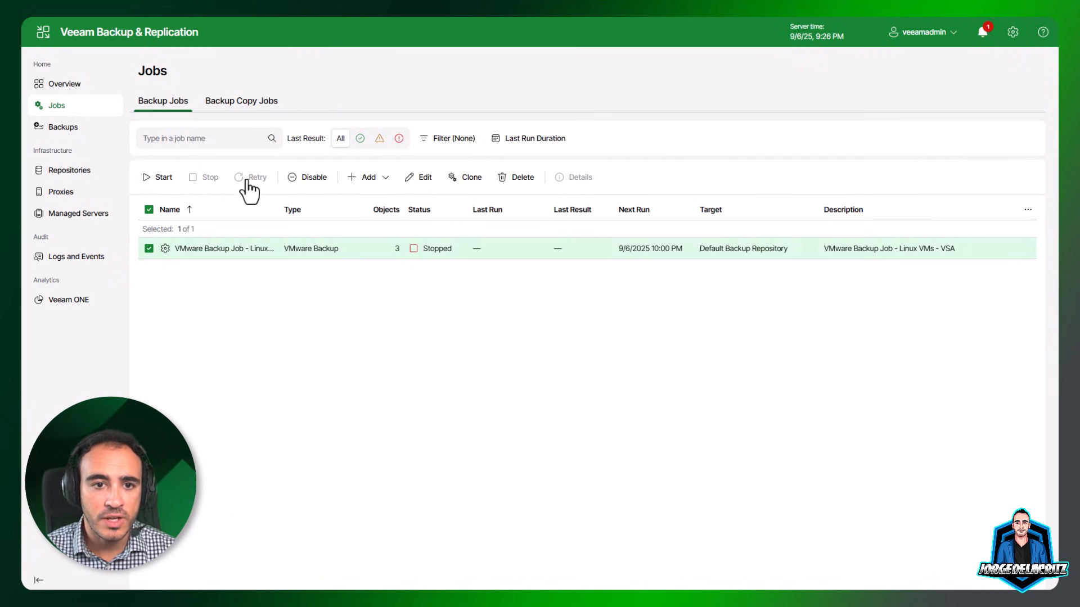
left_click(235, 104)
left_click(172, 107)
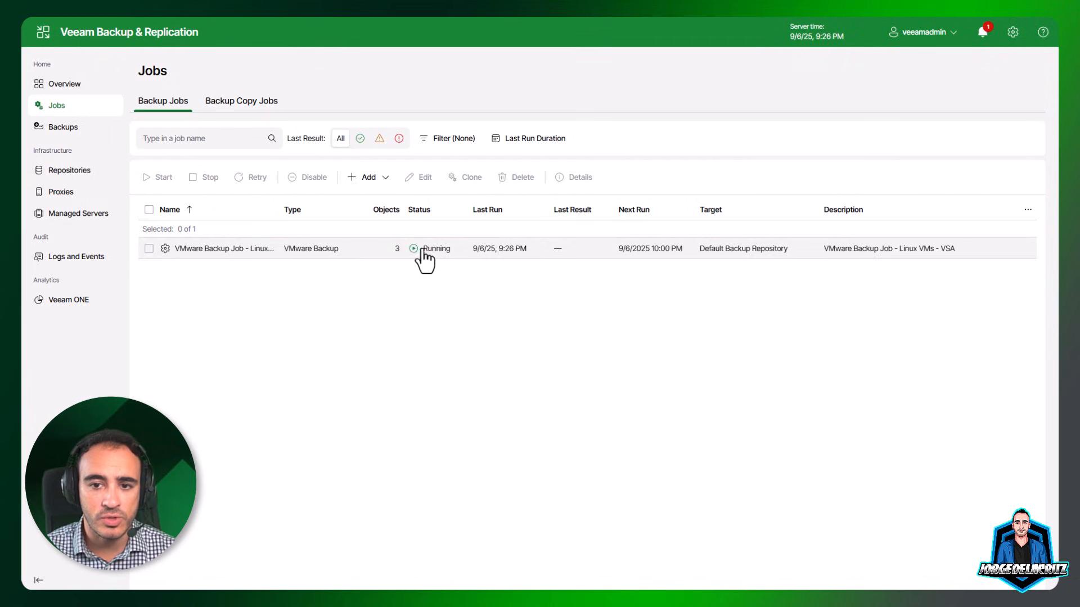
left_click(423, 252)
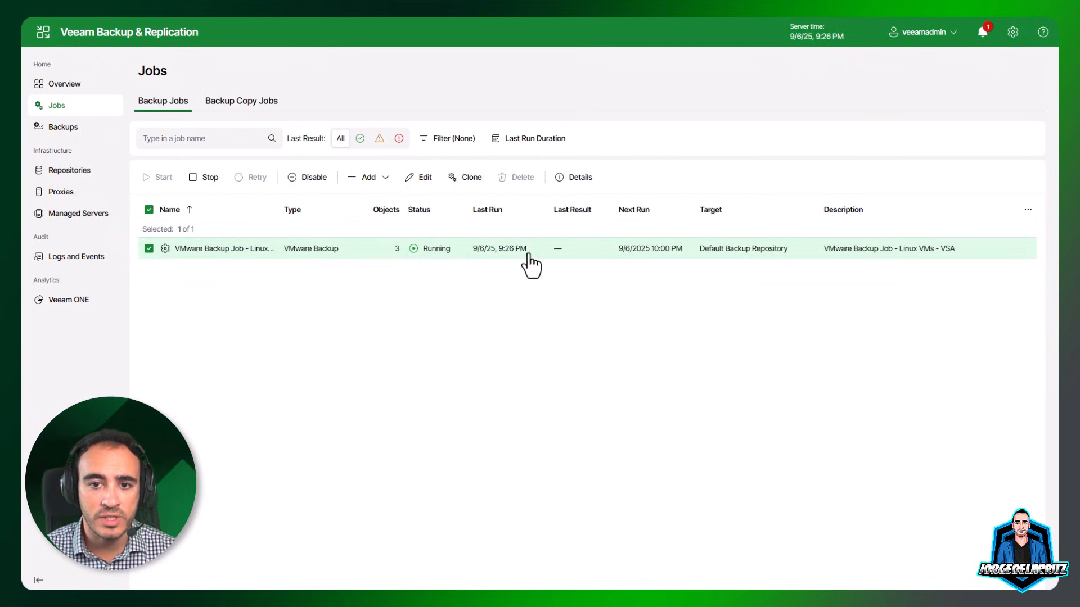
left_click(565, 179)
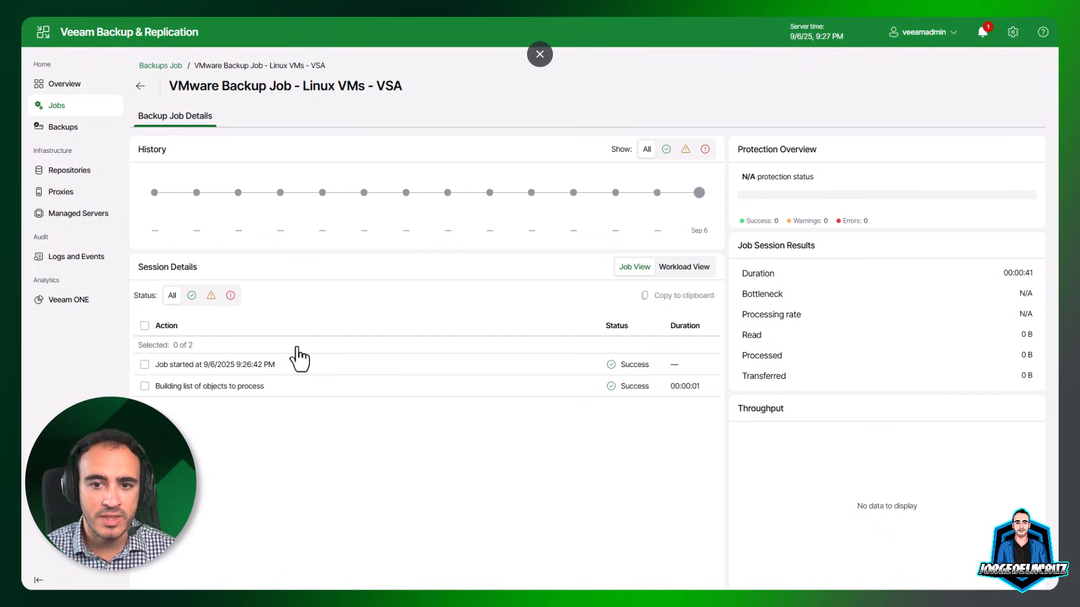
left_click(683, 270)
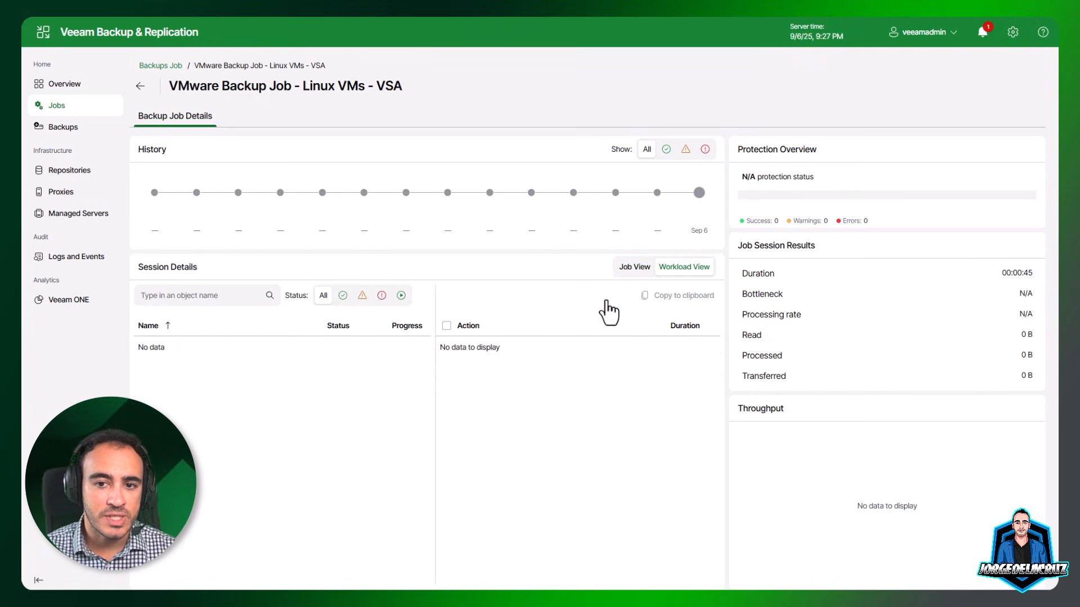
left_click(633, 268)
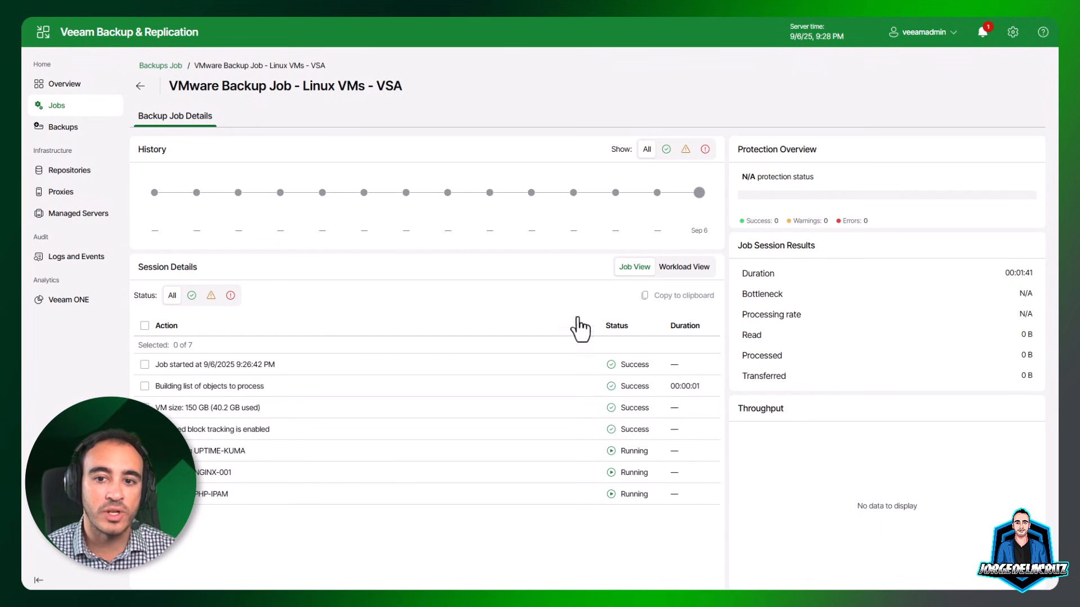
left_click(671, 268)
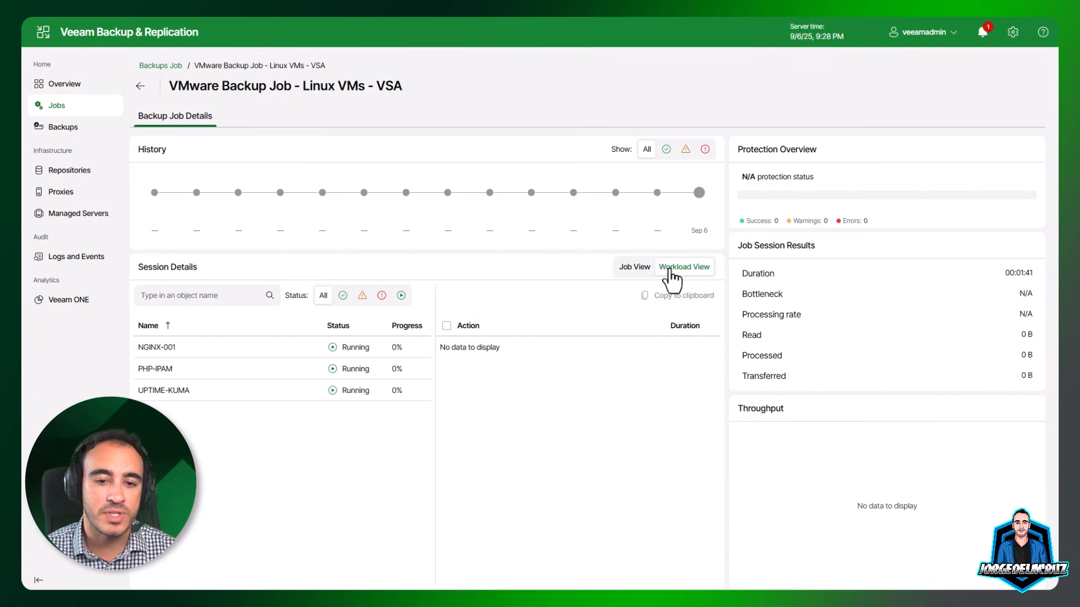
left_click(263, 350)
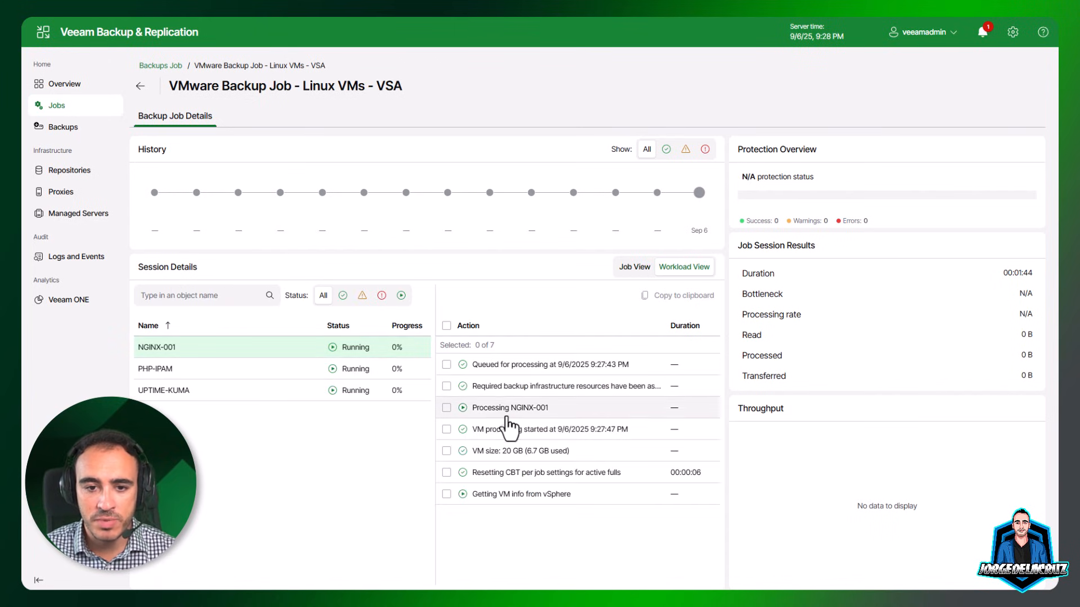
left_click(275, 369)
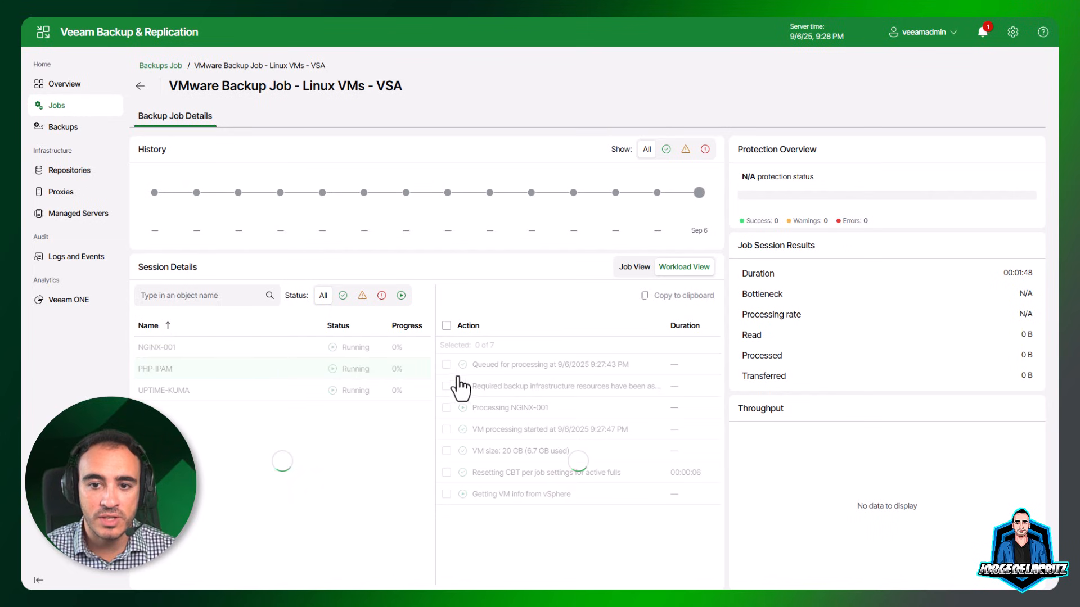
scroll(719, 447, "down", 1)
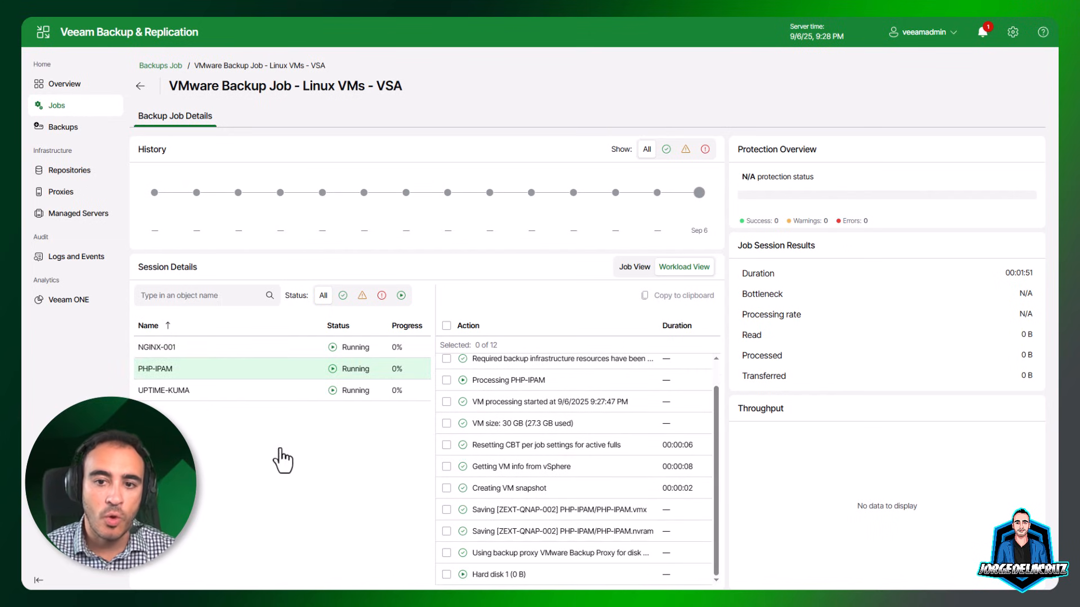
left_click(267, 392)
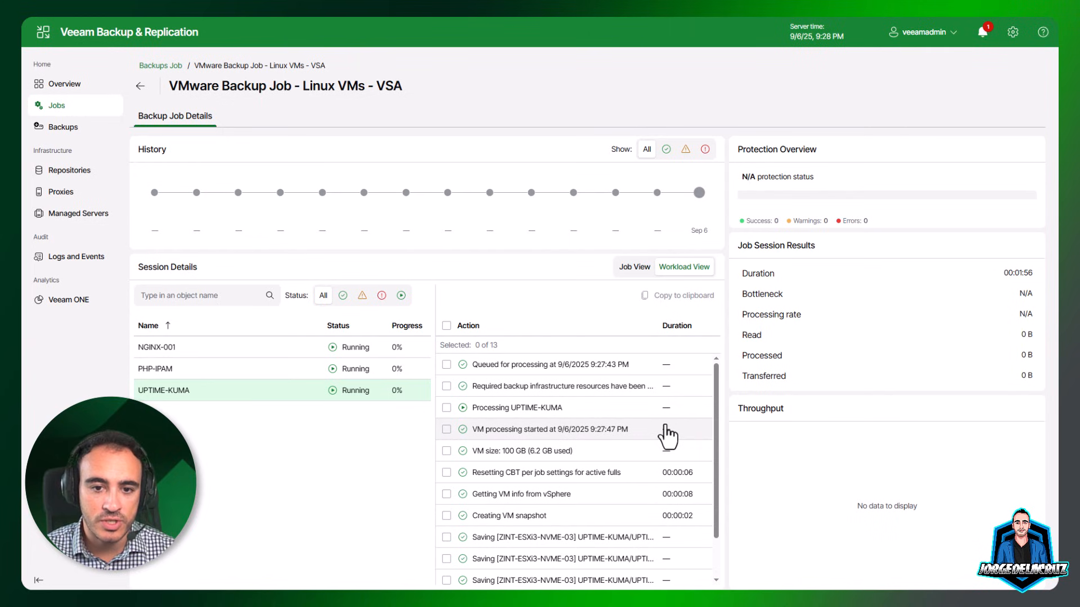
scroll(721, 444, "down", 1)
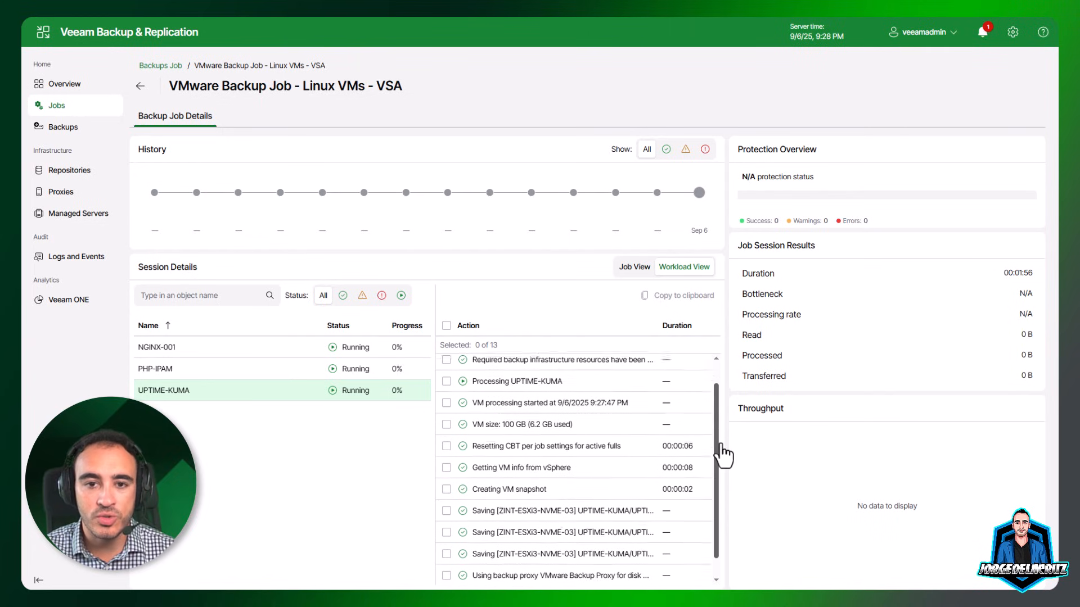
scroll(722, 472, "down", 1)
scroll(540, 517, "up", 2)
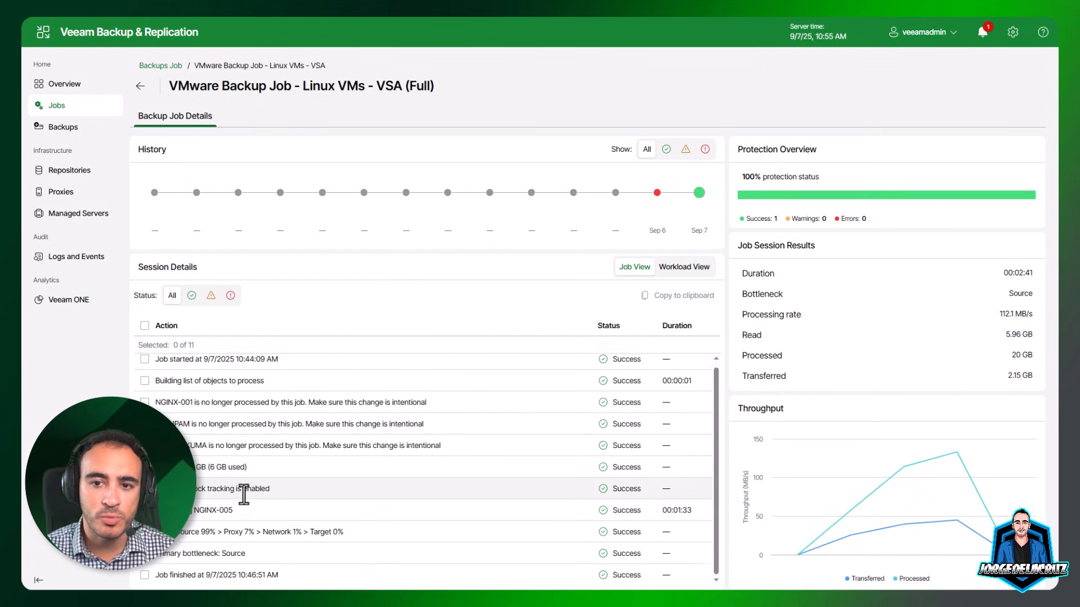
Step: Review NGINX-005's processing steps in Workload View, then return to the Overview dashboard
left_click(681, 272)
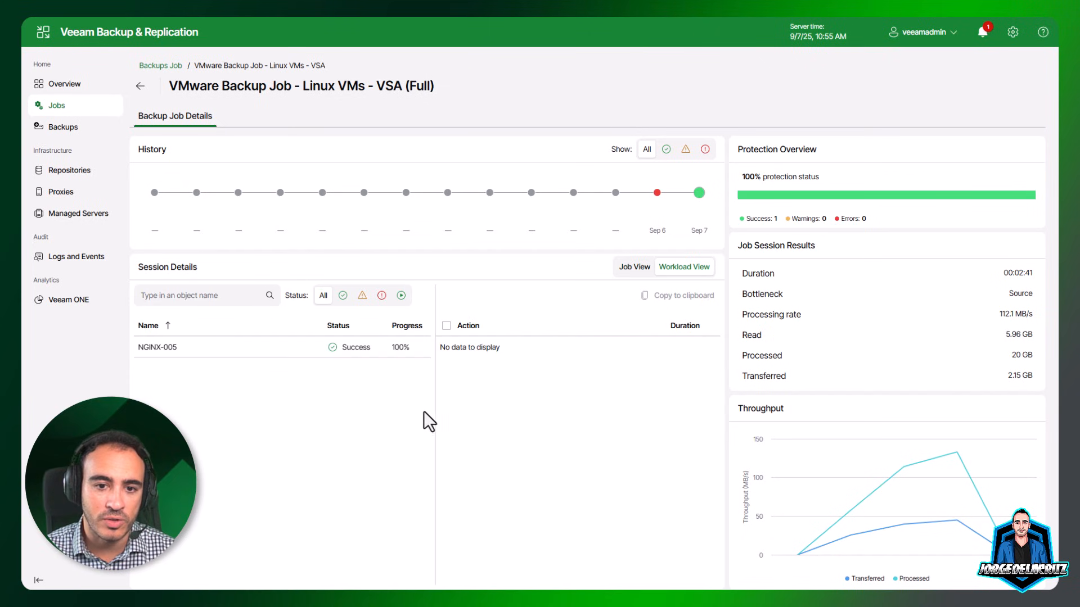
left_click(246, 352)
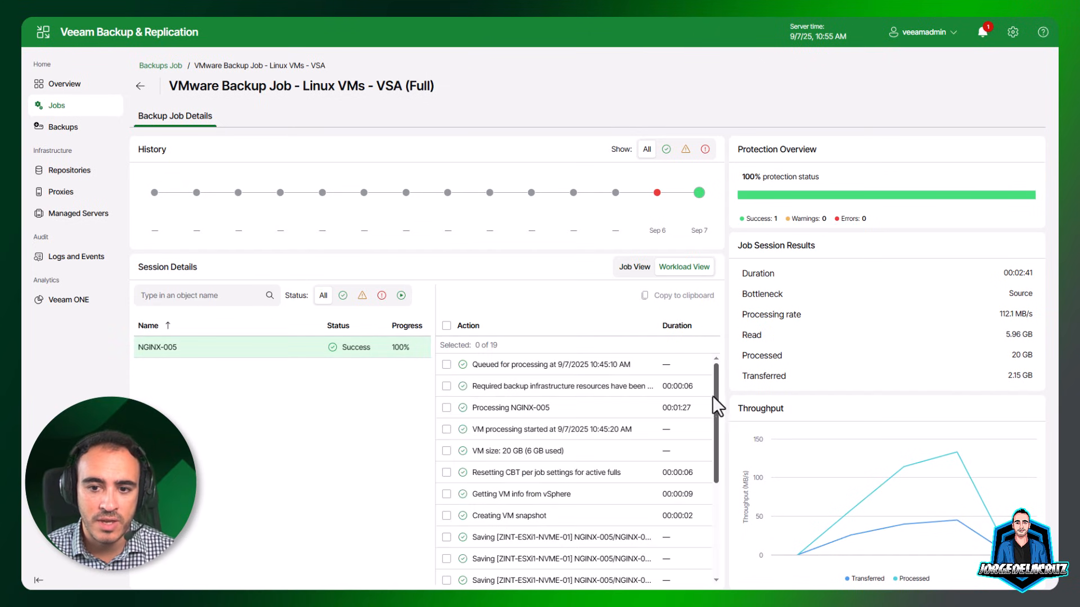
left_click_drag(715, 397, 727, 517)
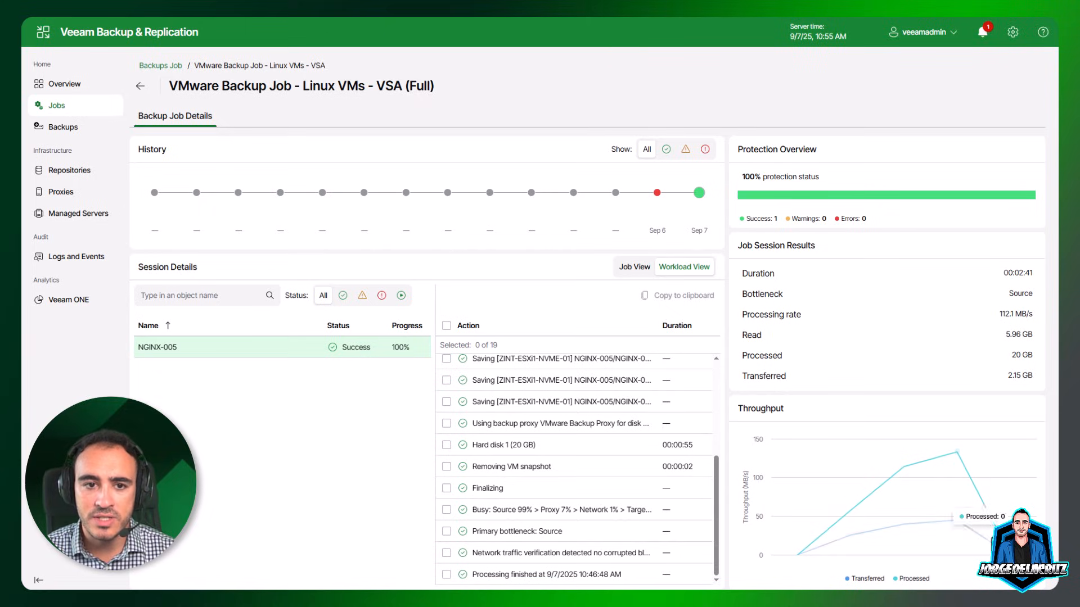
left_click(61, 86)
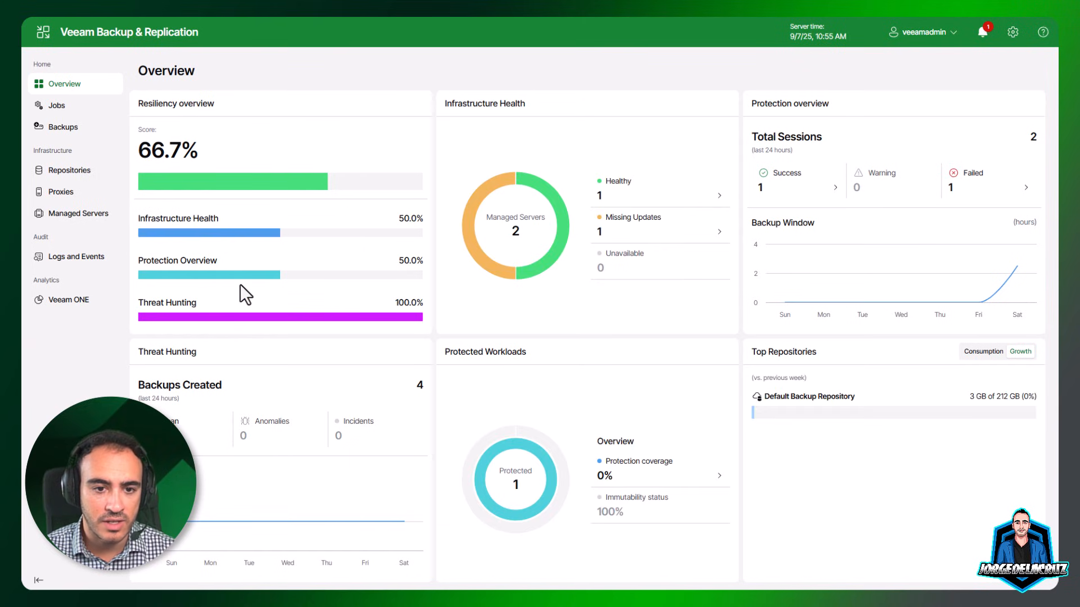
Step: Highlight the Default Backup Repository name on the Overview dashboard, then clear the highlight
mouse_move(543, 507)
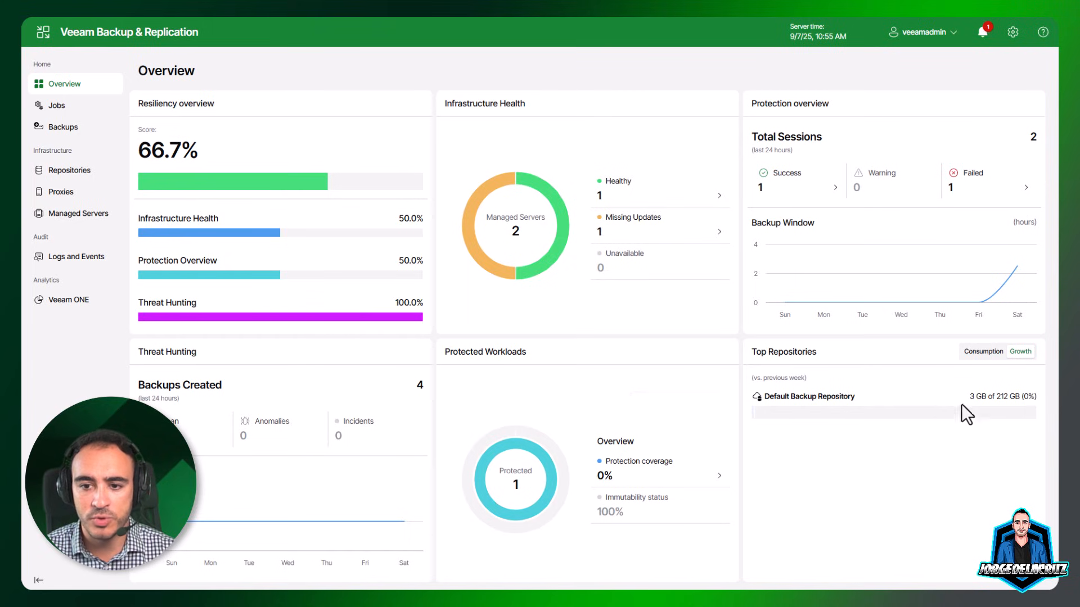
left_click_drag(798, 397, 863, 399)
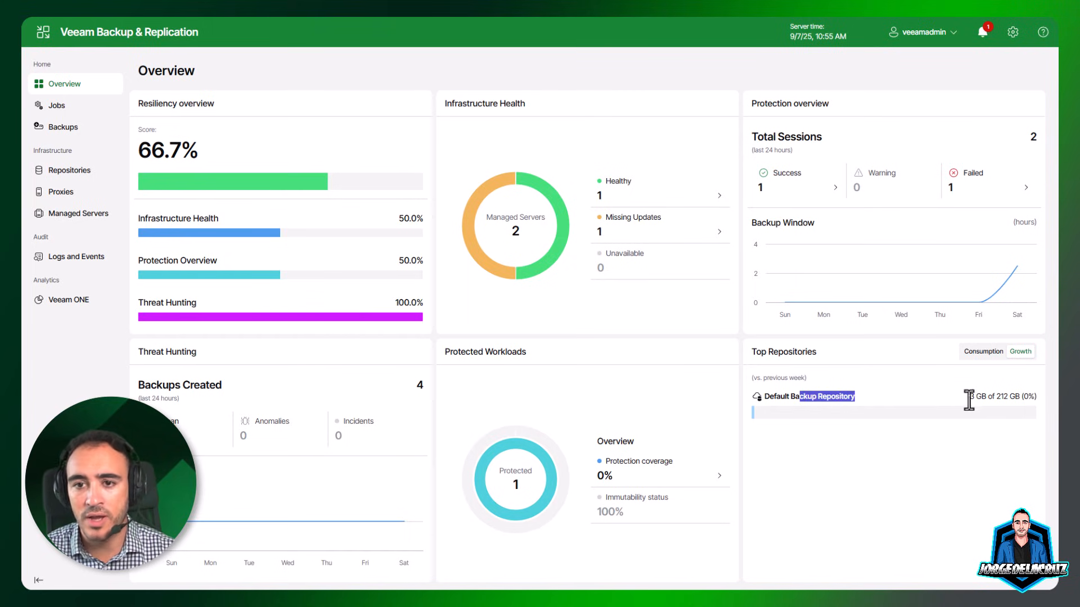
left_click(955, 436)
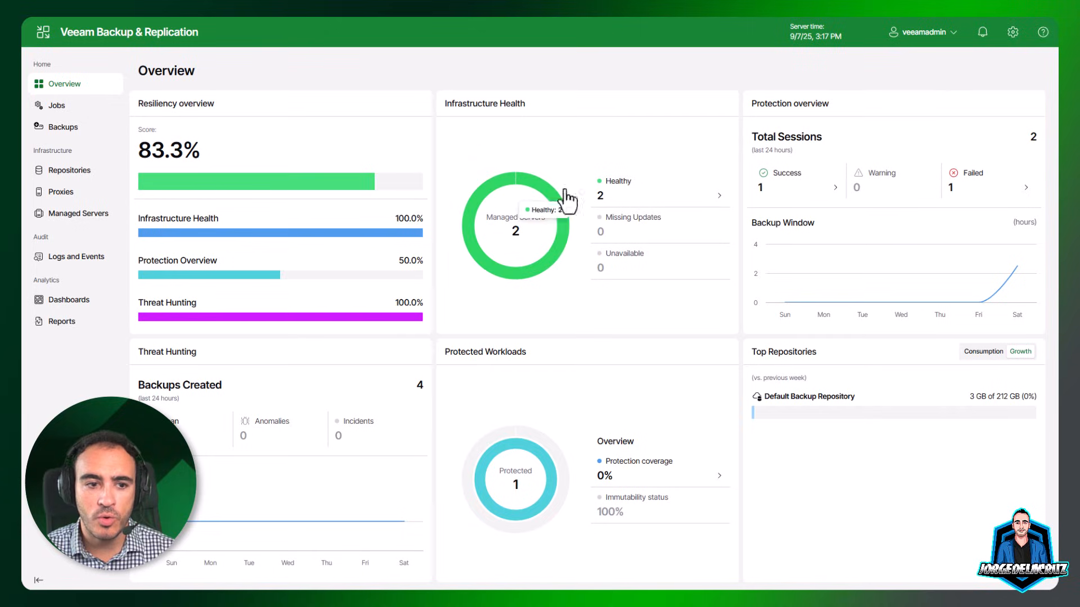
Step: Go from settings to the About page (build 13.0.0.4967) and follow the Host management interface link
left_click(1014, 33)
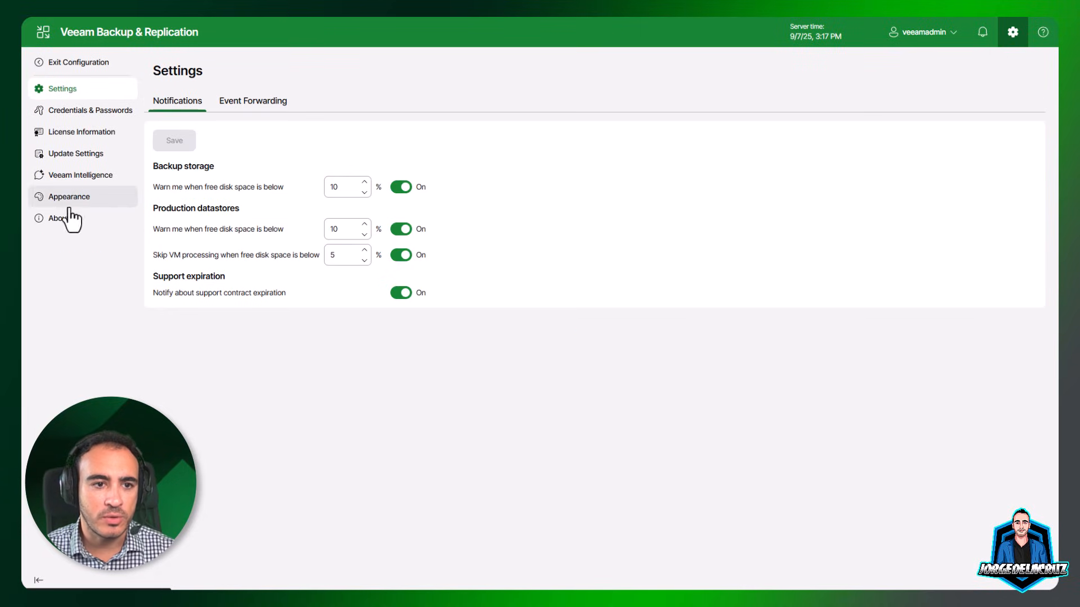
left_click(49, 222)
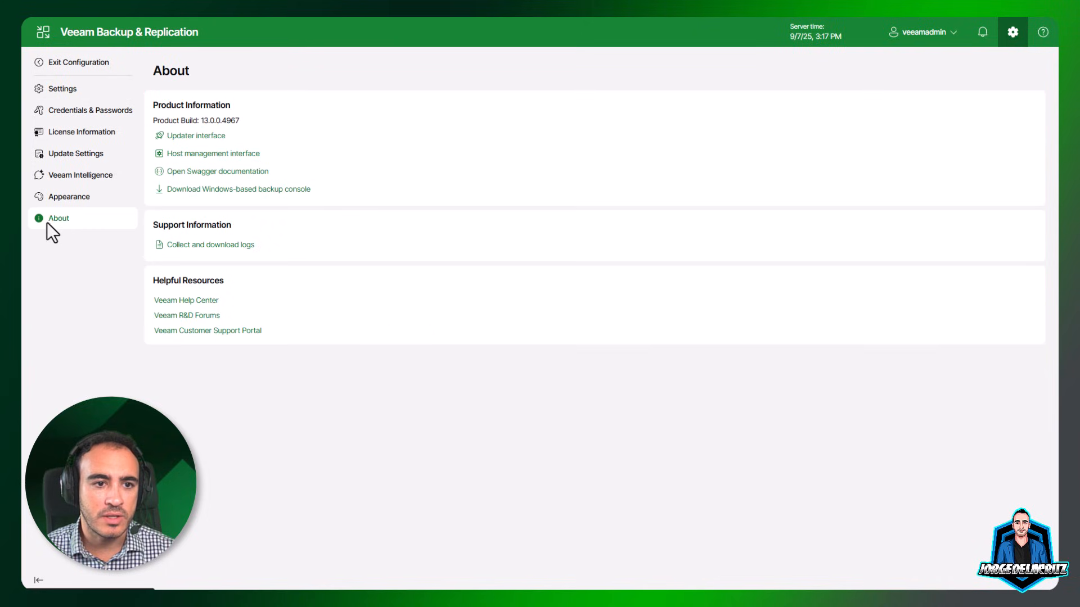
left_click(219, 156)
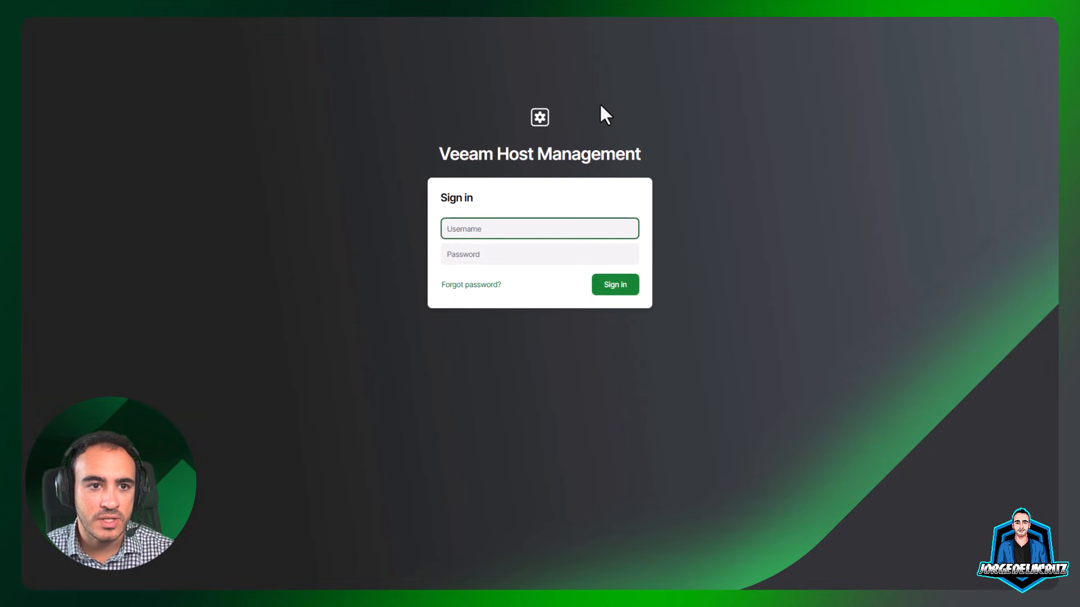
Step: Toggle full screen, then sign in with the administrator username, account password and MFA code
key("F11")
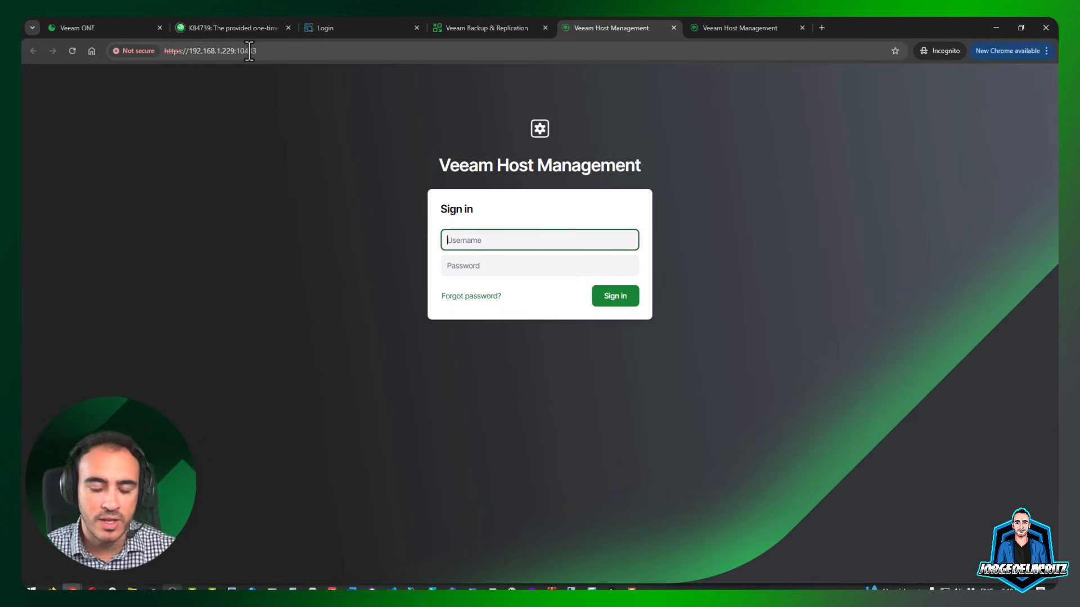
key("F11")
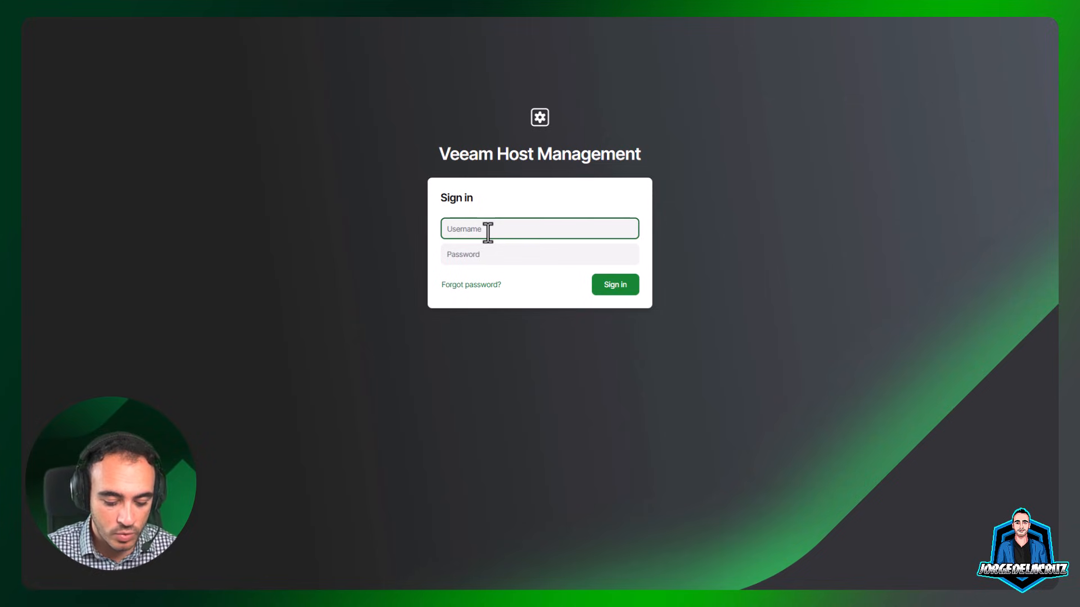
type("veea")
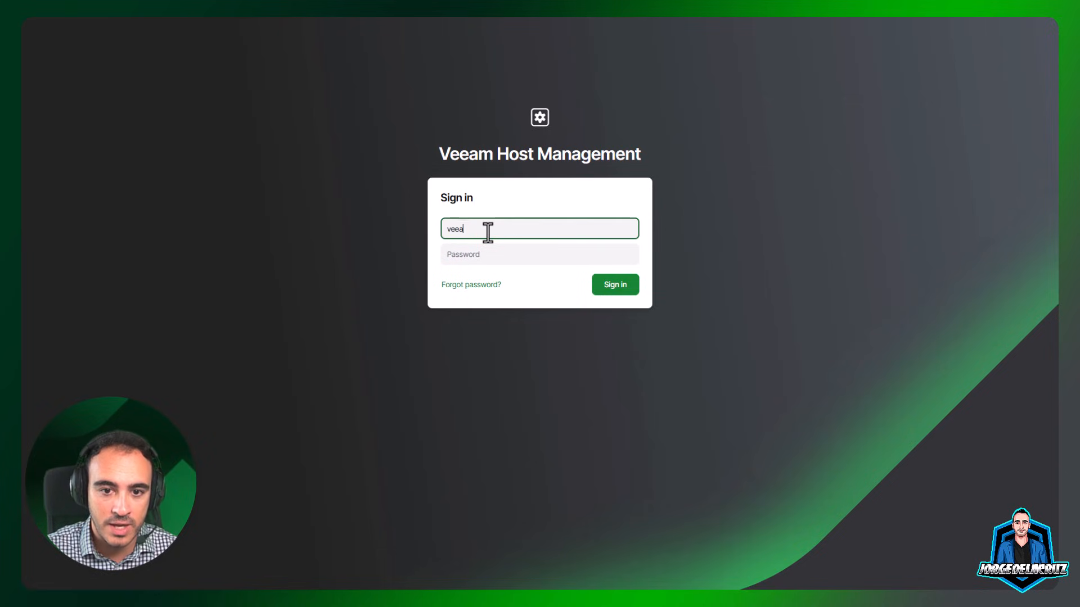
type("madmin")
key("Tab")
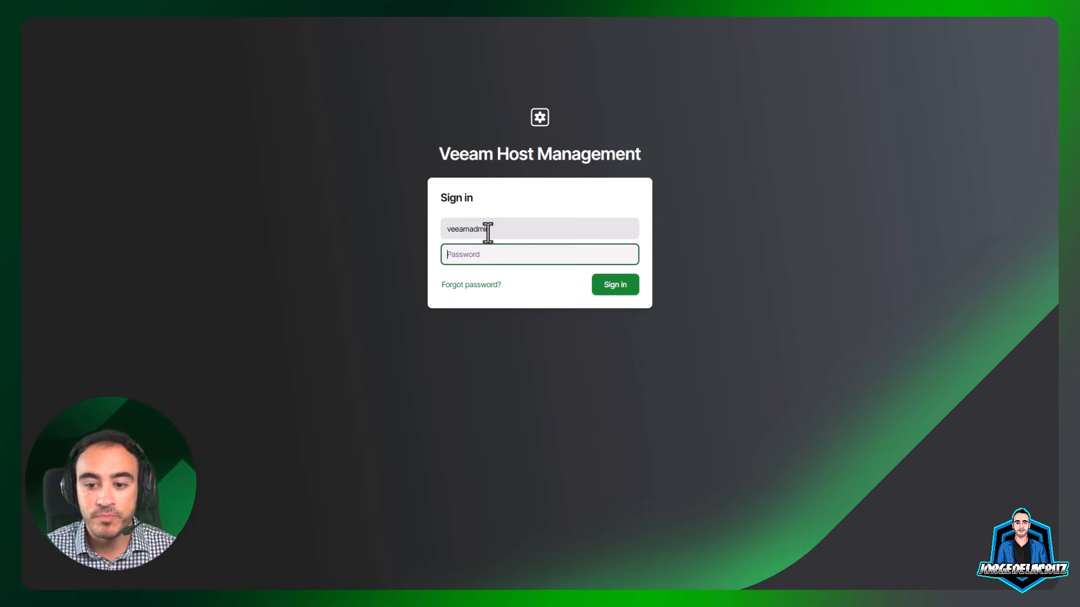
type("•••••••••••••••")
key("Return")
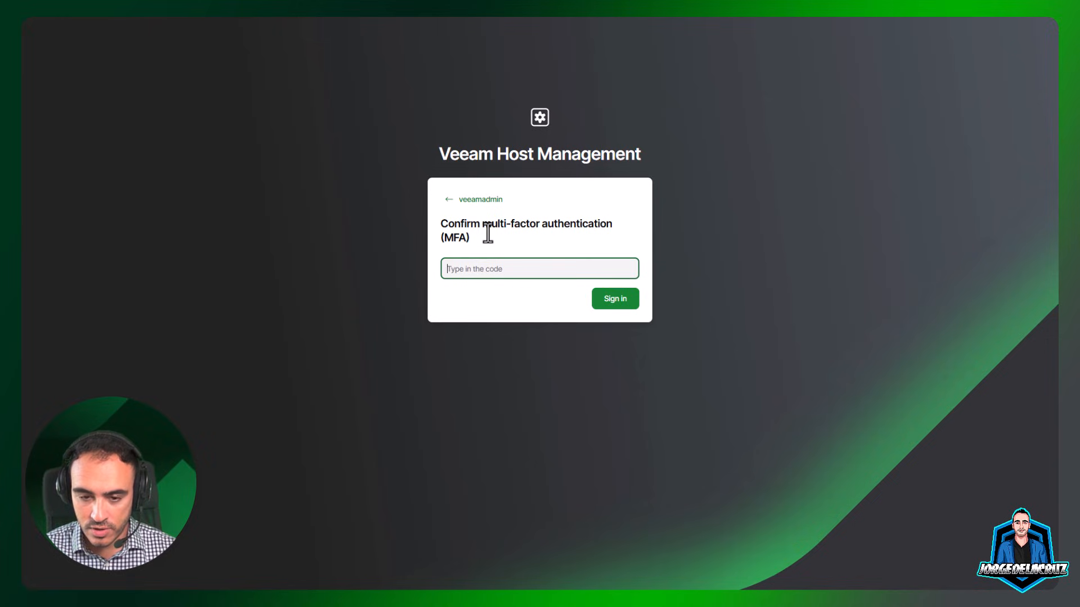
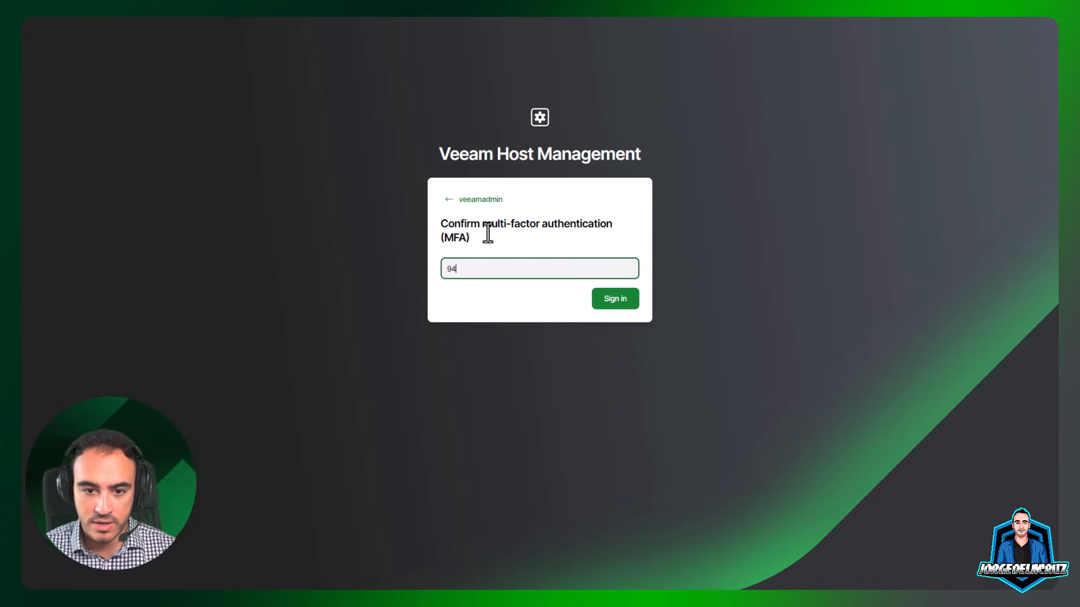
key("Return")
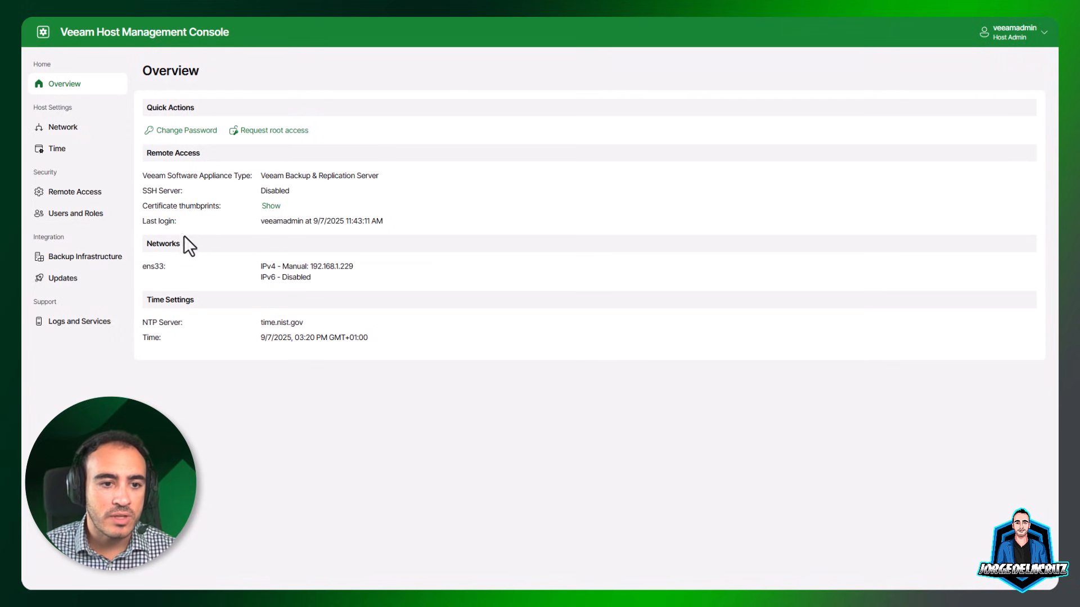
Step: Highlight the ens33 IPv4 and IPv6 settings on Overview, then go to the Network page
left_click_drag(274, 261, 287, 300)
left_click(285, 321)
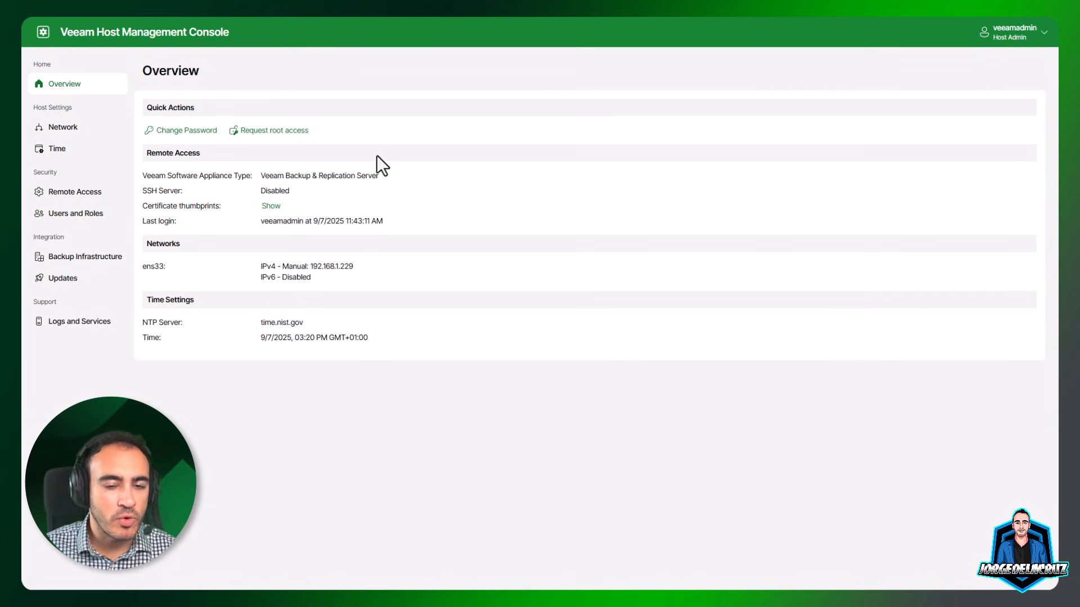
left_click(57, 129)
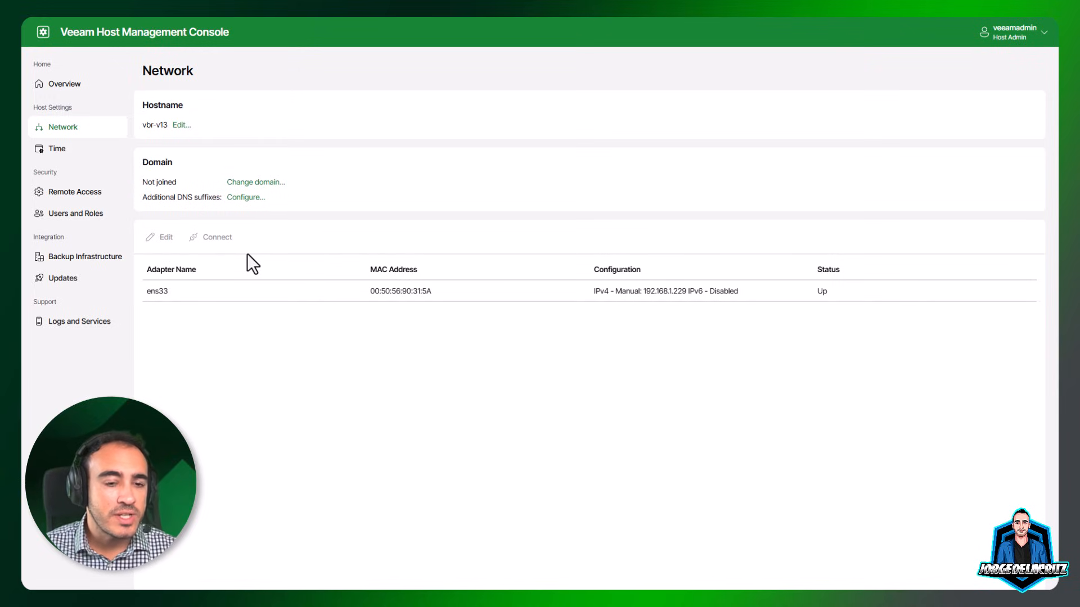
Step: Browse the Time and Remote Access pages, then open Users and Roles
left_click(56, 150)
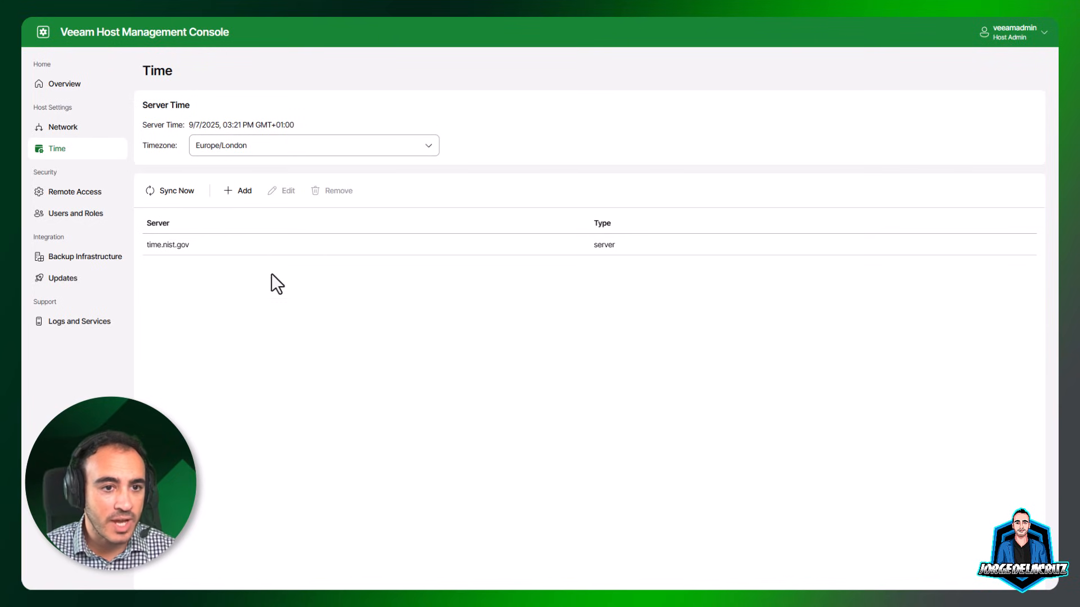
left_click(63, 193)
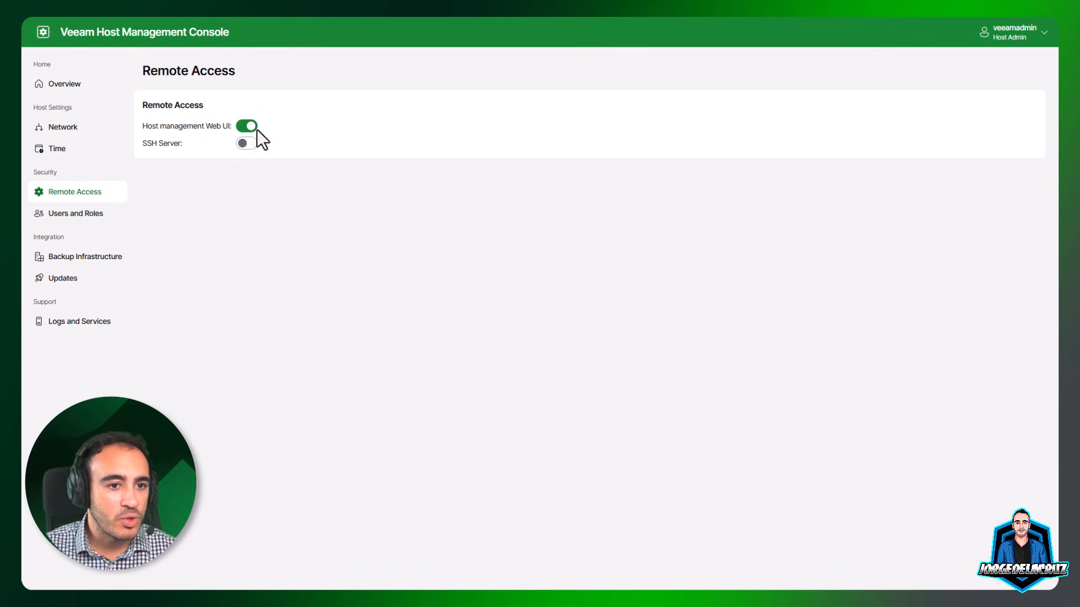
left_click(52, 217)
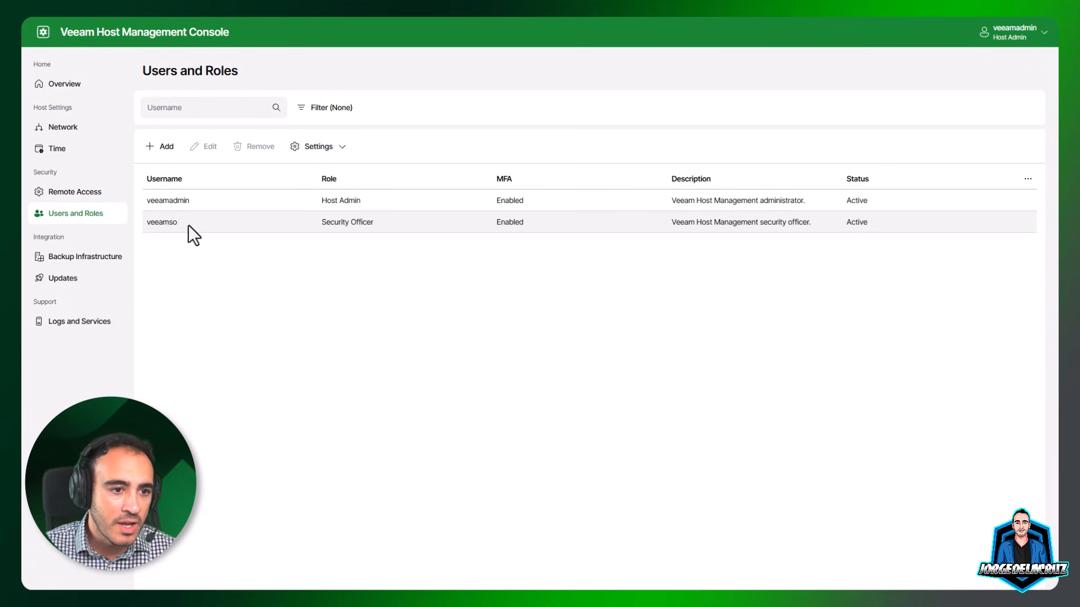
Step: Open the backup infrastructure Integration page and highlight both infrastructure sections
left_click(103, 257)
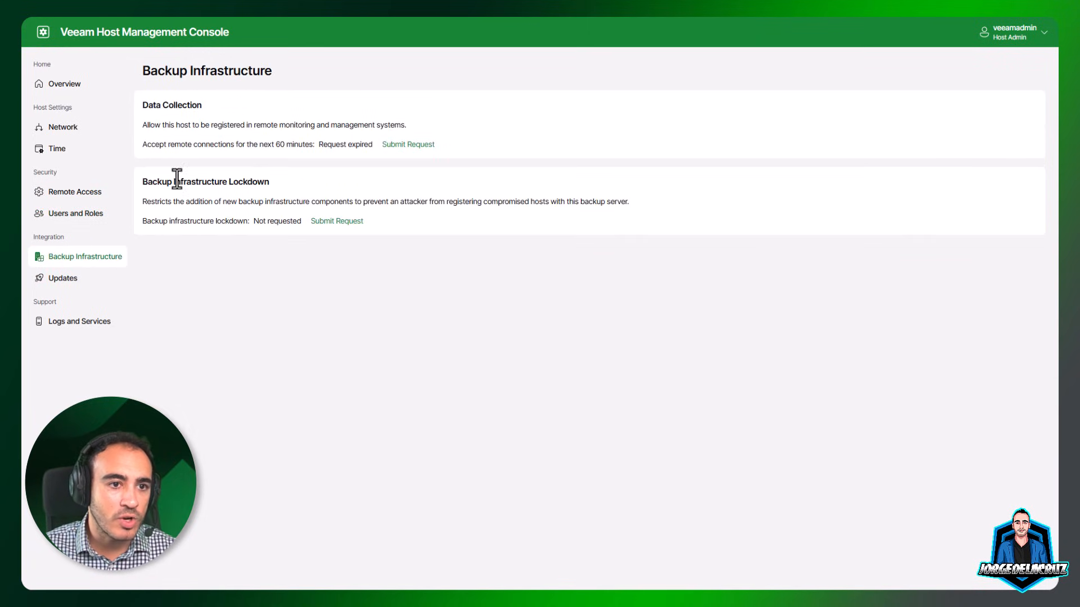
left_click_drag(144, 68, 467, 261)
left_click(458, 250)
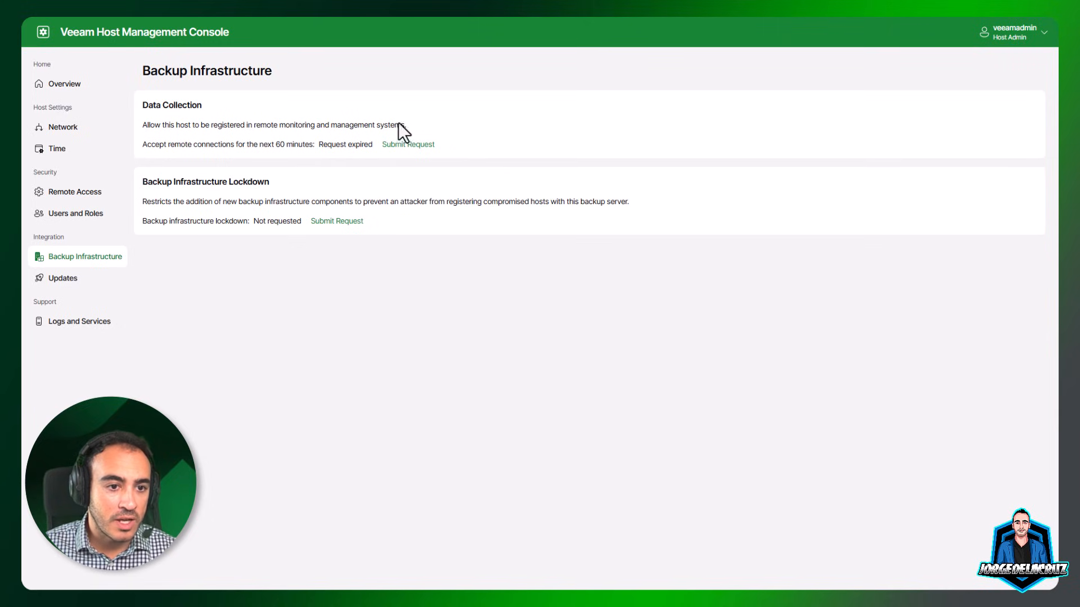
Step: Select text in the lockdown description, then move to the Updates page
left_click_drag(156, 201, 545, 210)
left_click(500, 262)
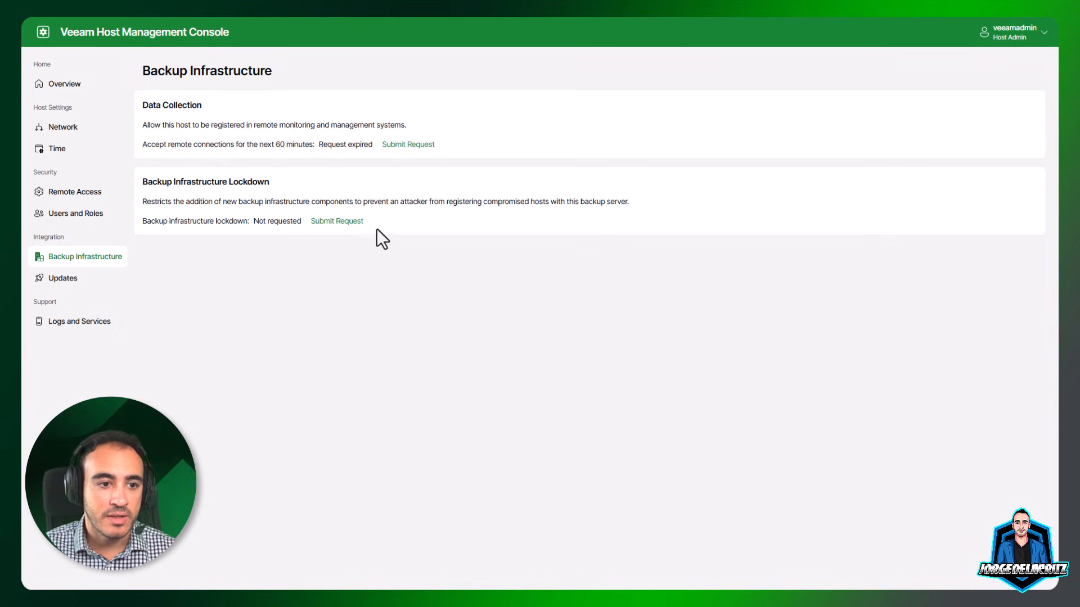
double_click(169, 202)
left_click(461, 192)
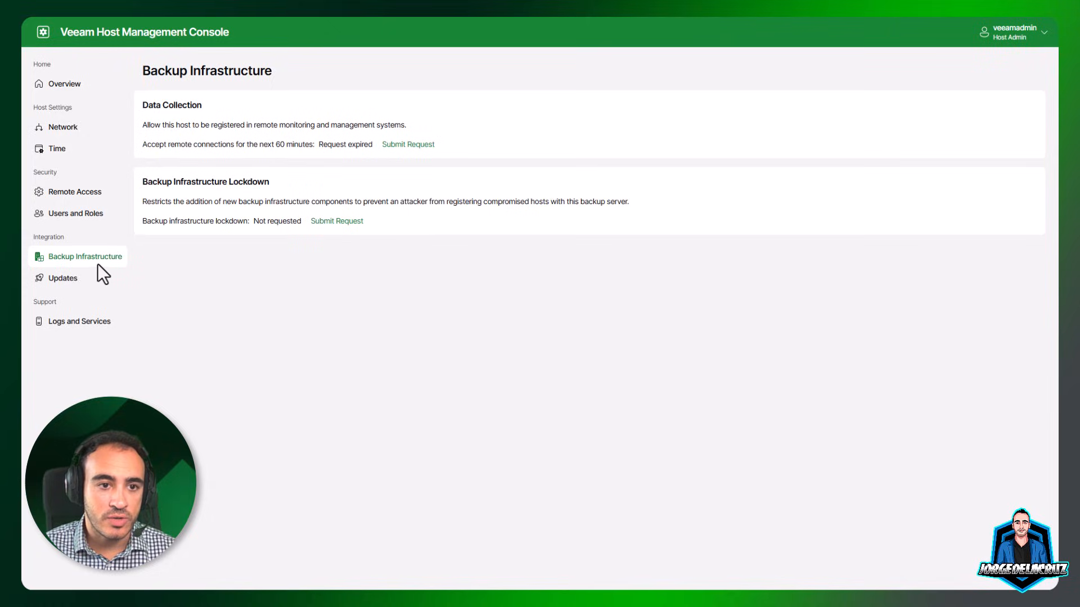
left_click(40, 281)
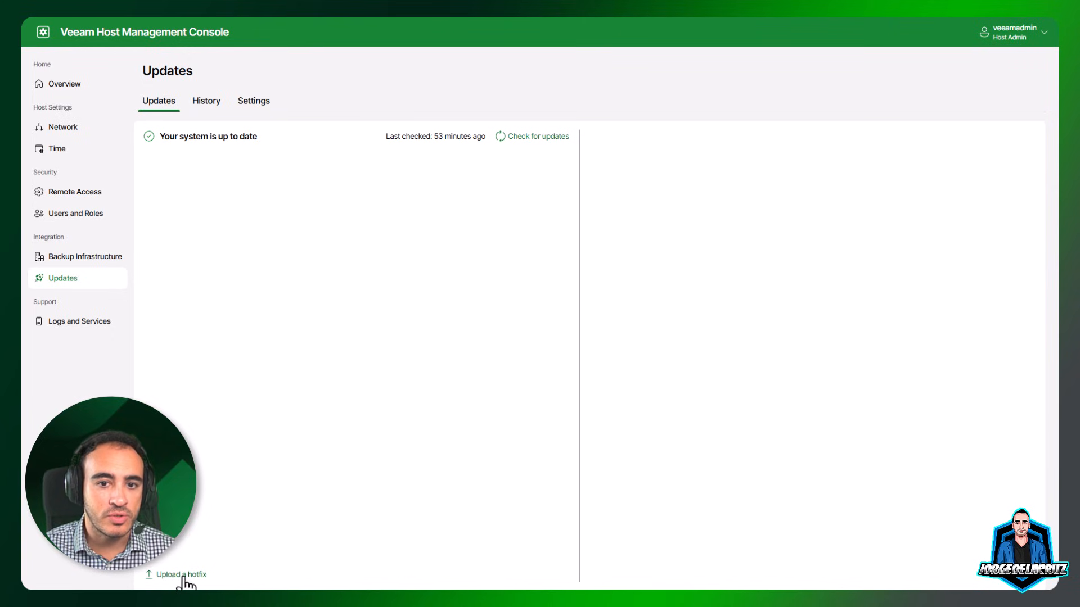
Step: Expand the 11:51 AM, 11:08 AM and 02:00 PM sessions in update History
left_click(204, 103)
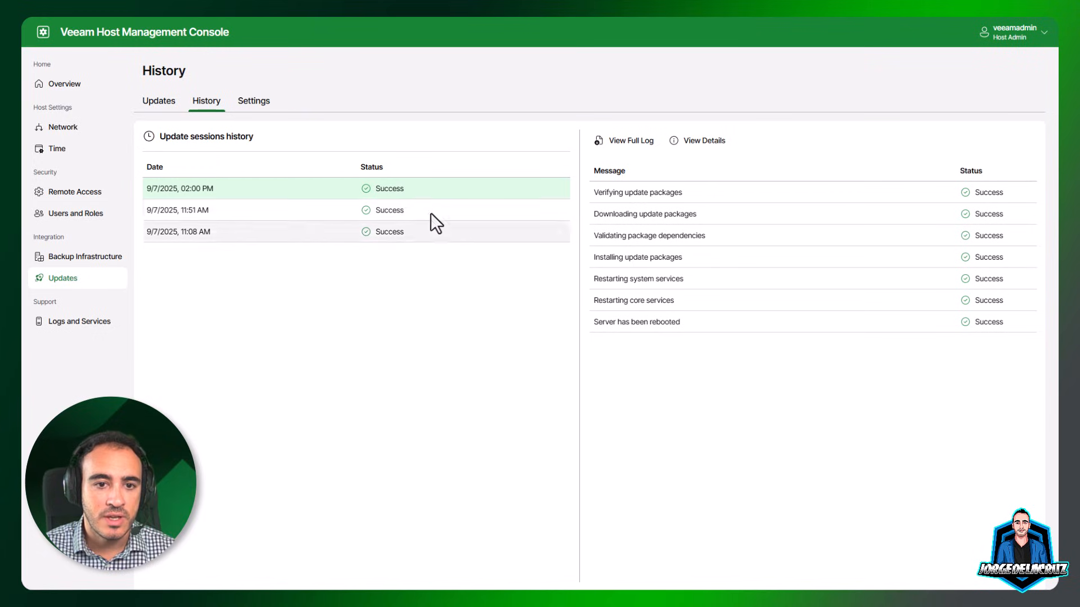
left_click(427, 214)
left_click(409, 229)
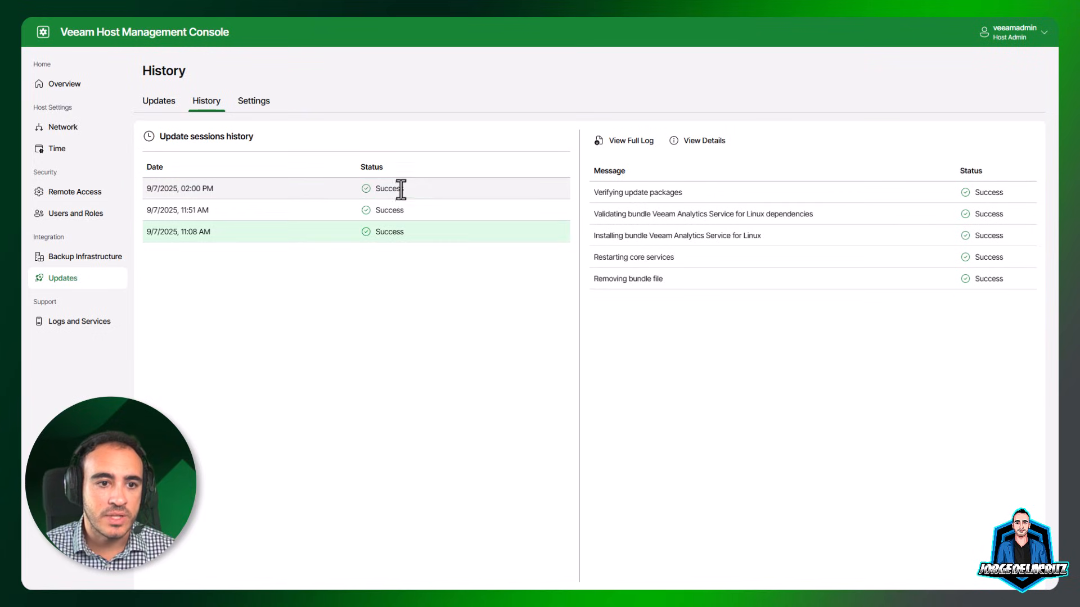
left_click(400, 189)
Step: Check the update Settings, return to the update status, and go to Logs and Services
left_click(257, 105)
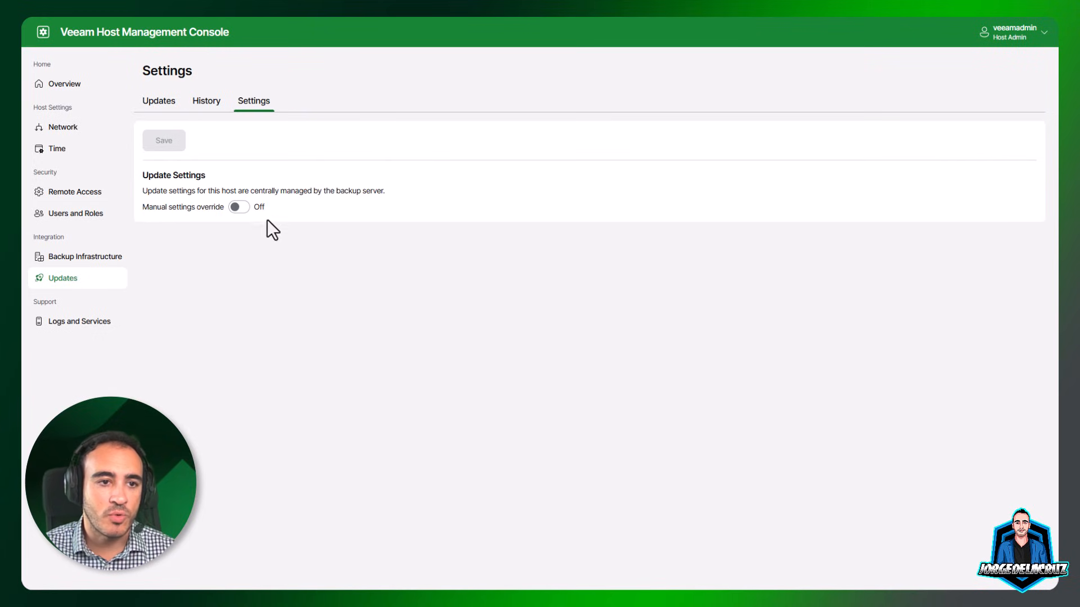
left_click(158, 102)
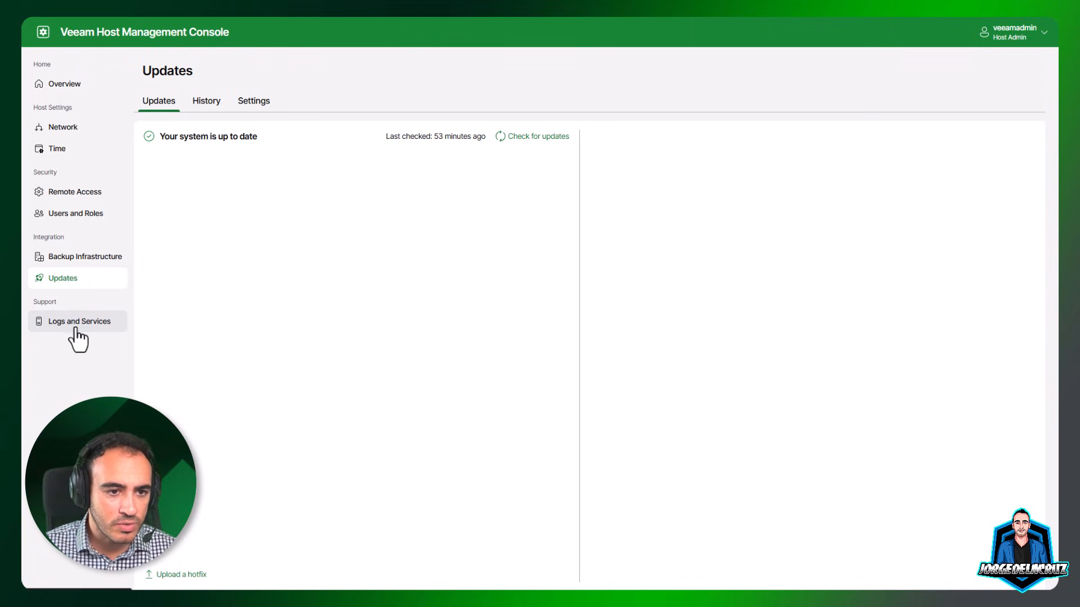
left_click(74, 324)
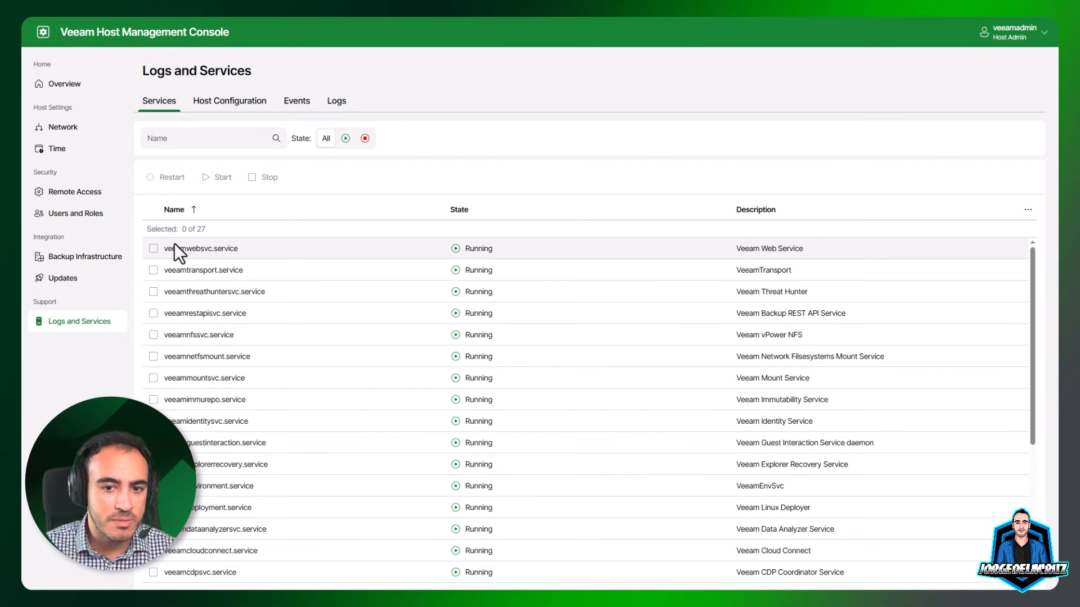
Step: Tick and untick veeamwebsvc.service, scroll the services list, then view Host Configuration
left_click(153, 249)
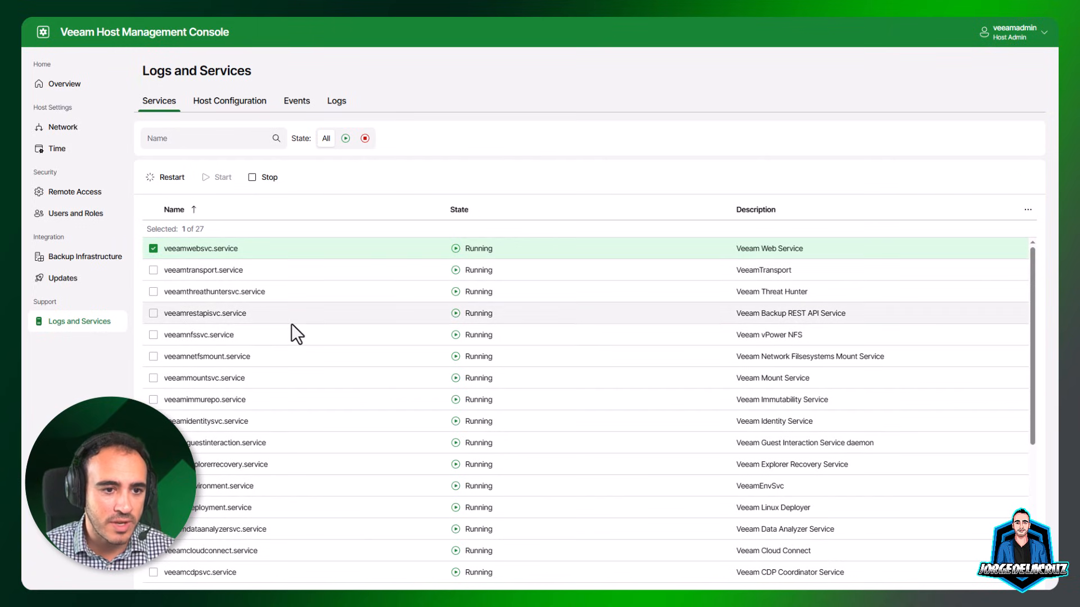
left_click(153, 248)
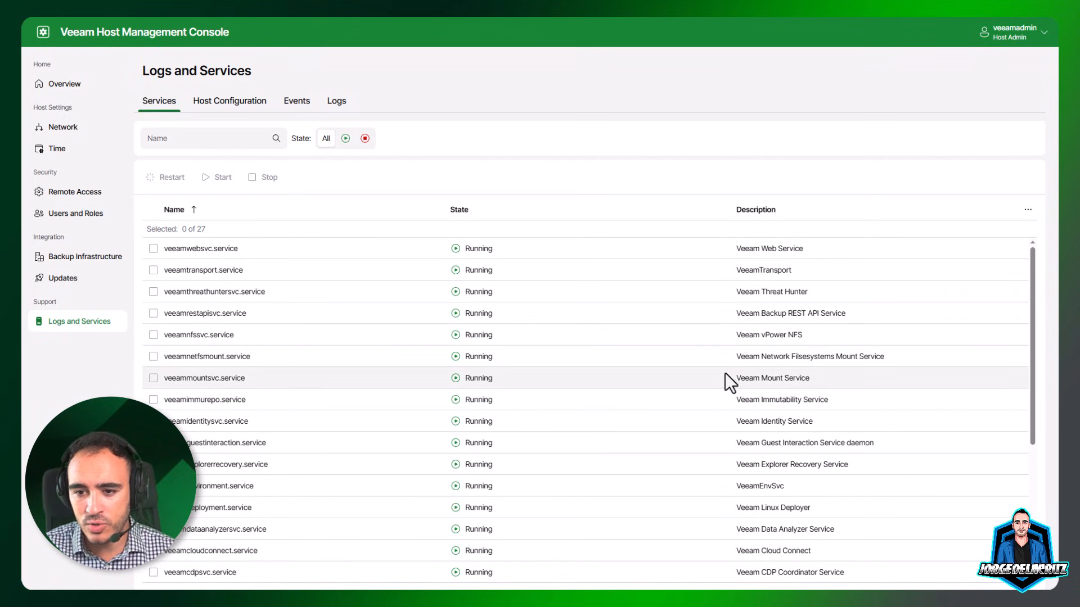
scroll(721, 363, "down", 3)
scroll(731, 393, "down", 1)
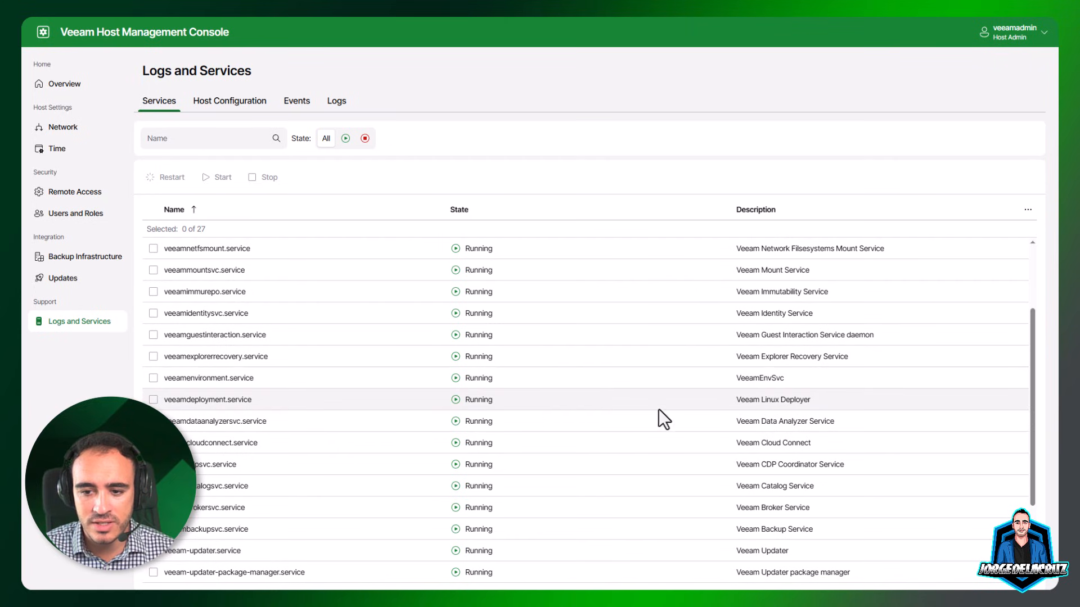
scroll(748, 425, "down", 4)
scroll(743, 425, "down", 1)
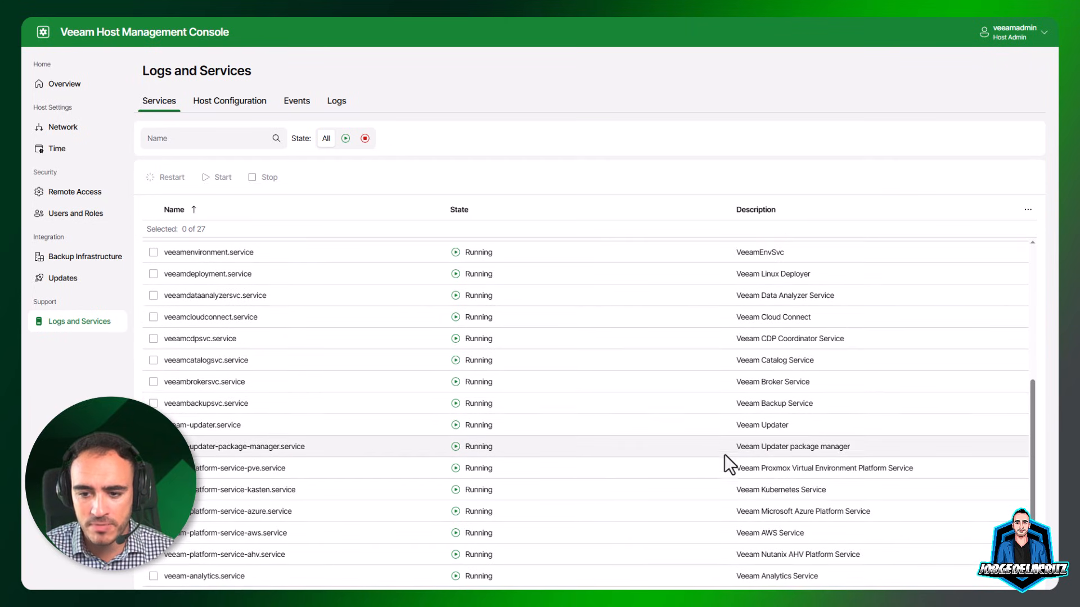
scroll(508, 528, "up", 8)
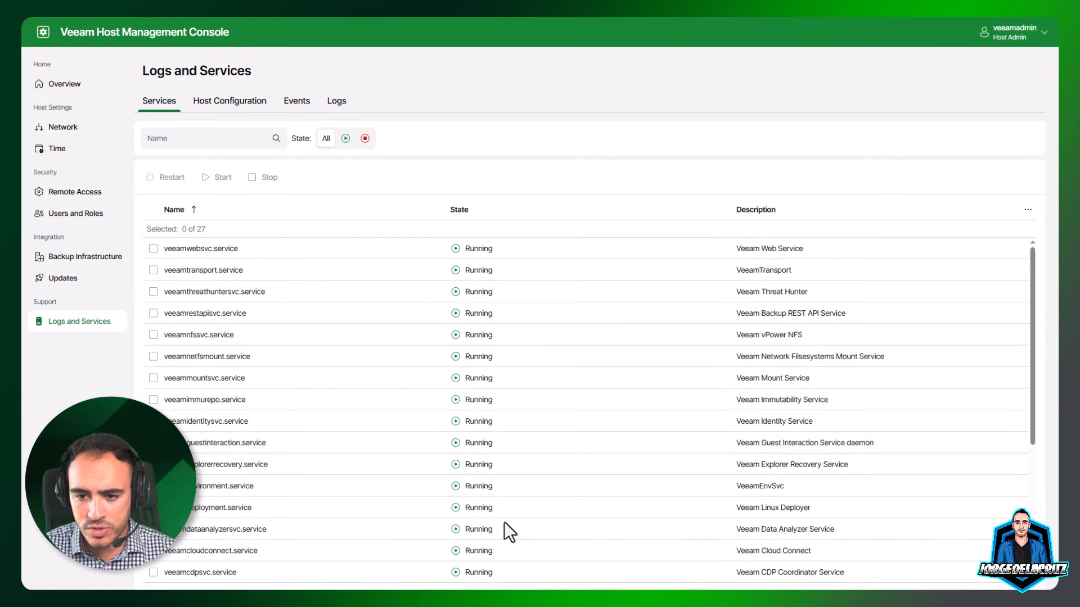
scroll(428, 357, "down", 8)
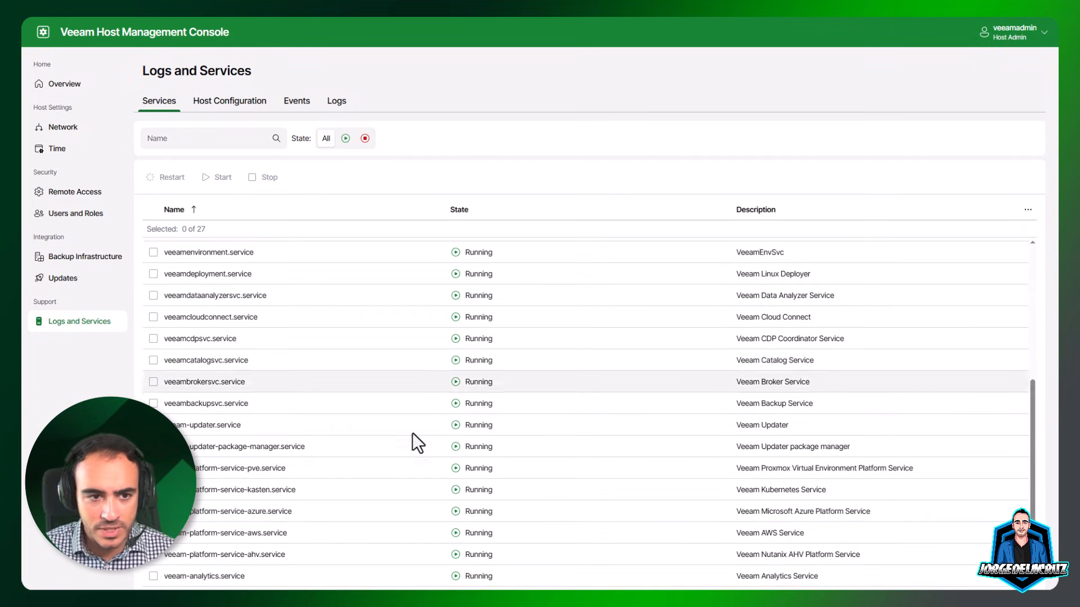
scroll(406, 474, "up", 8)
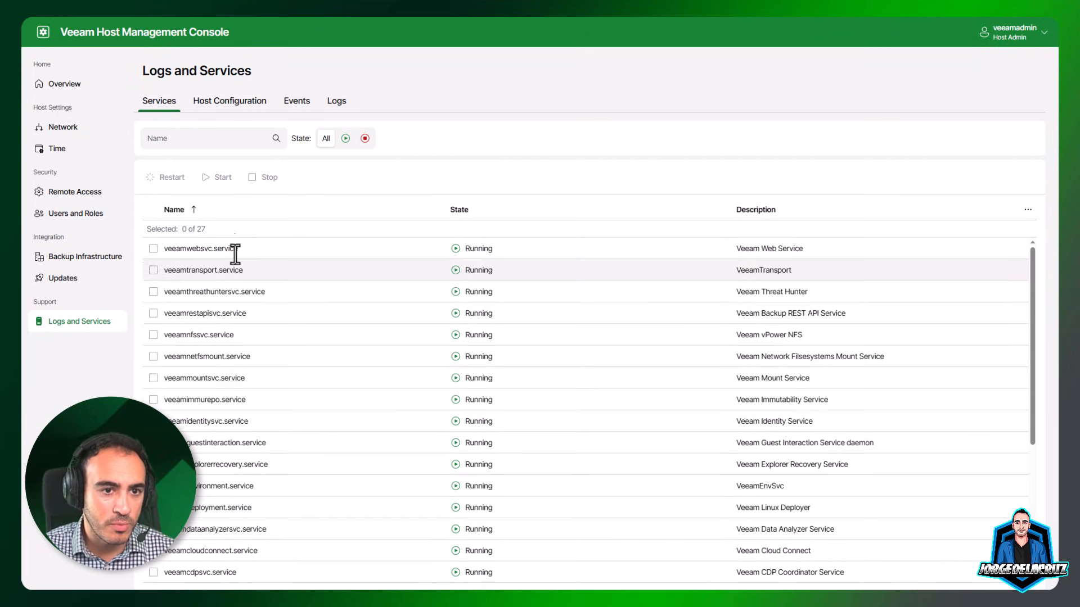
left_click(217, 107)
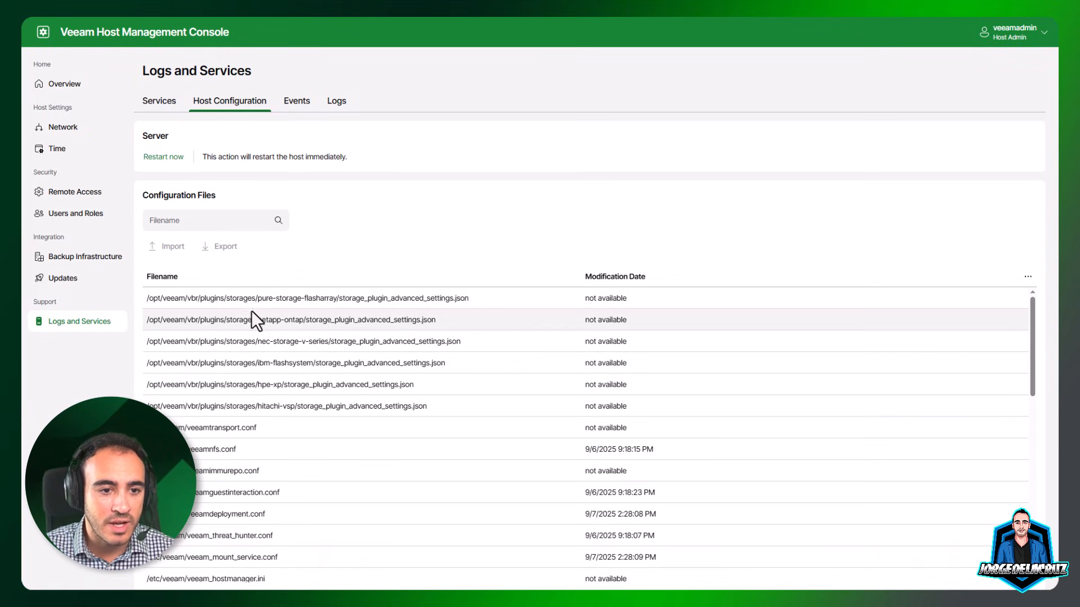
Step: Select the nec-storage, veeamnfs.conf and hosts configuration files, then view the Events tab
left_click(236, 346)
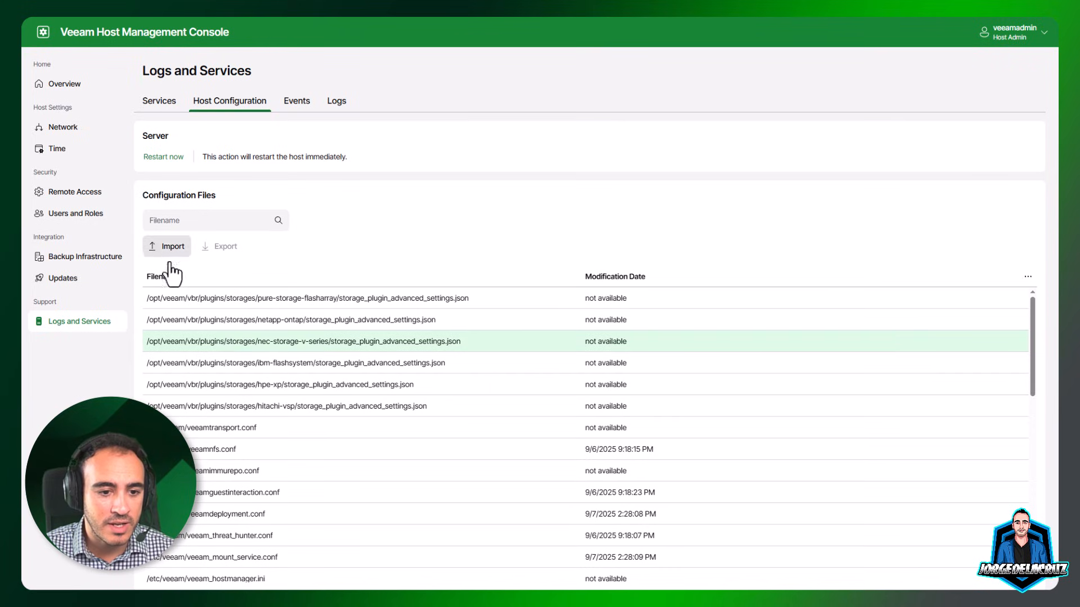
left_click_drag(222, 427, 224, 438)
left_click(223, 447)
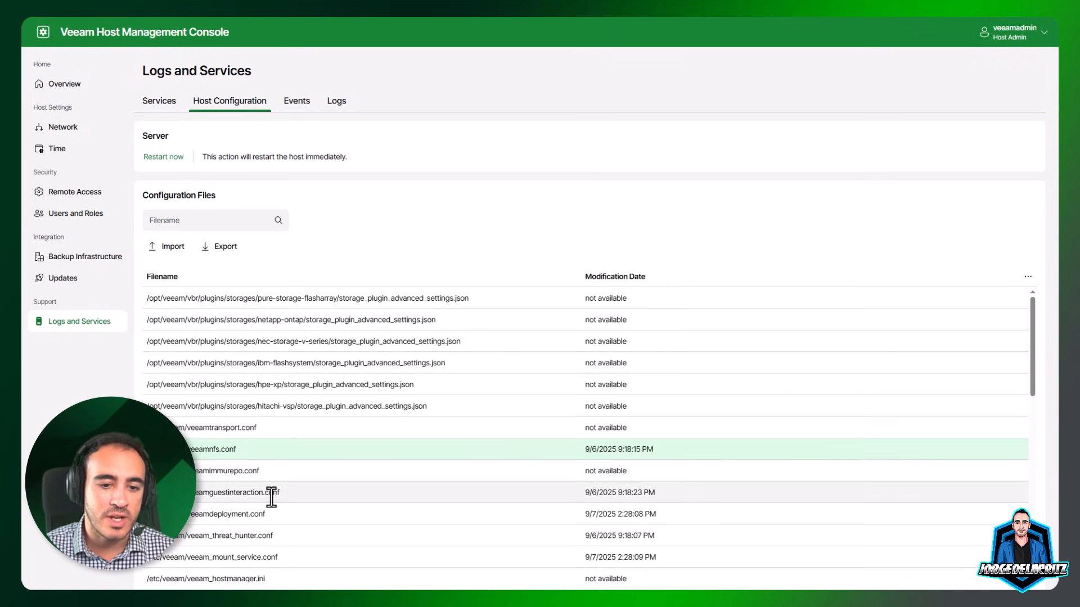
scroll(290, 485, "down", 5)
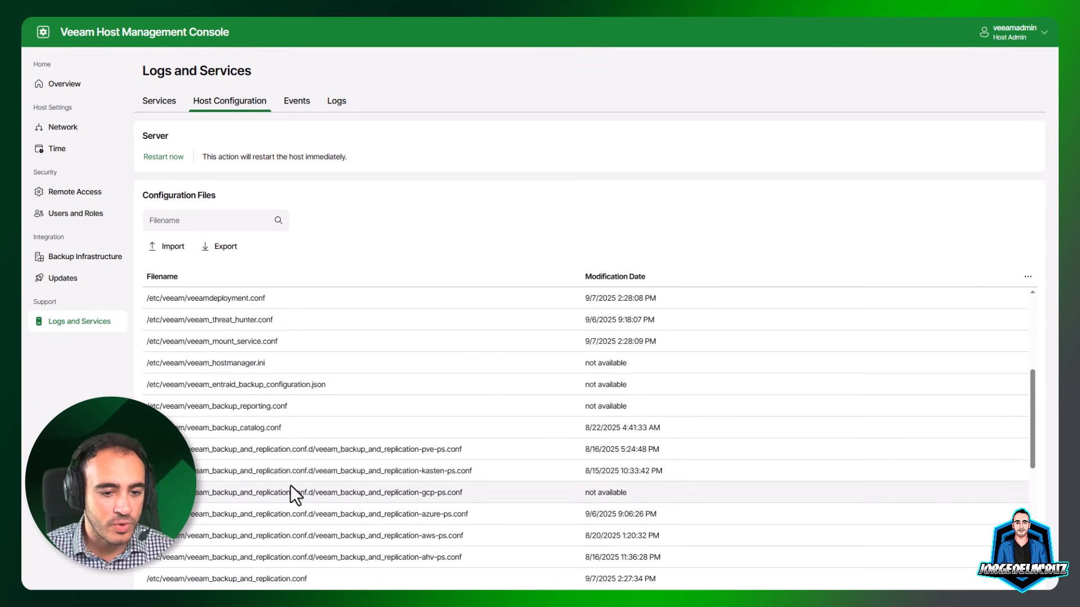
scroll(346, 383, "down", 4)
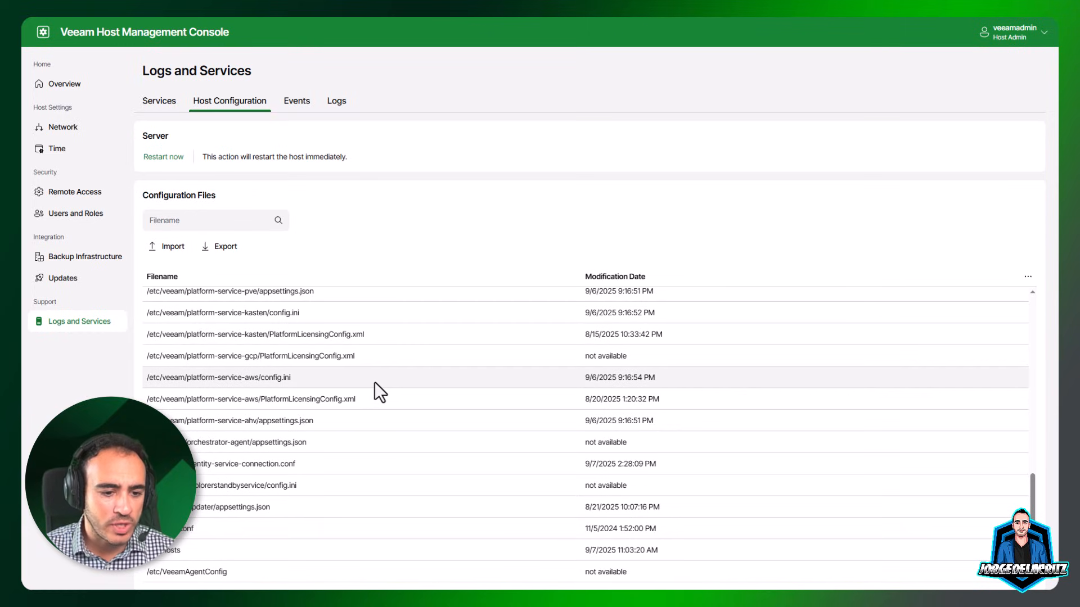
left_click(184, 547)
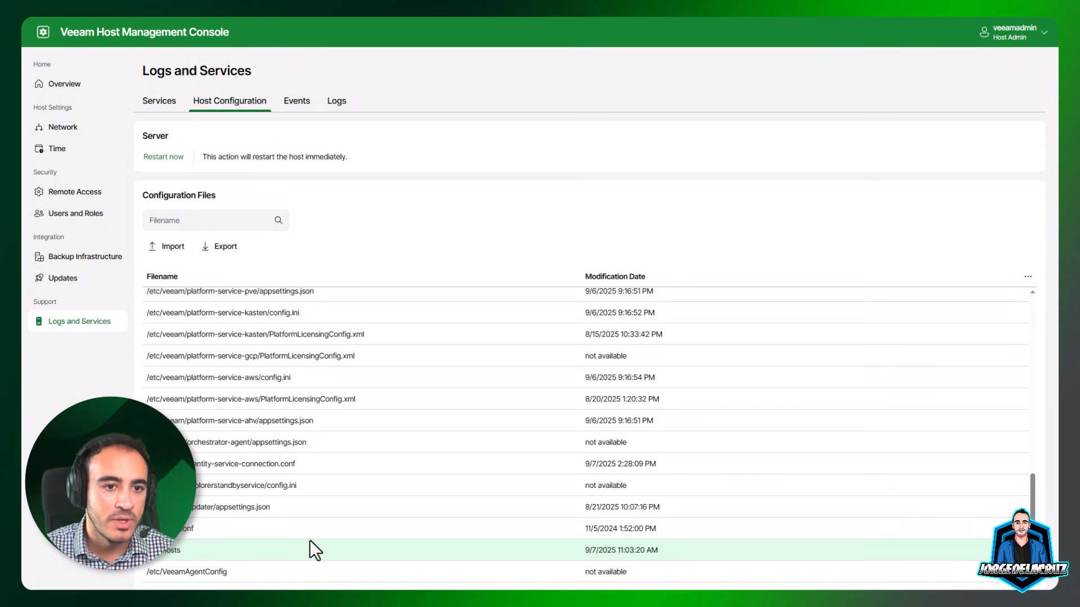
left_click(294, 108)
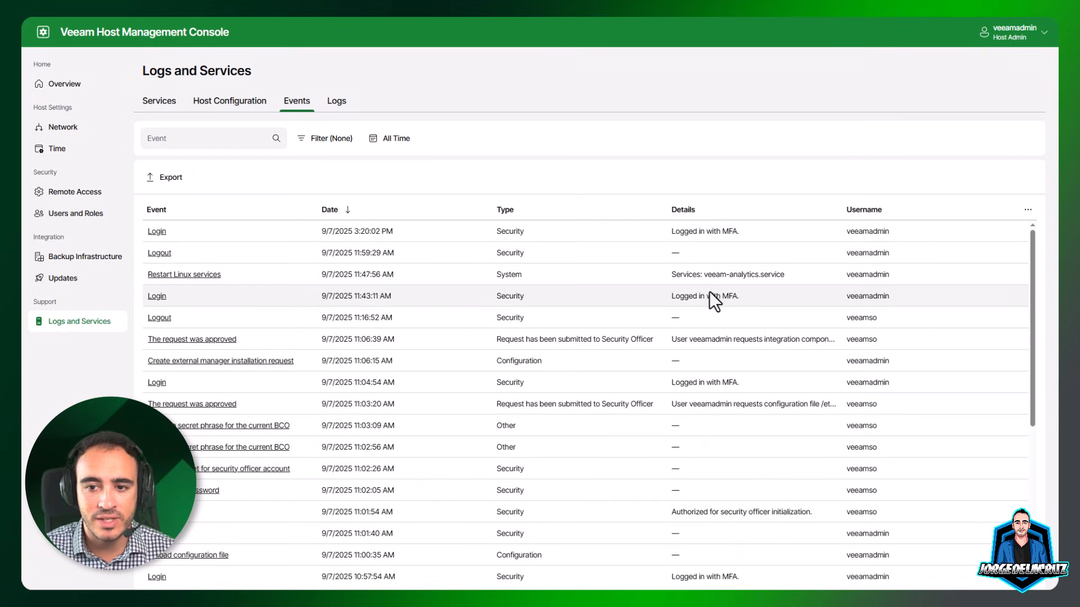
Step: Inspect the analytics restart and 11:43 AM MFA login events, cancel the export, then view Logs
left_click_drag(680, 275, 832, 290)
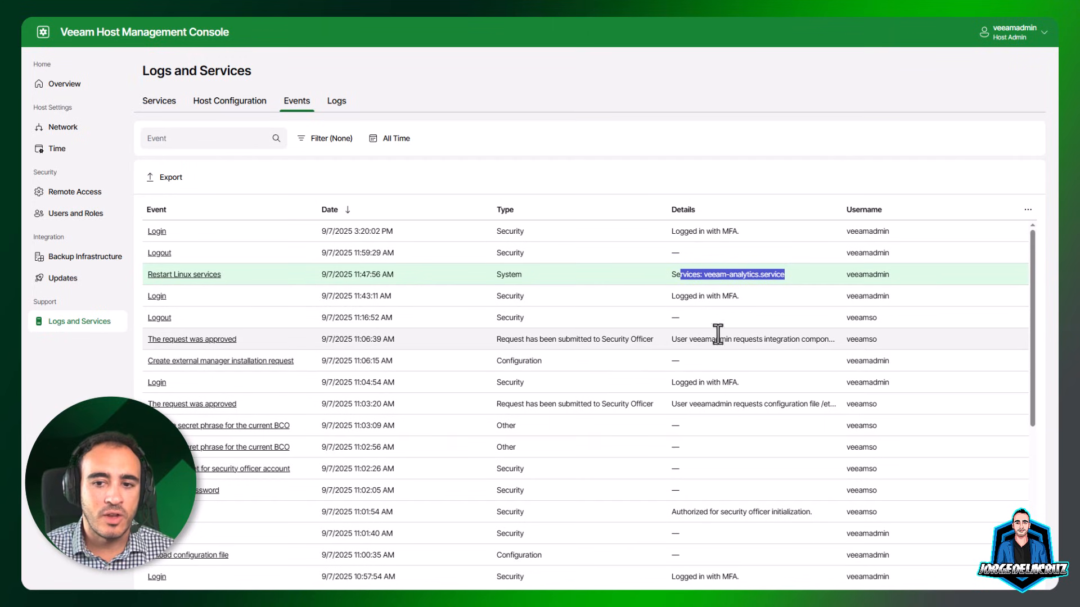
left_click(696, 300)
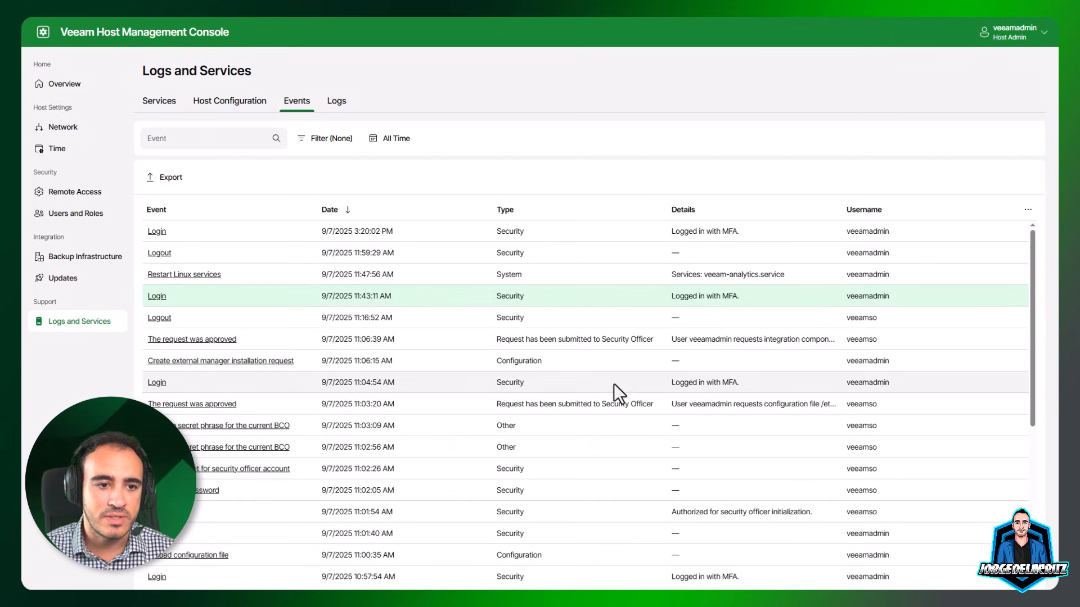
scroll(614, 393, "down", 5)
scroll(622, 393, "up", 5)
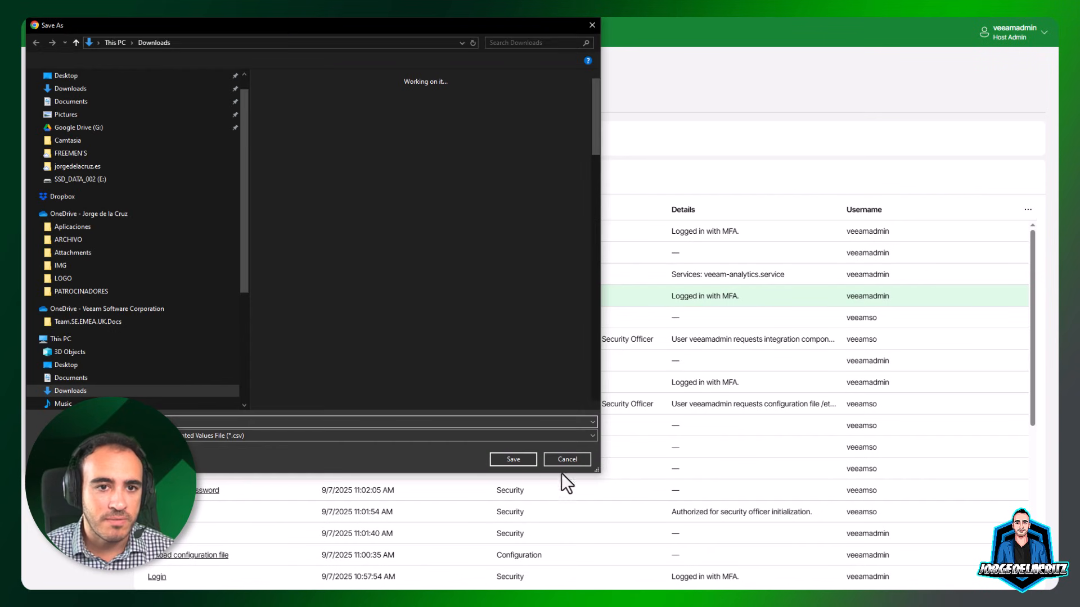
left_click(567, 459)
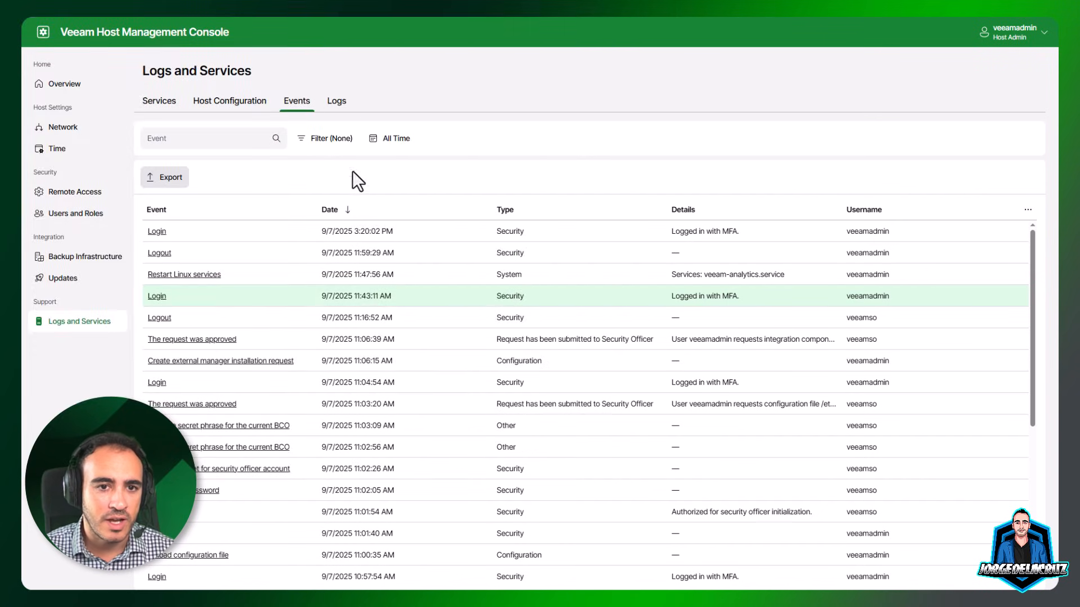
left_click(337, 102)
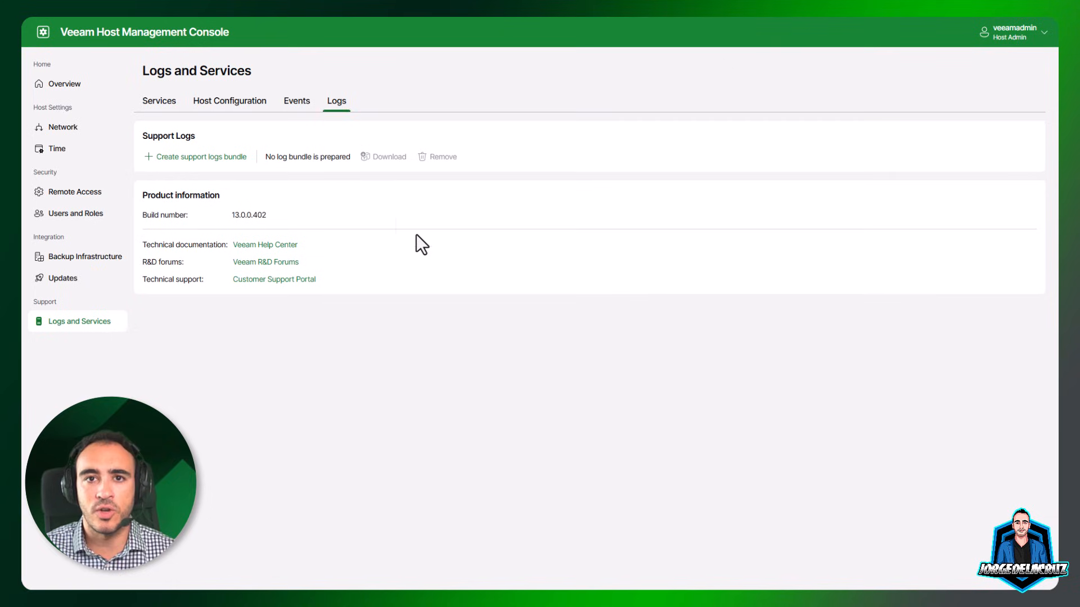